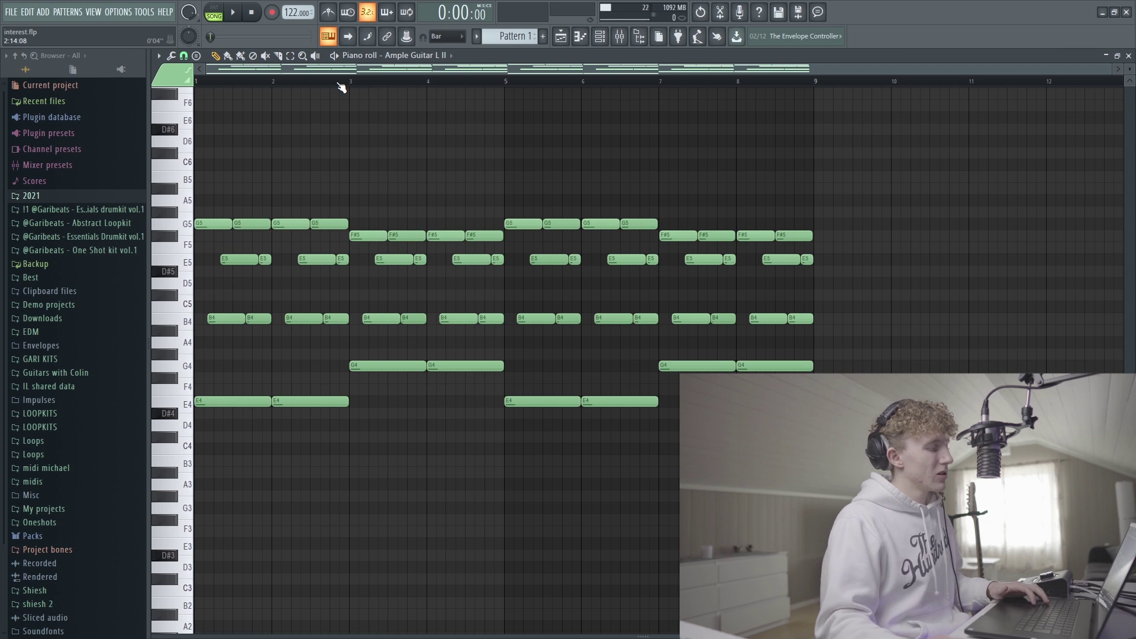
Play the guitar pattern and move the two G4 notes in bar 1 up one octave to G5.
key("space")
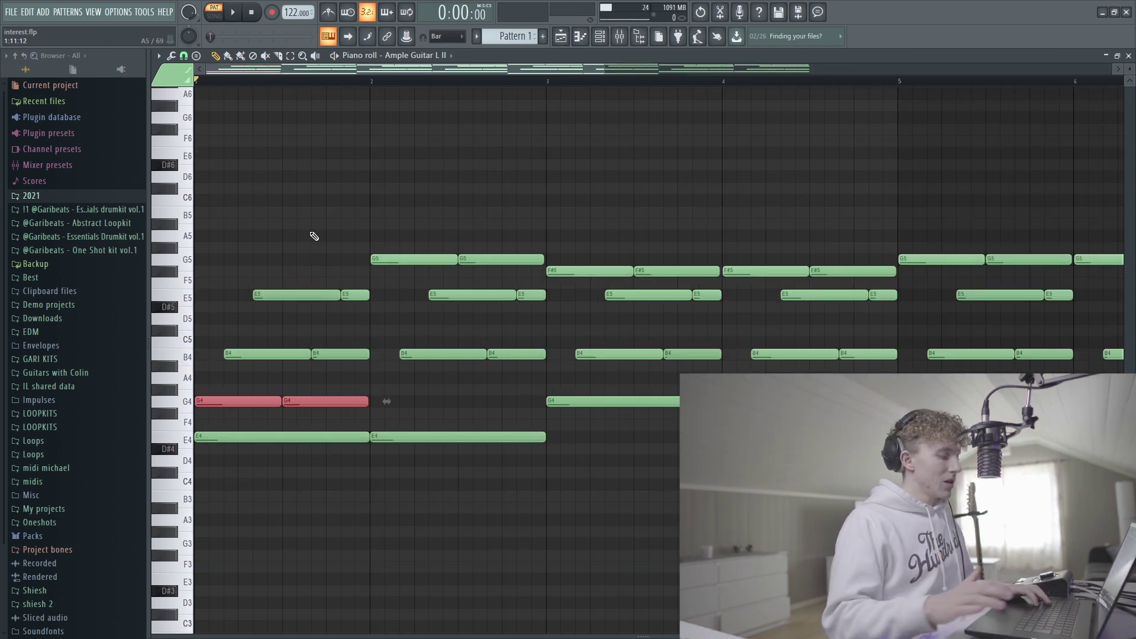
left_click_drag(230, 461, 331, 331)
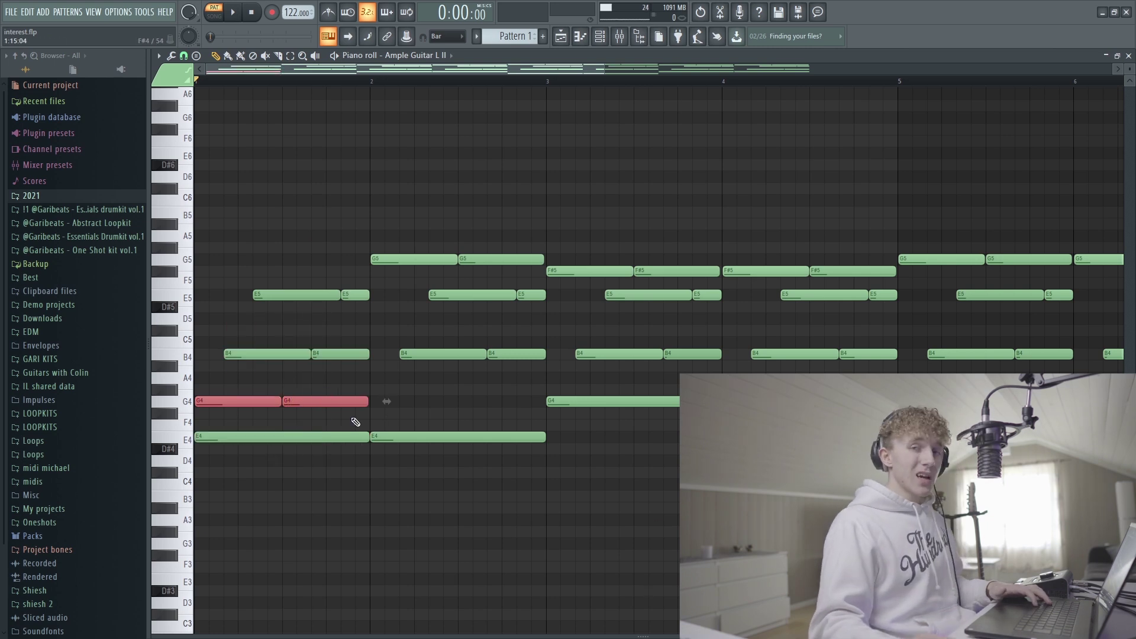
key("ctrl+Up")
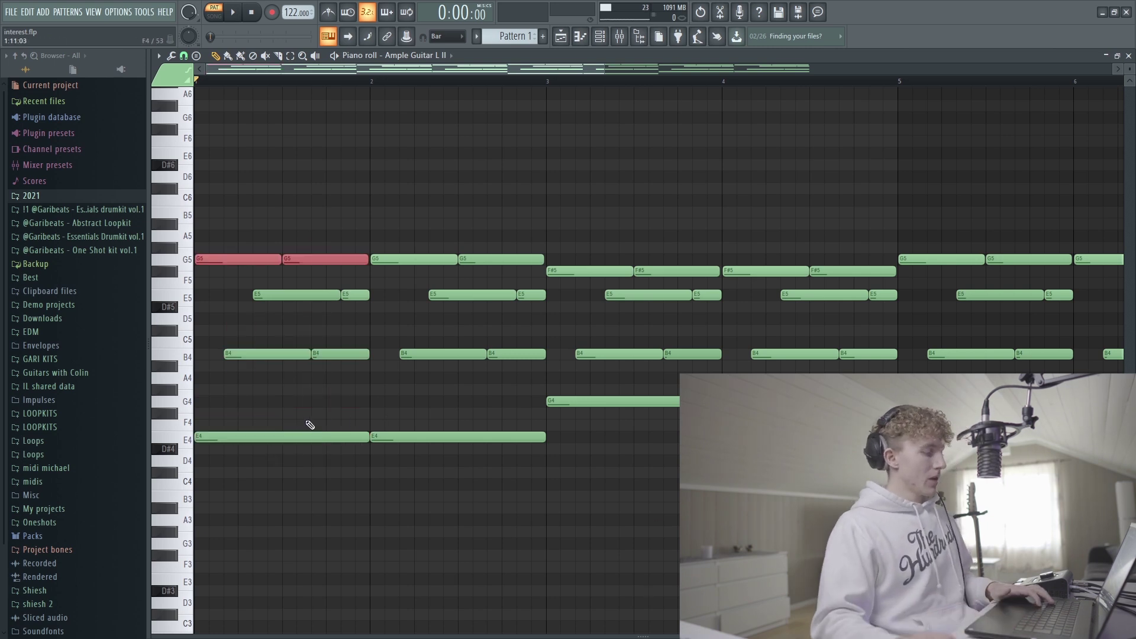
Highlight the notes of the bar 1 chord in turn: the G5 notes, the E4 bass note, B4 and E5.
left_click_drag(213, 277, 363, 253)
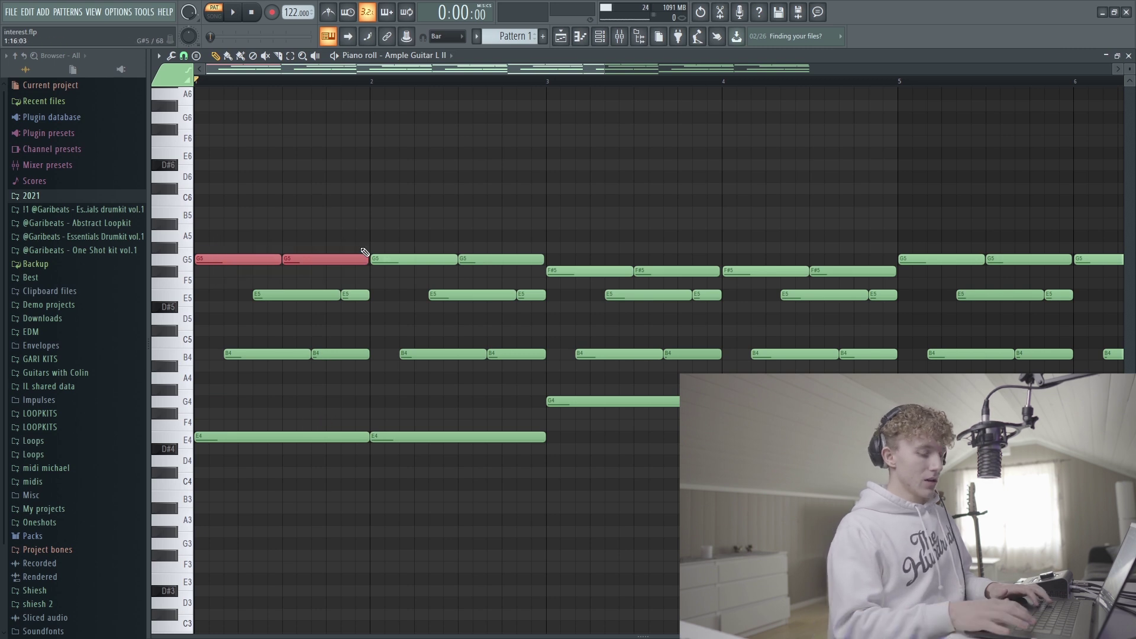
left_click(278, 441)
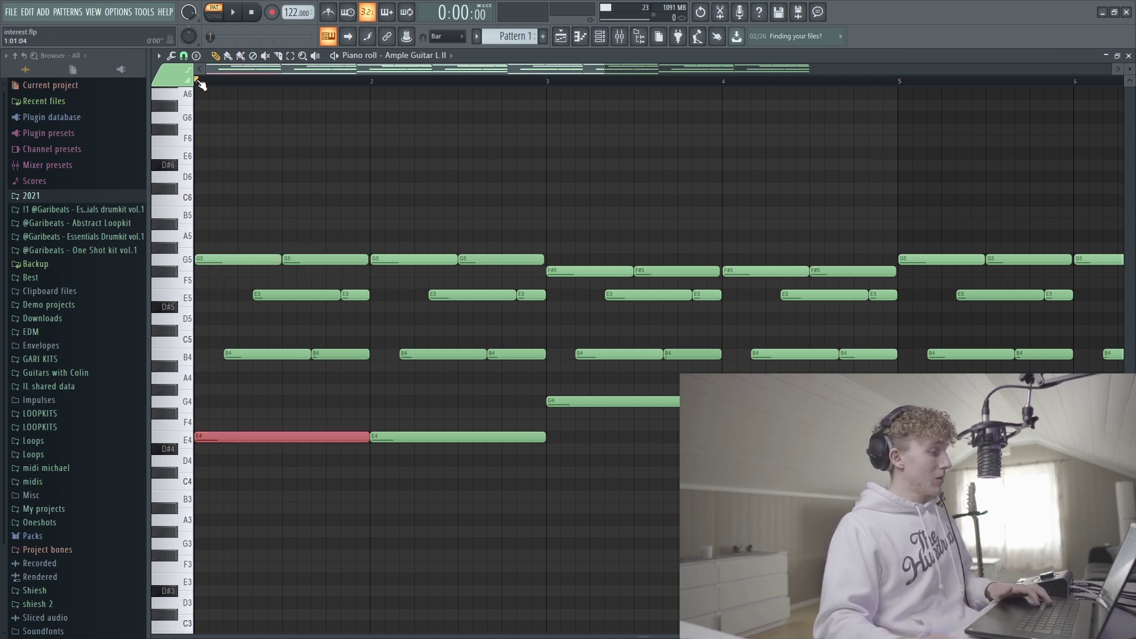
left_click(237, 353)
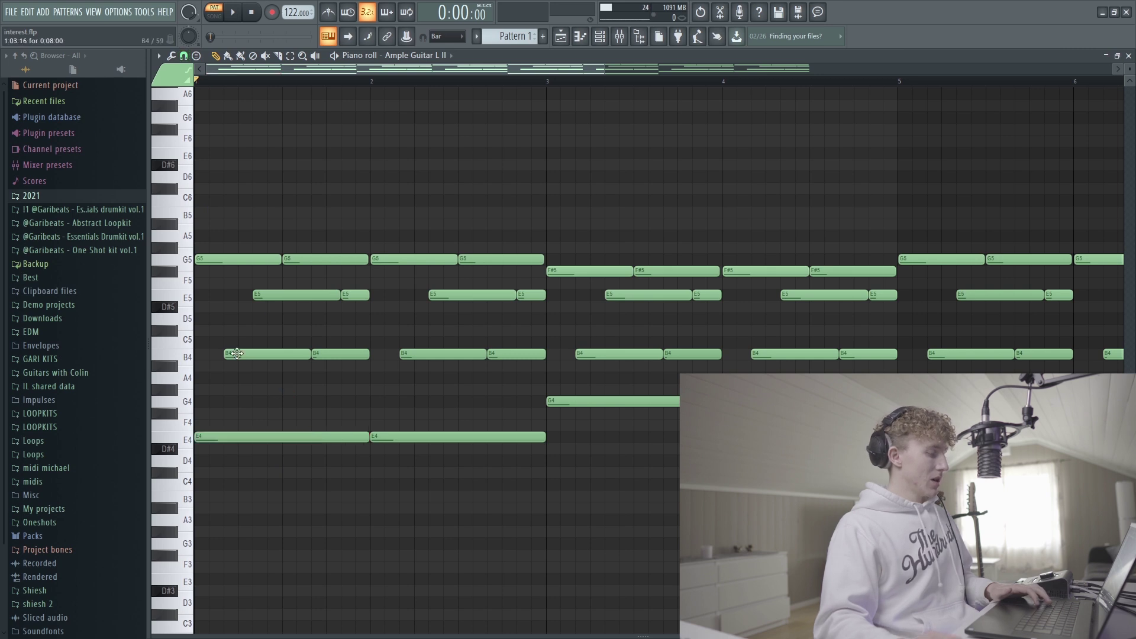
left_click(249, 355)
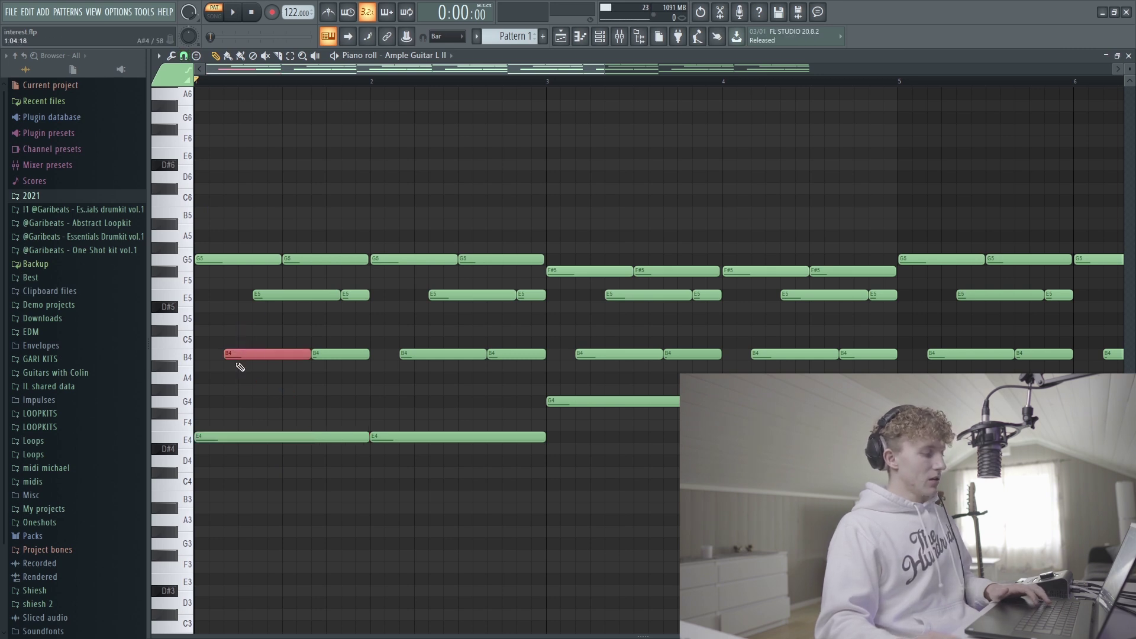
scroll(239, 367, "up", 2, "ctrl")
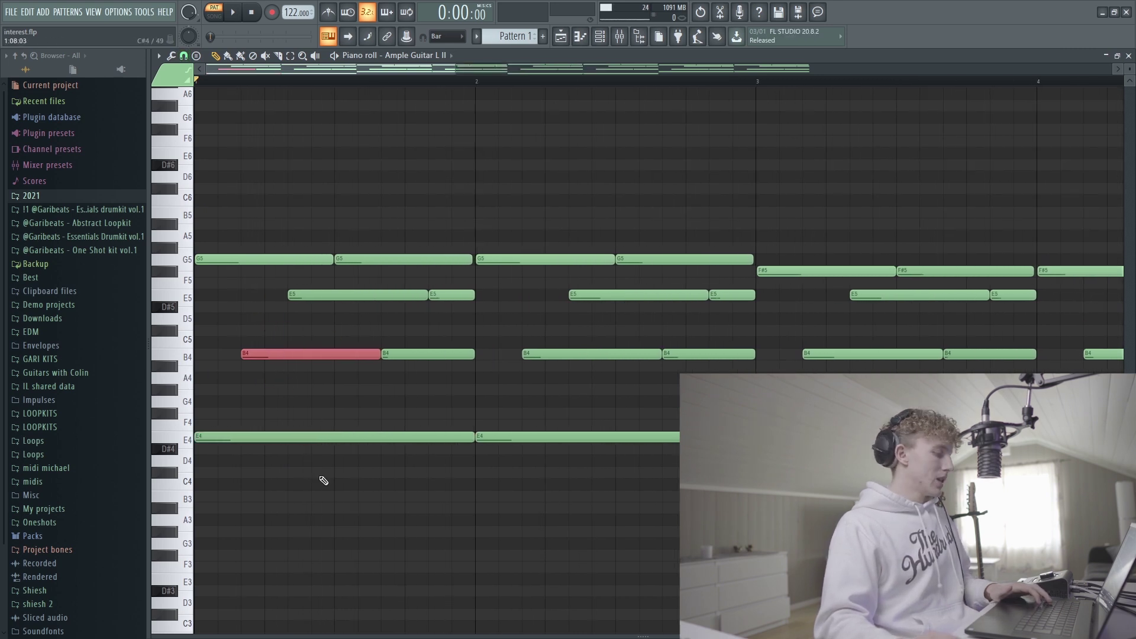
left_click(310, 329, "ctrl")
left_click(320, 295, "ctrl")
Highlight the note groups in the first bars to show the chord, and clear the selection.
scroll(392, 374, "down", 1)
scroll(432, 338, "down", 2, "ctrl")
left_click_drag(312, 358, 367, 124)
left_click(325, 282, "ctrl")
left_click_drag(325, 282, 357, 185)
scroll(331, 303, "down", 2, "ctrl")
left_click_drag(269, 361, 299, 124)
key("ctrl+d")
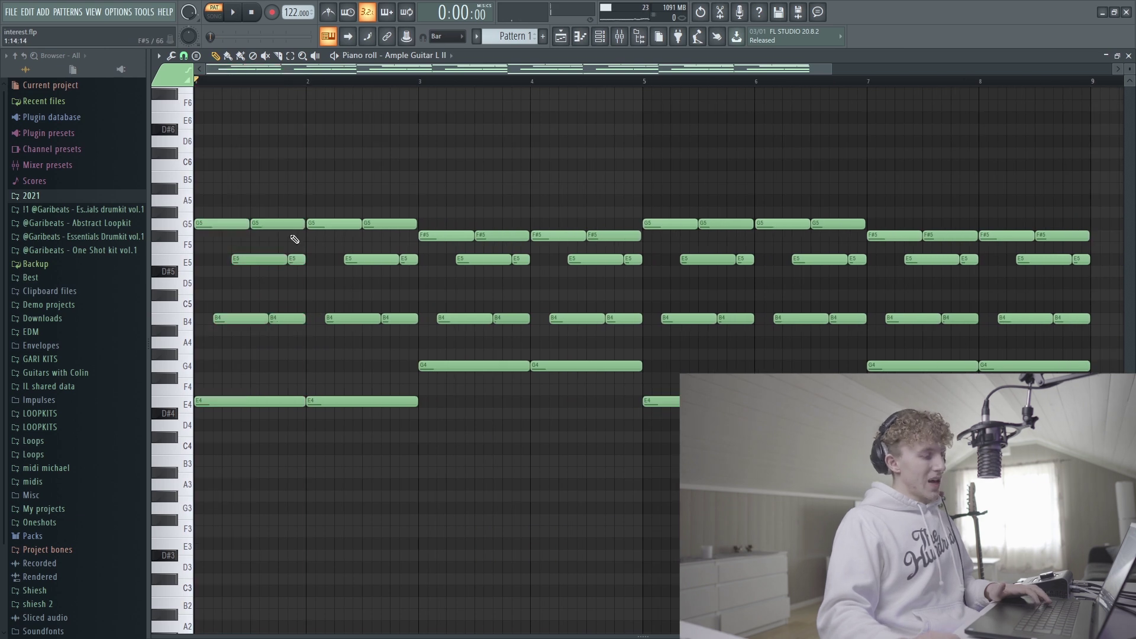
Select all the chord notes in bar 2, from the E4 bass note up to the G5 notes.
left_click_drag(290, 421, 213, 219, "ctrl")
scroll(401, 494, "up", 1)
left_click_drag(408, 474, 317, 190, "ctrl")
scroll(504, 384, "down", 2, "ctrl")
scroll(505, 384, "down", 3)
scroll(317, 348, "up", 3, "ctrl")
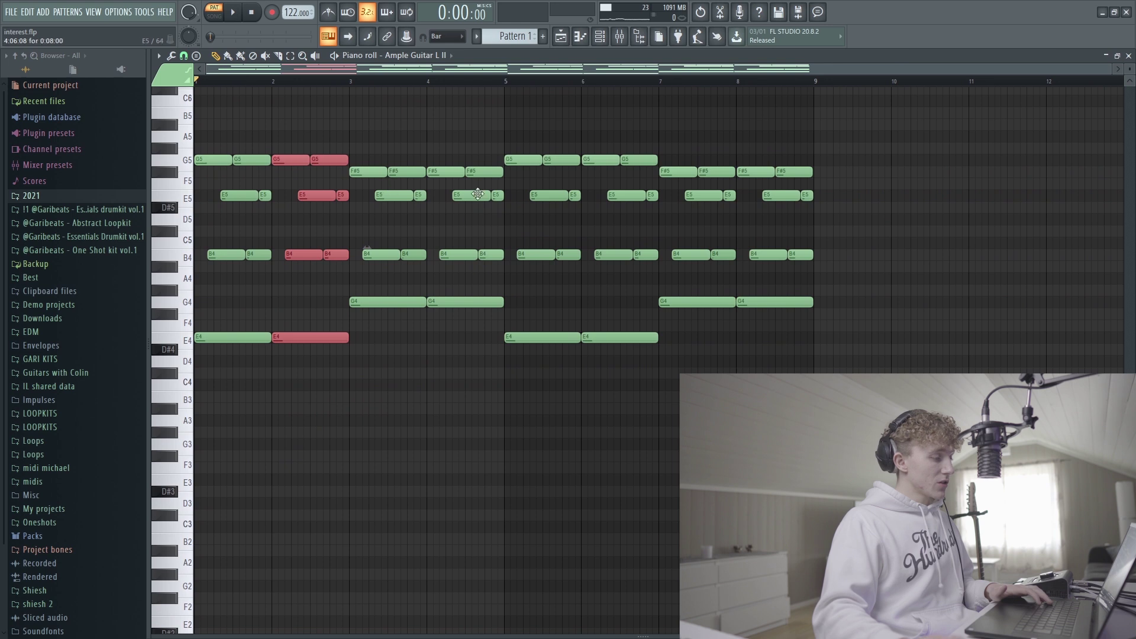
Highlight the G4 bass notes in bars 3 and 4, followed by the F#5 notes above them.
left_click_drag(362, 320, 533, 274, "ctrl")
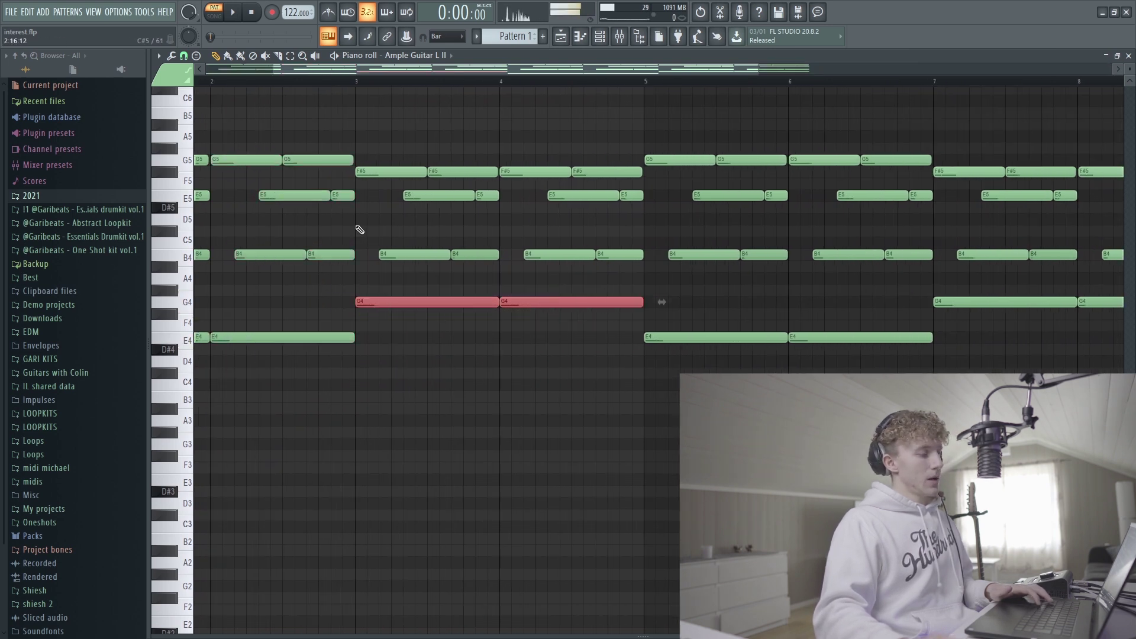
left_click_drag(385, 160, 614, 172, "ctrl")
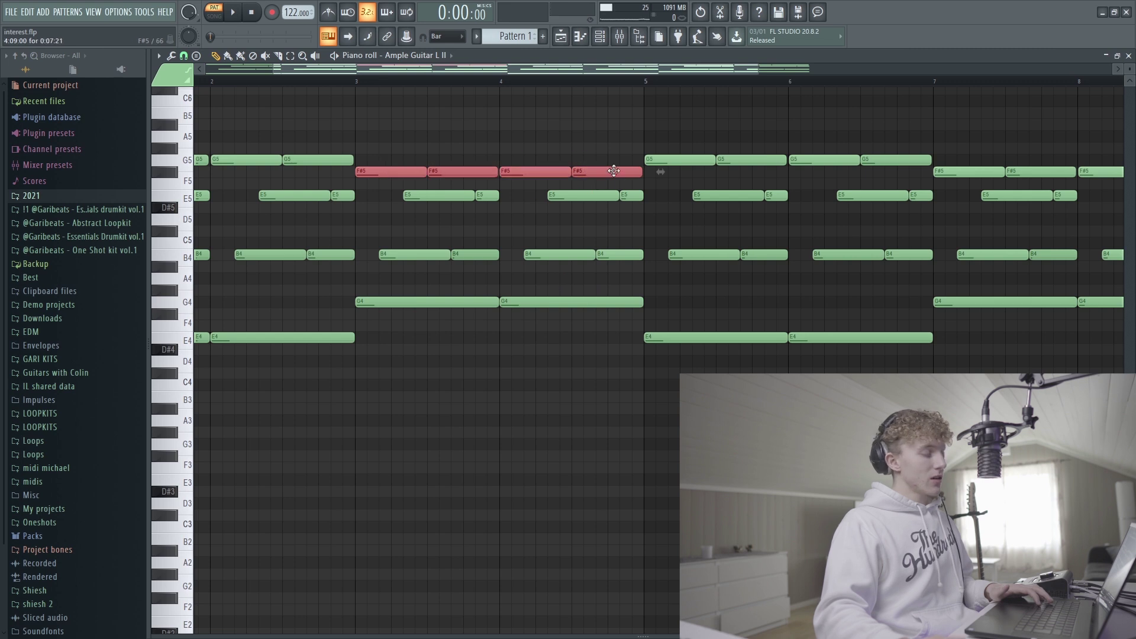
left_click(183, 184)
scroll(442, 275, "up", 3)
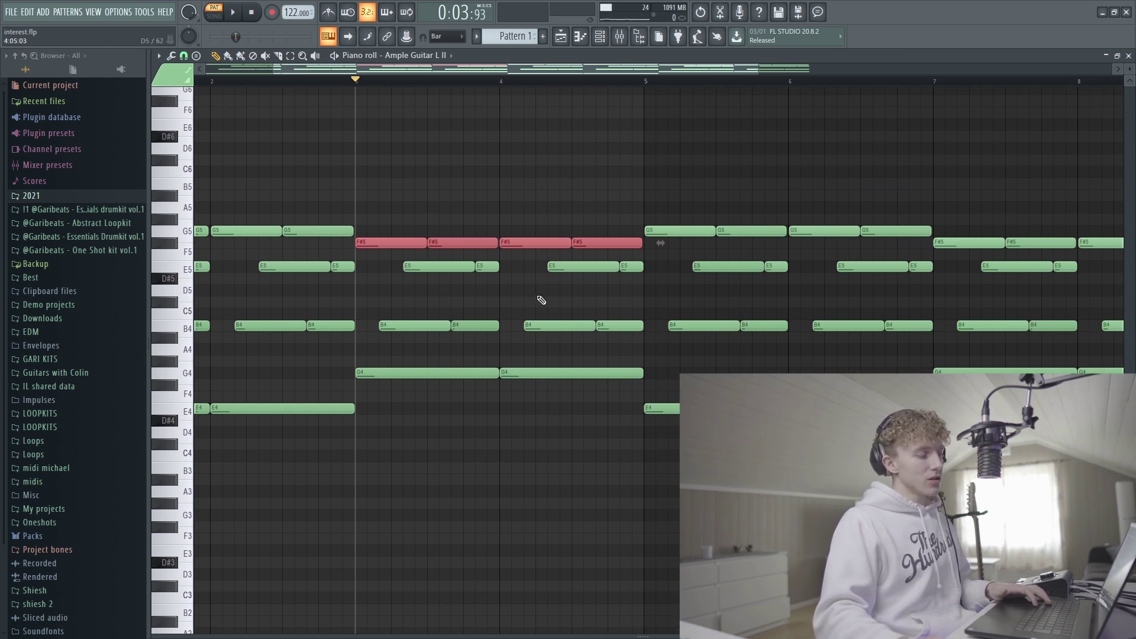
Play the guitar pattern from the start of bar 3 and stop playback partway through the chord.
key("space")
scroll(556, 319, "down", 3)
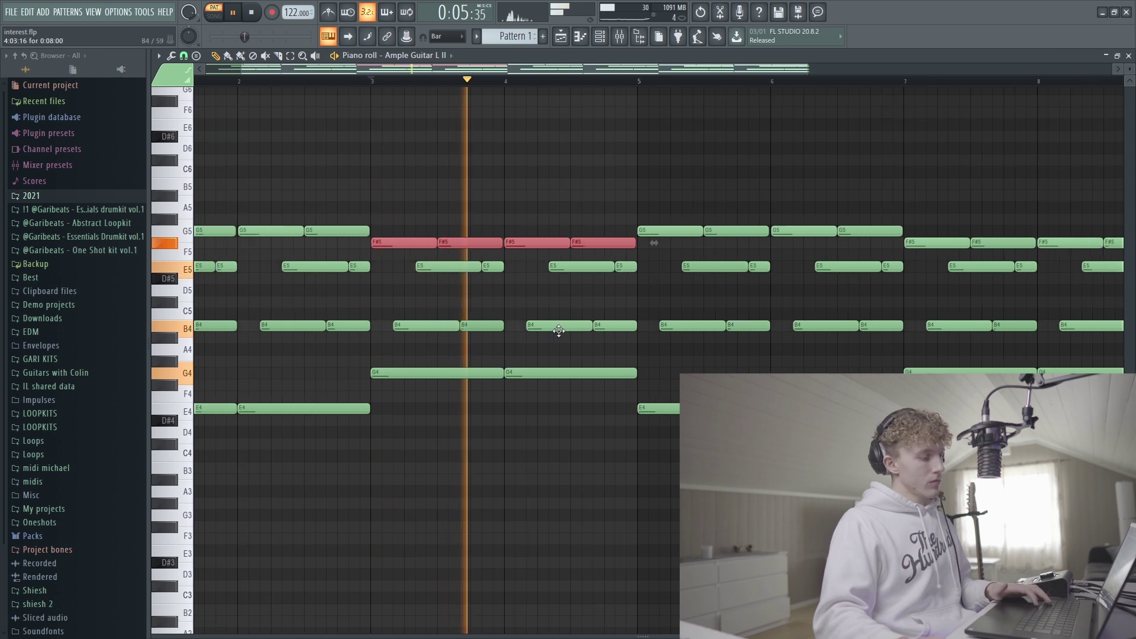
key("space")
Select the E5 and B4 notes in bars 3 and 4, and clear the selection.
left_click_drag(594, 344, 436, 272)
scroll(438, 296, "up", 3)
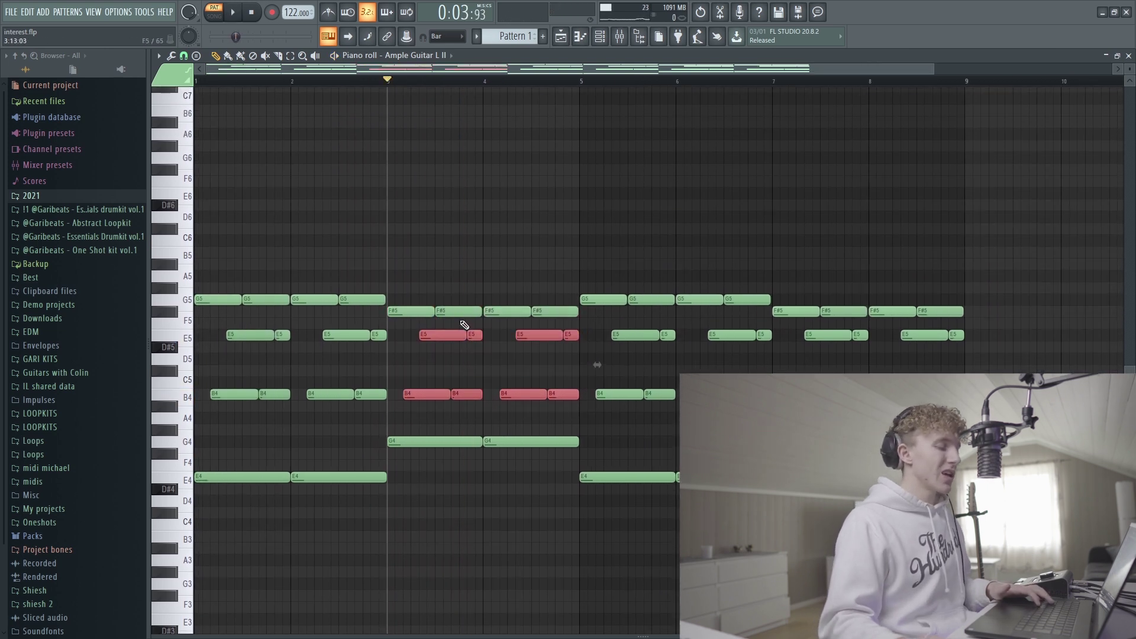
left_click(471, 236)
scroll(408, 298, "down", 1)
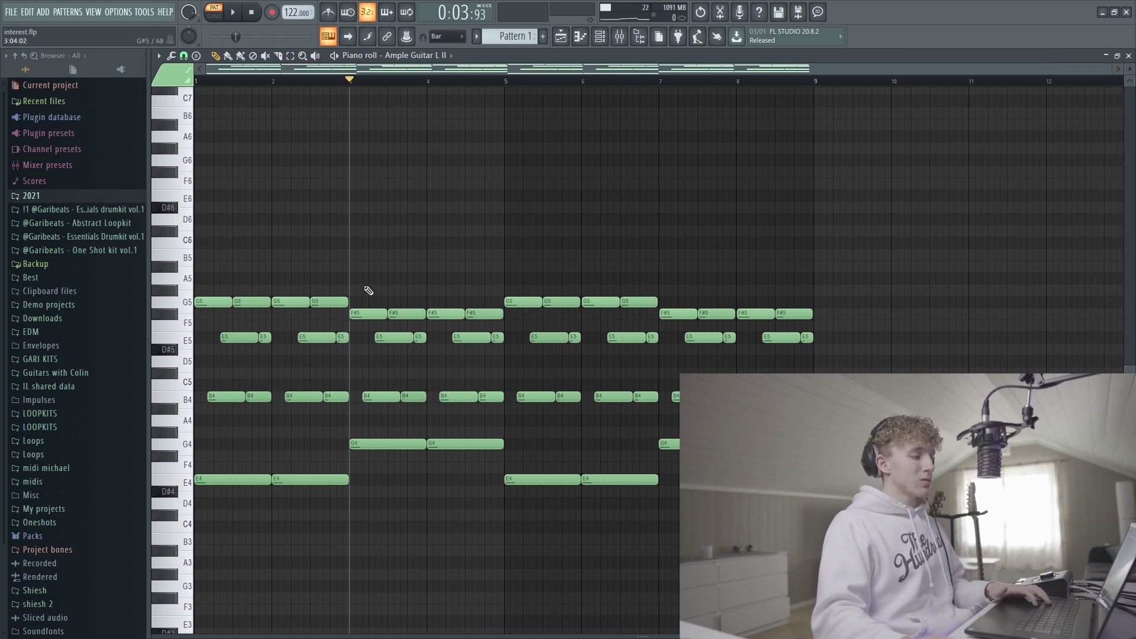
Box-select the whole guitar chord progression and switch to the playlist arrangement.
left_click_drag(899, 502, 68, 66)
right_click(657, 233)
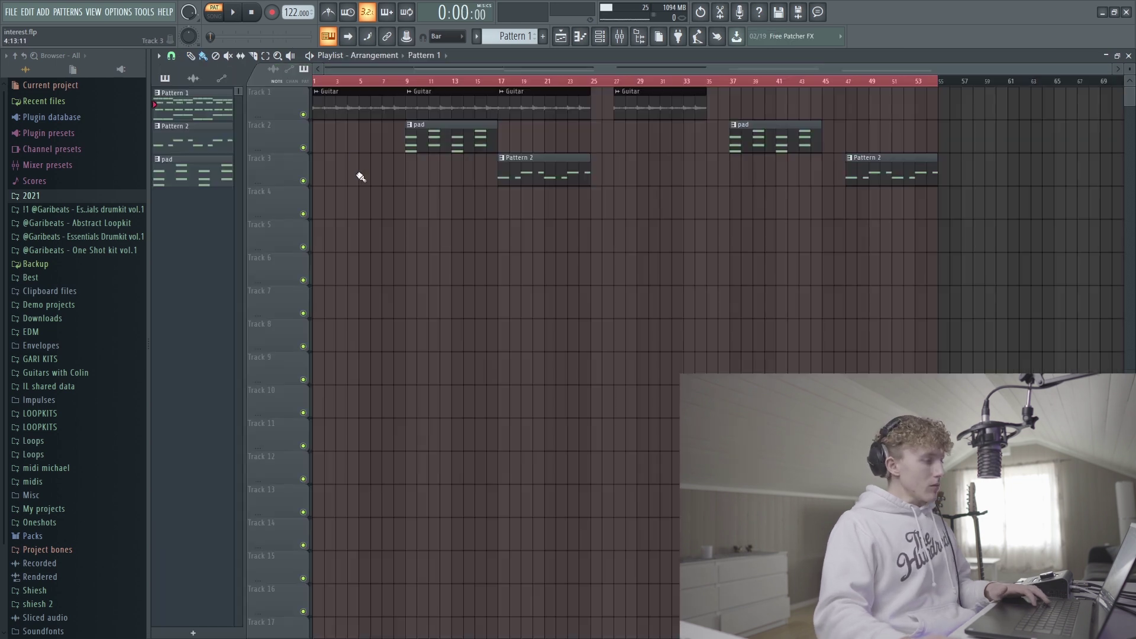
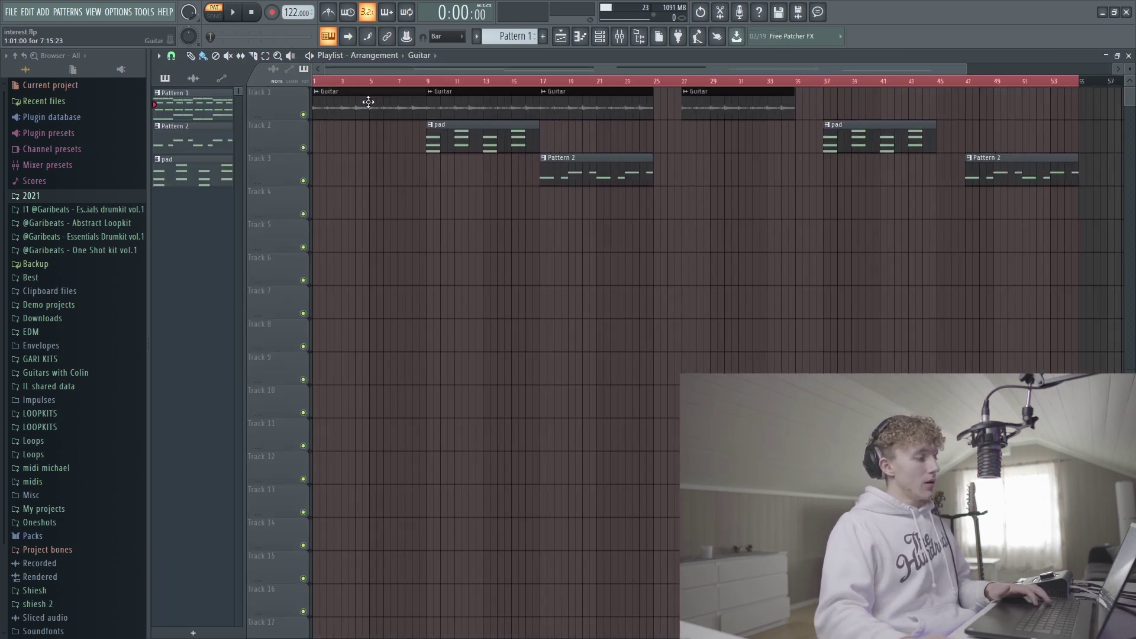
Check the guitar audio clip's channel settings, select bars 1 to 8 in the playlist and play them from the start.
double_click(355, 117)
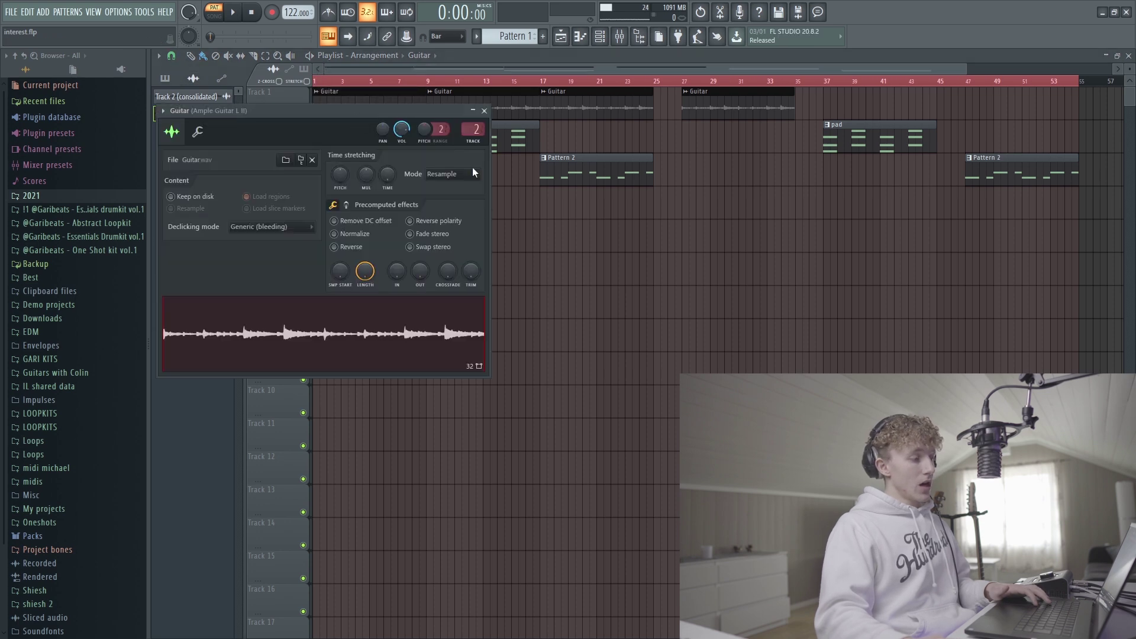
left_click(484, 110)
left_click_drag(428, 83, 13, 65)
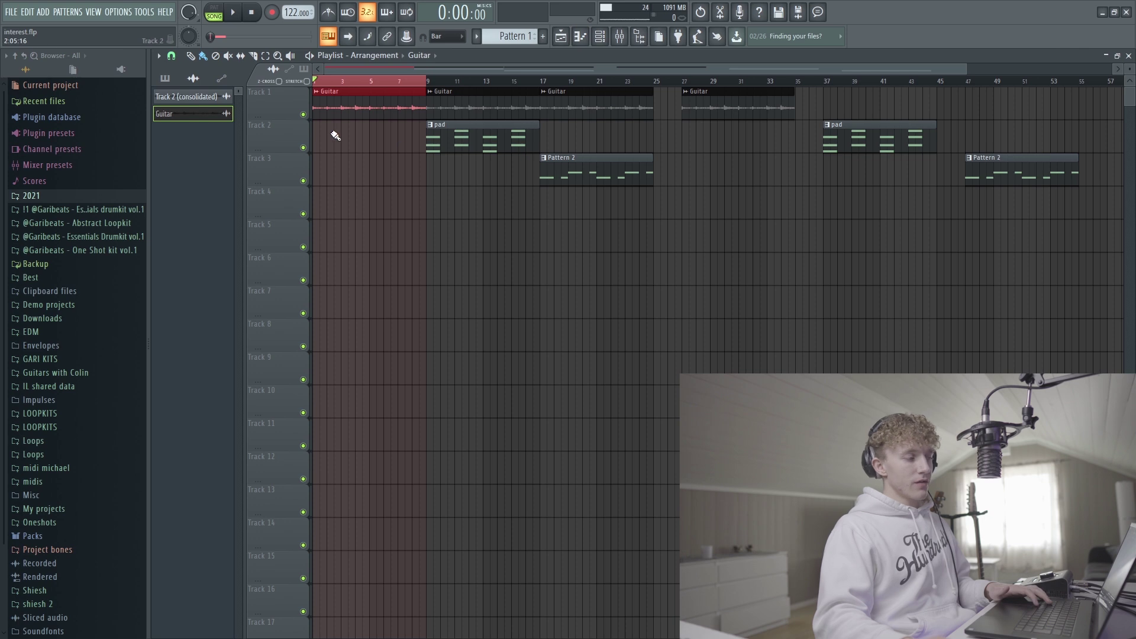
key("space")
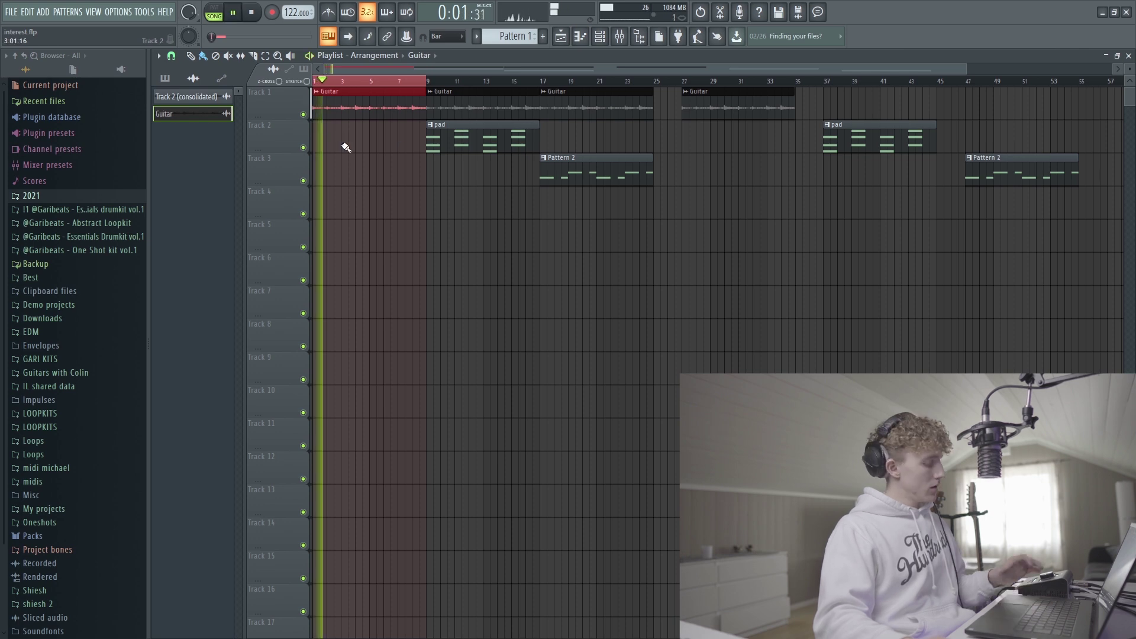
Recheck the guitar clip's channel settings, stop playback and show the mixer maximized.
key("F9")
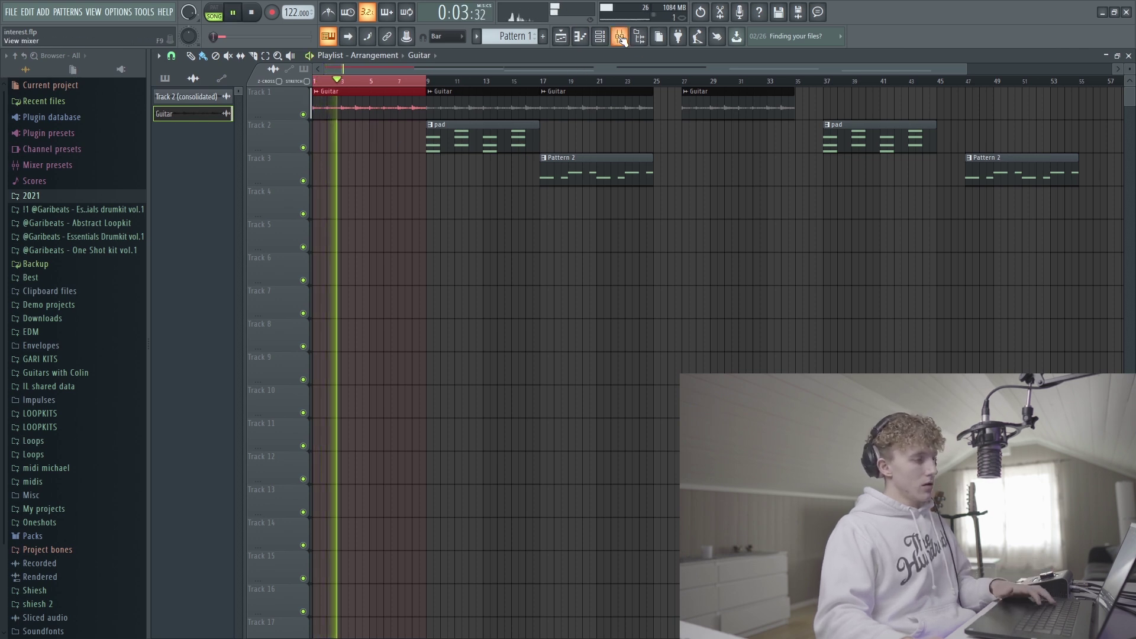
double_click(398, 102)
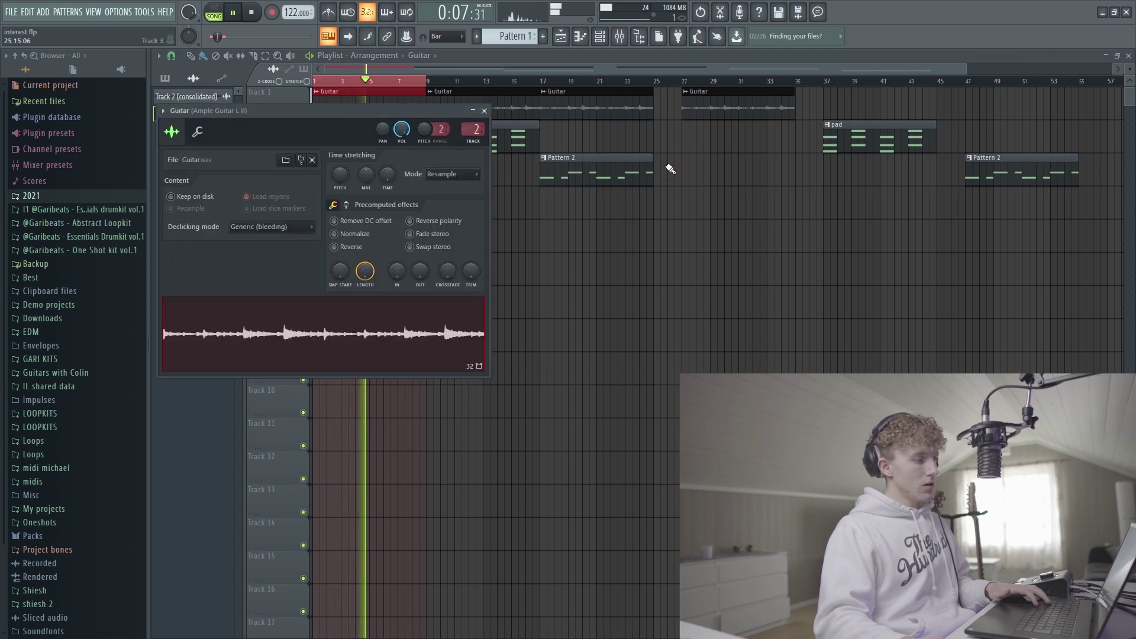
key("Escape")
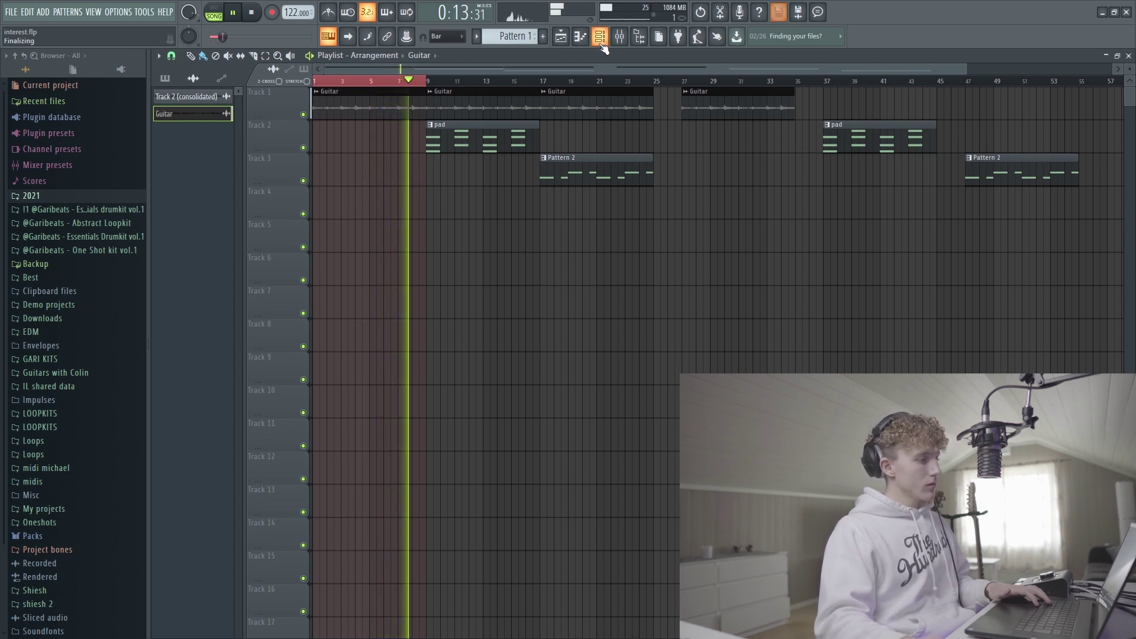
left_click(624, 41)
key("space")
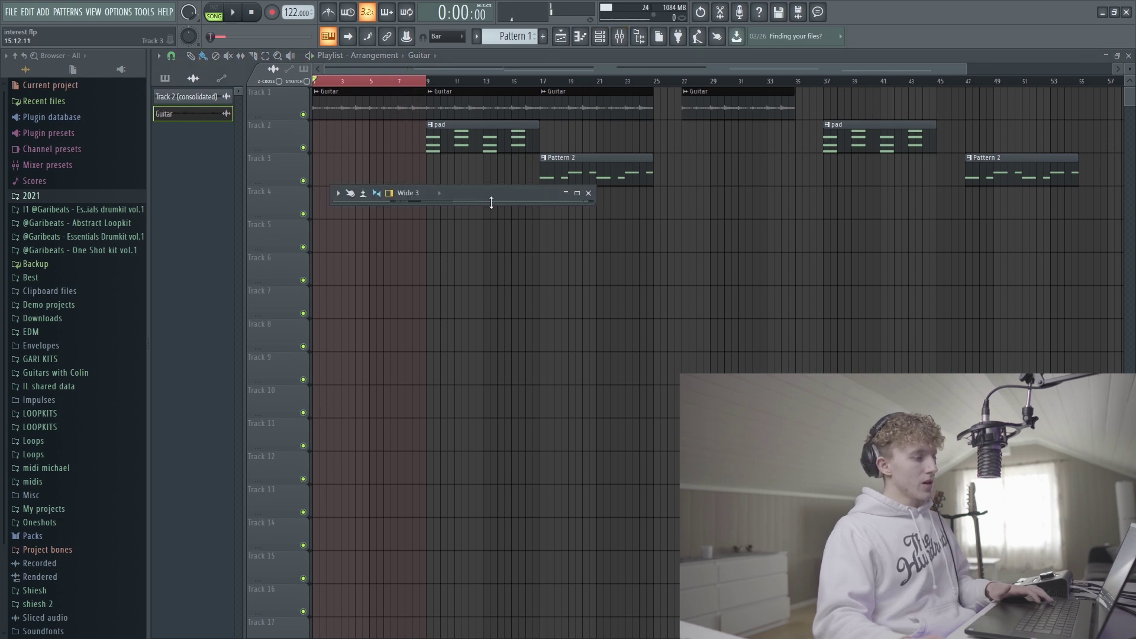
double_click(496, 195)
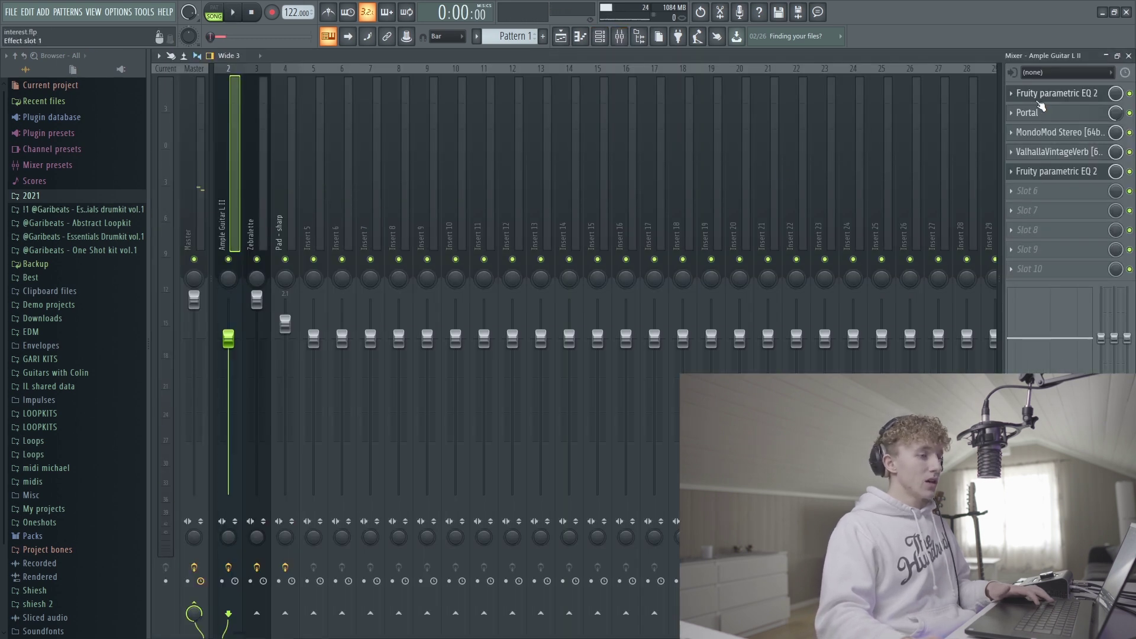
Review the first Fruity parametric EQ 2 and Portal on the Ample Guitar L II mixer track, and return to the playlist.
left_click(1048, 93)
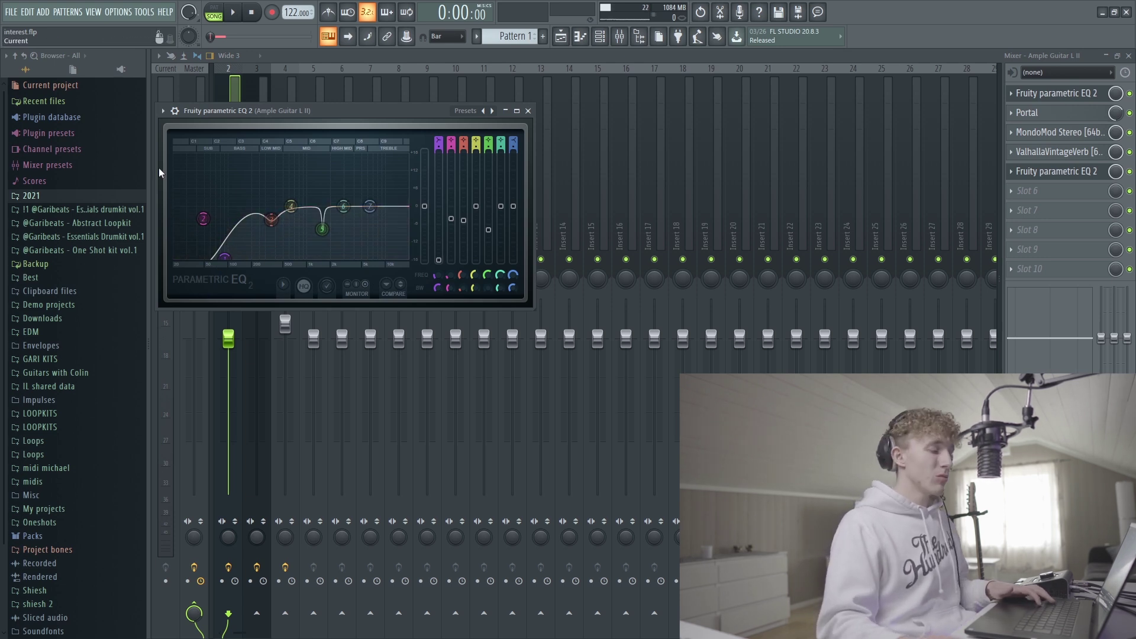
left_click(1027, 112)
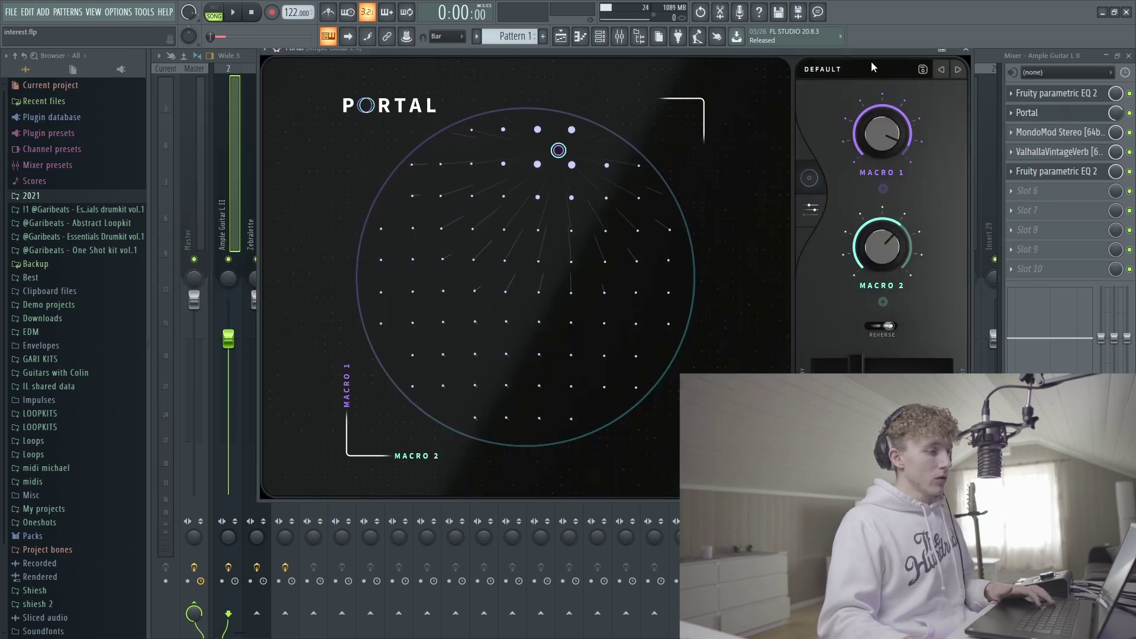
left_click_drag(858, 47, 818, 82)
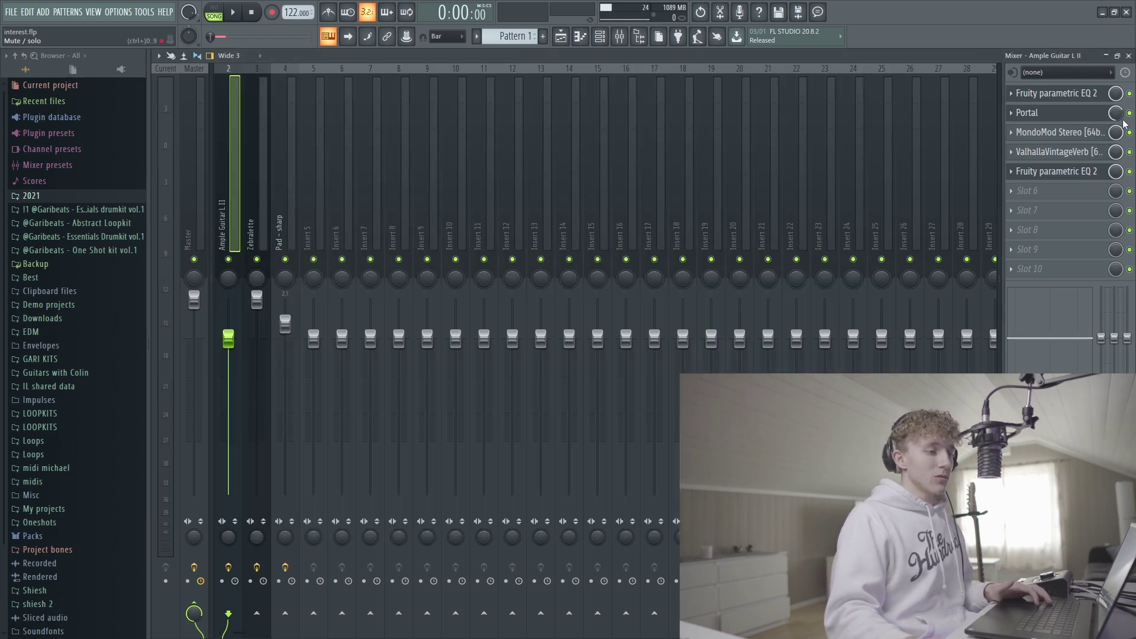
left_click(1106, 56)
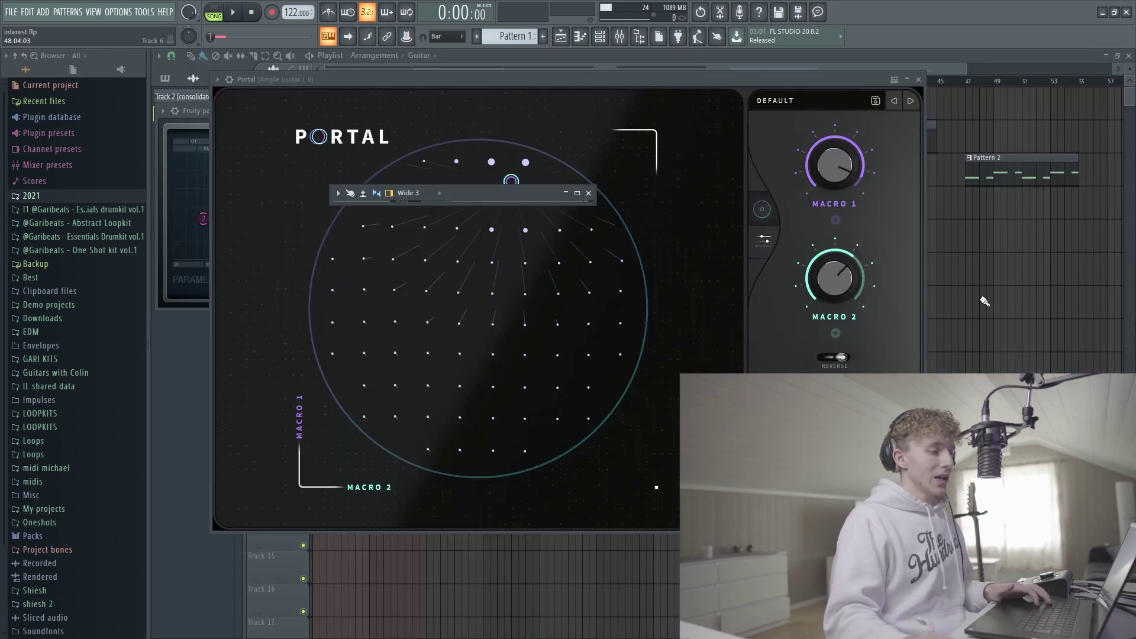
left_click(1032, 363)
Open the guitar clip's channel settings in the playlist and reopen Portal on the guitar's mixer track.
scroll(349, 237, "up", 3)
double_click(379, 112)
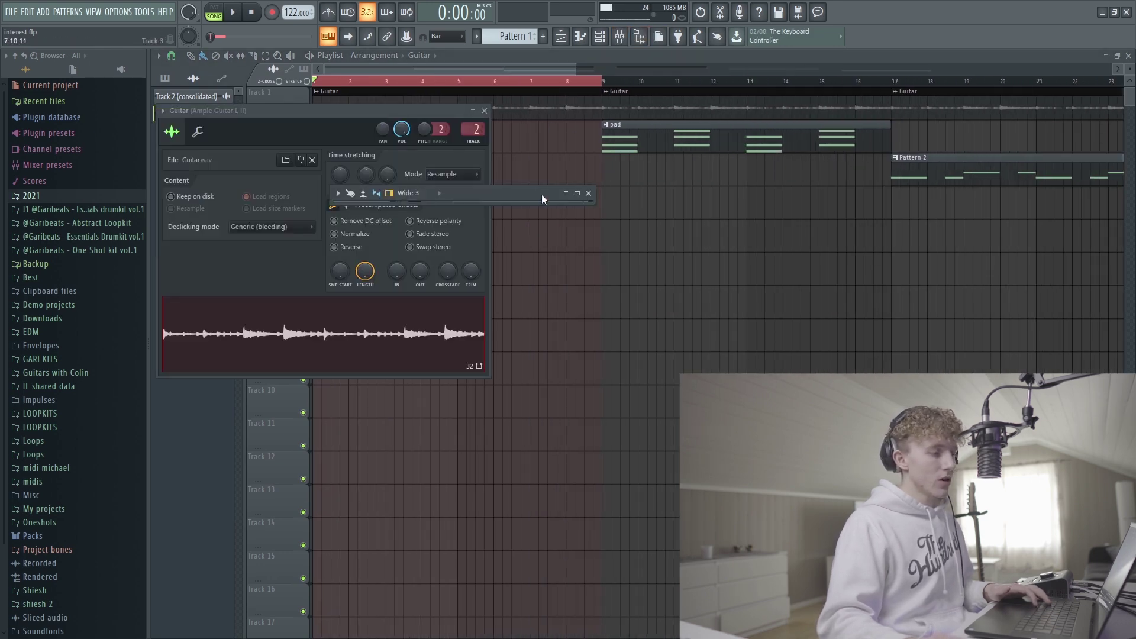
key("F9")
left_click(1046, 113)
Play the guitar through Portal from the start twice, stopping playback each time.
key("space")
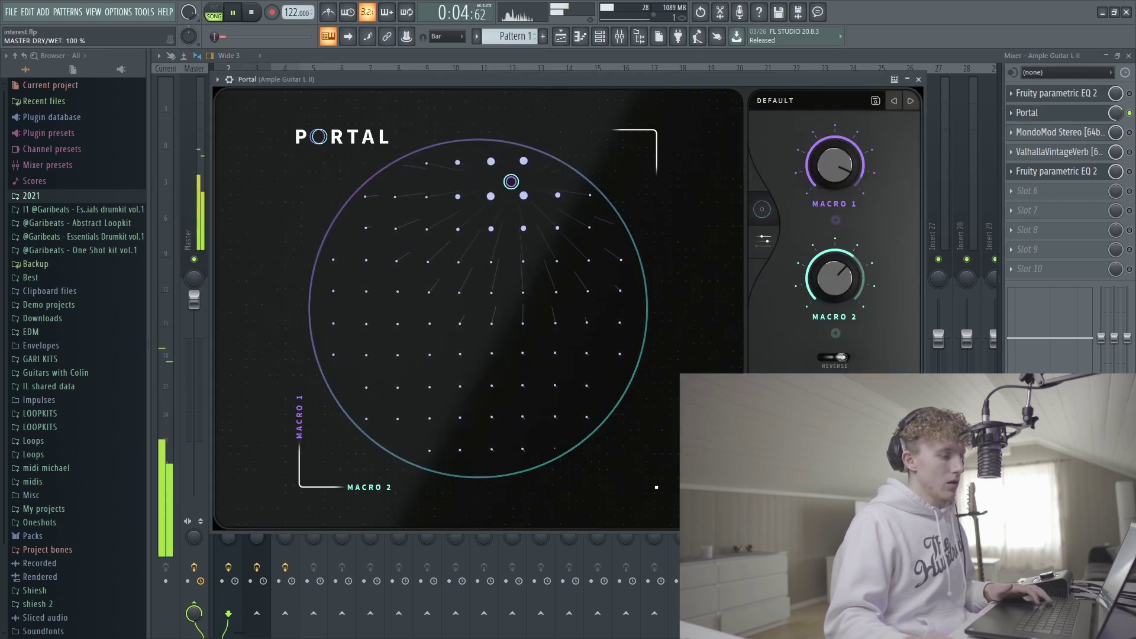
key("space")
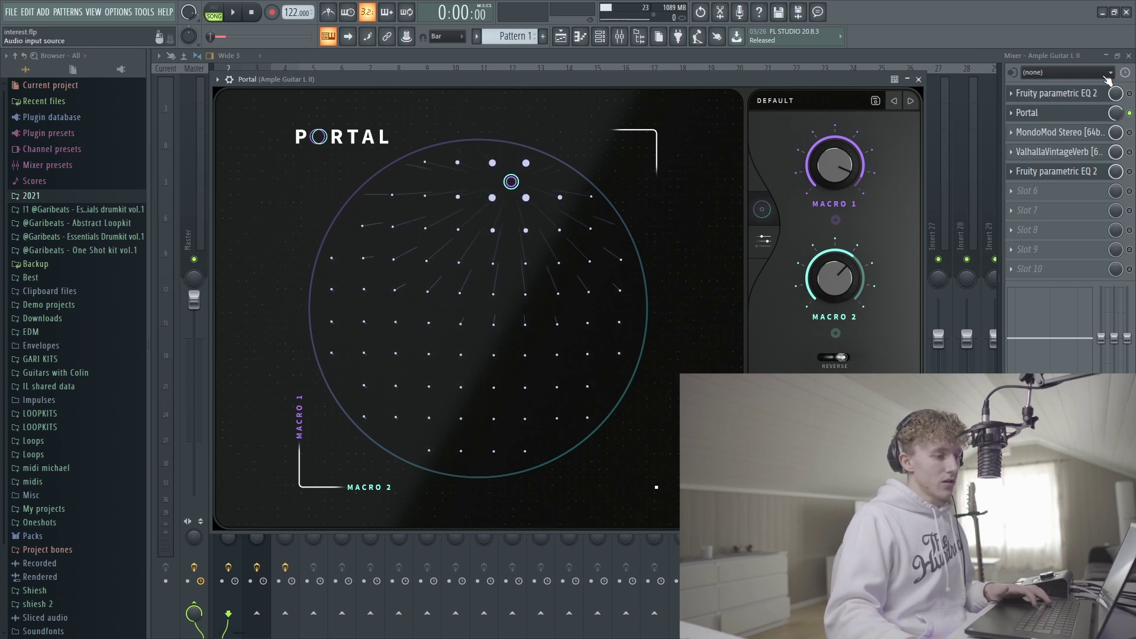
key("space")
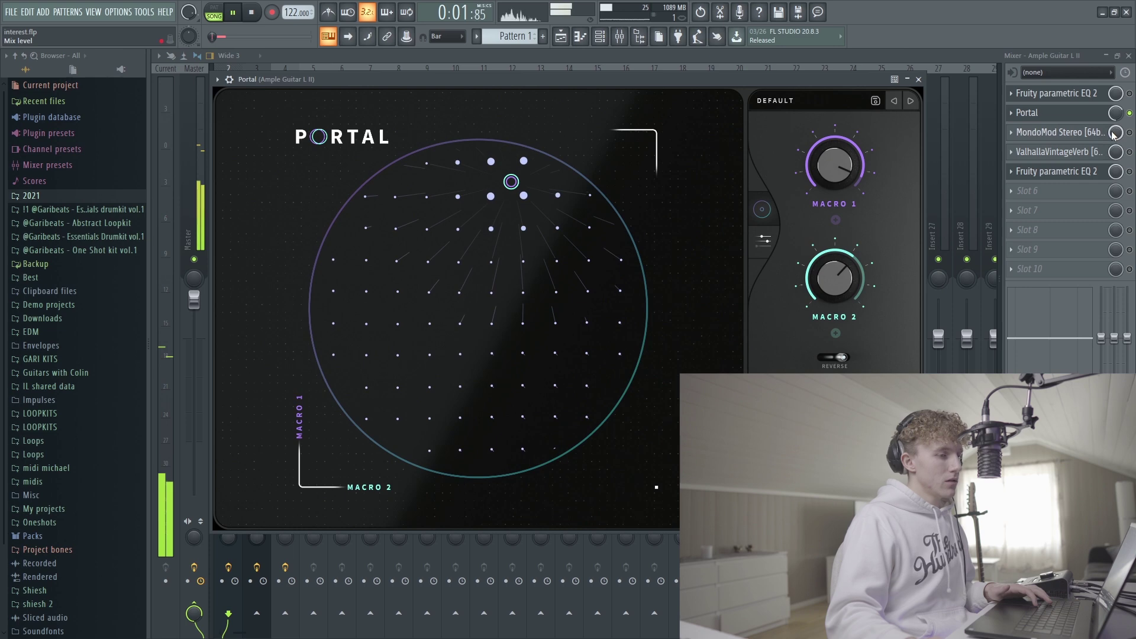
key("space")
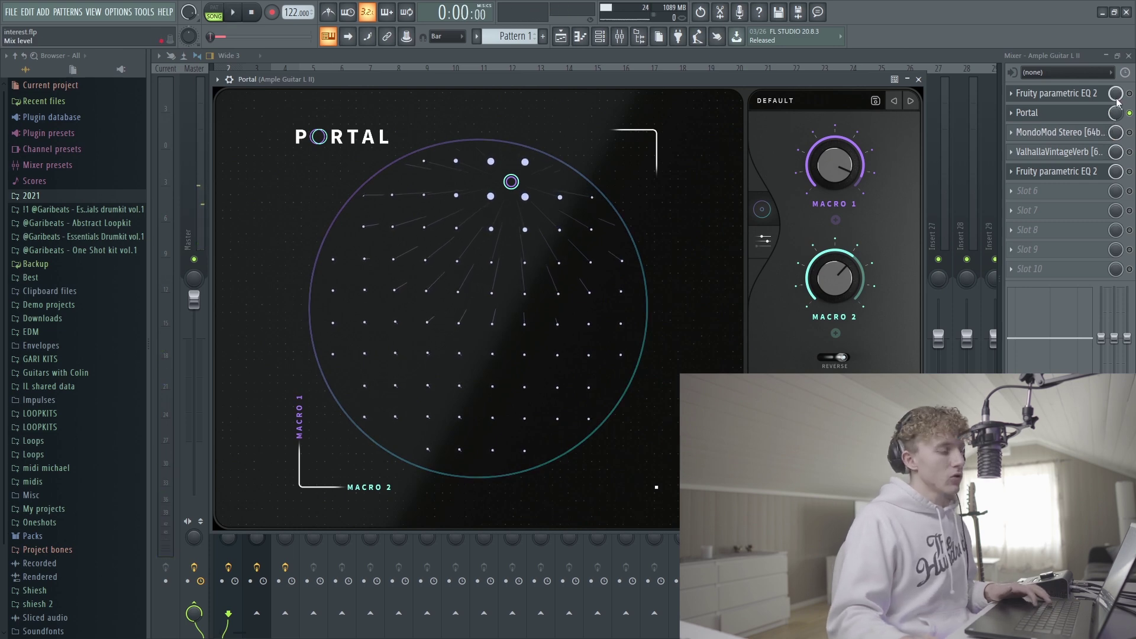
Open MondoMod Stereo on the guitar track and reposition its window to review the settings.
left_click(1057, 132)
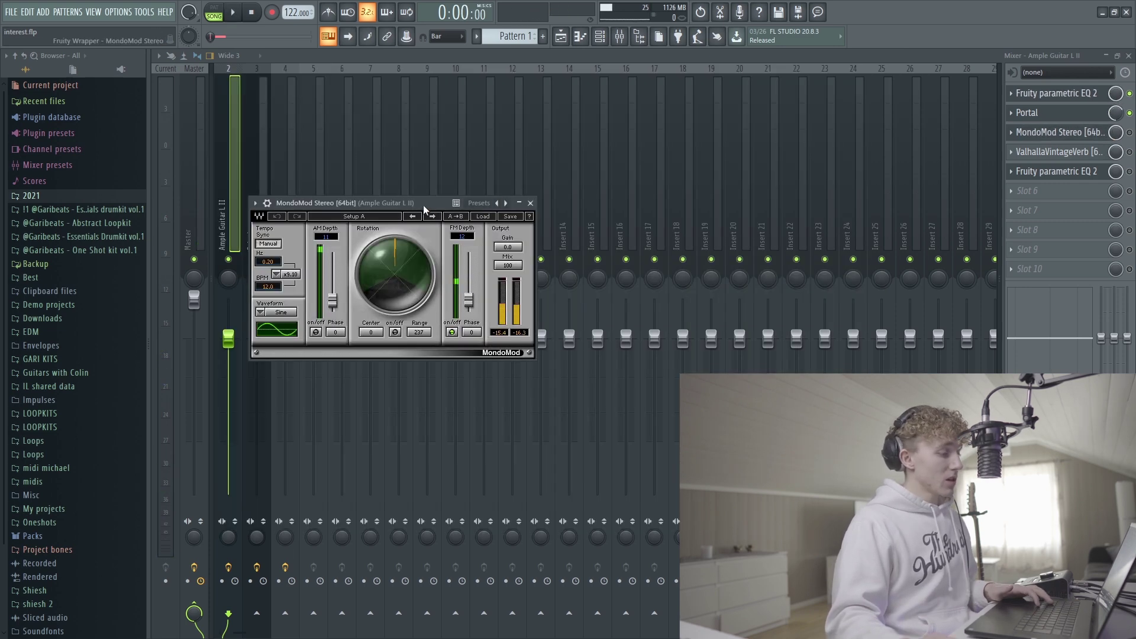
left_click_drag(424, 205, 466, 171)
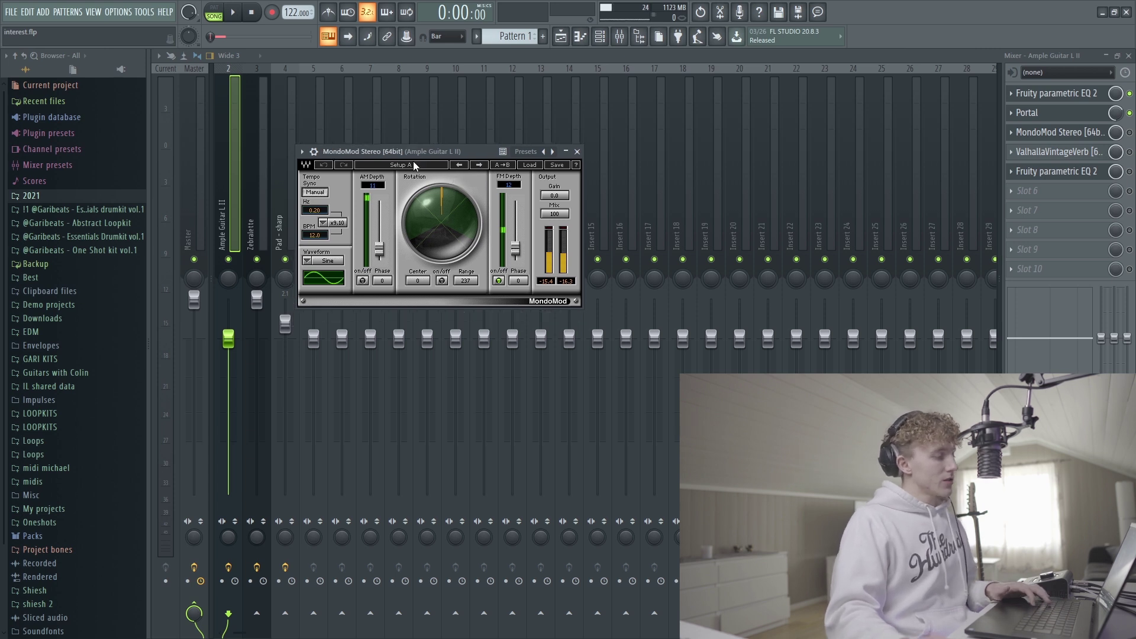
left_click_drag(409, 167, 402, 157)
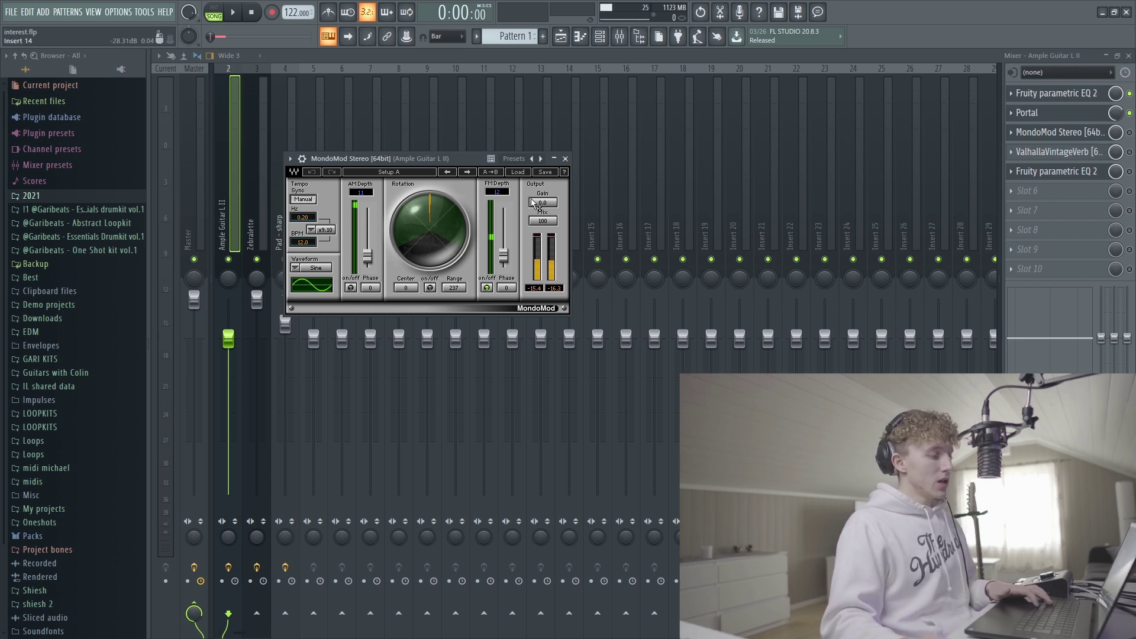
Review ValhallaVintageVerb and the second Fruity parametric EQ 2 on the guitar track, and close the mixer to return to the playlist.
left_click(1084, 155)
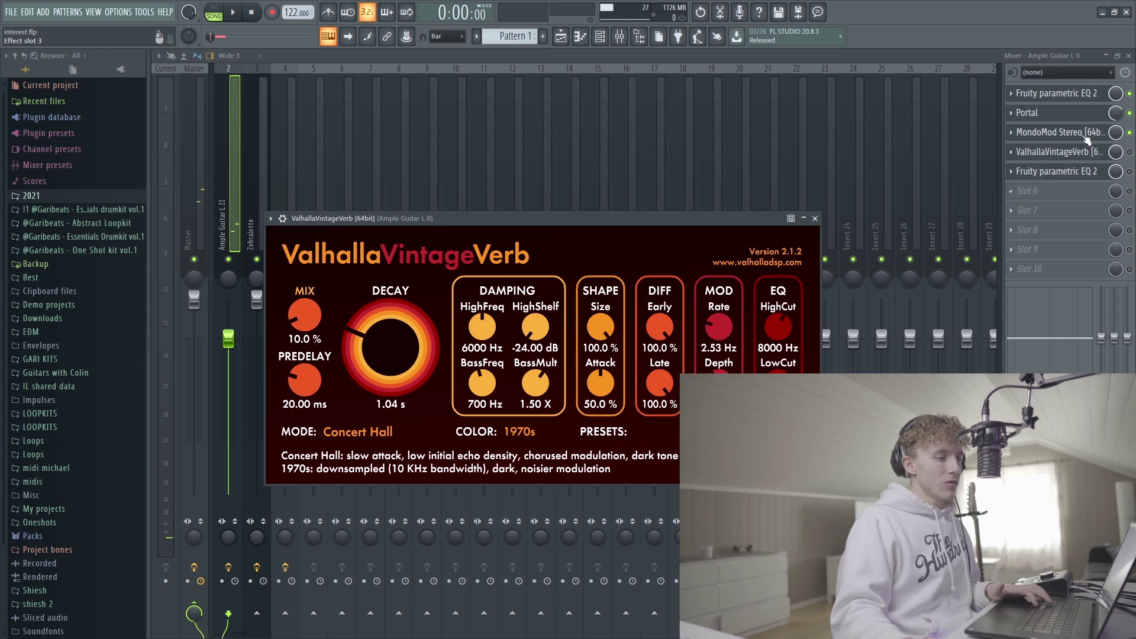
left_click(1031, 172)
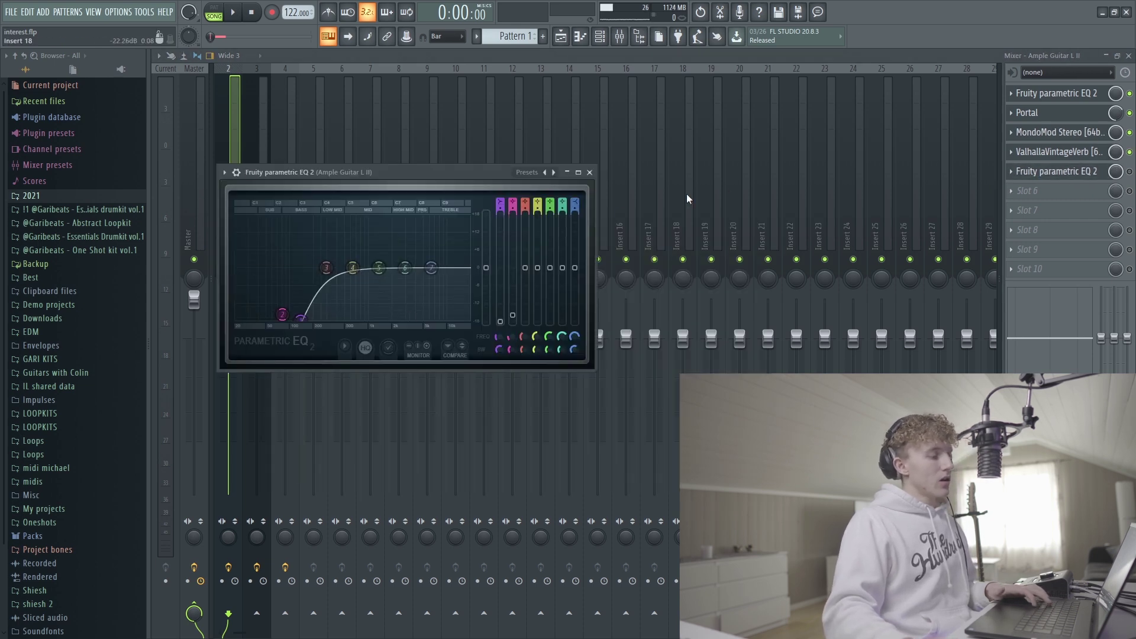
left_click(589, 173)
left_click(1129, 56)
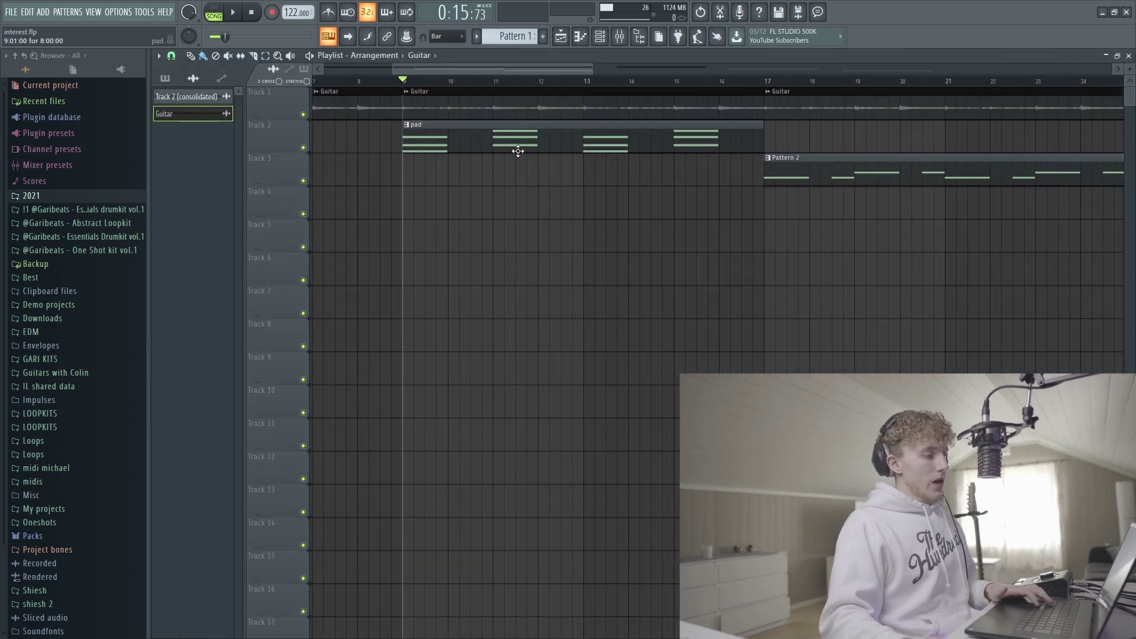
Open the pad pattern in the piano roll and show the sample settings of the Pad - sharp channel.
left_click(515, 147)
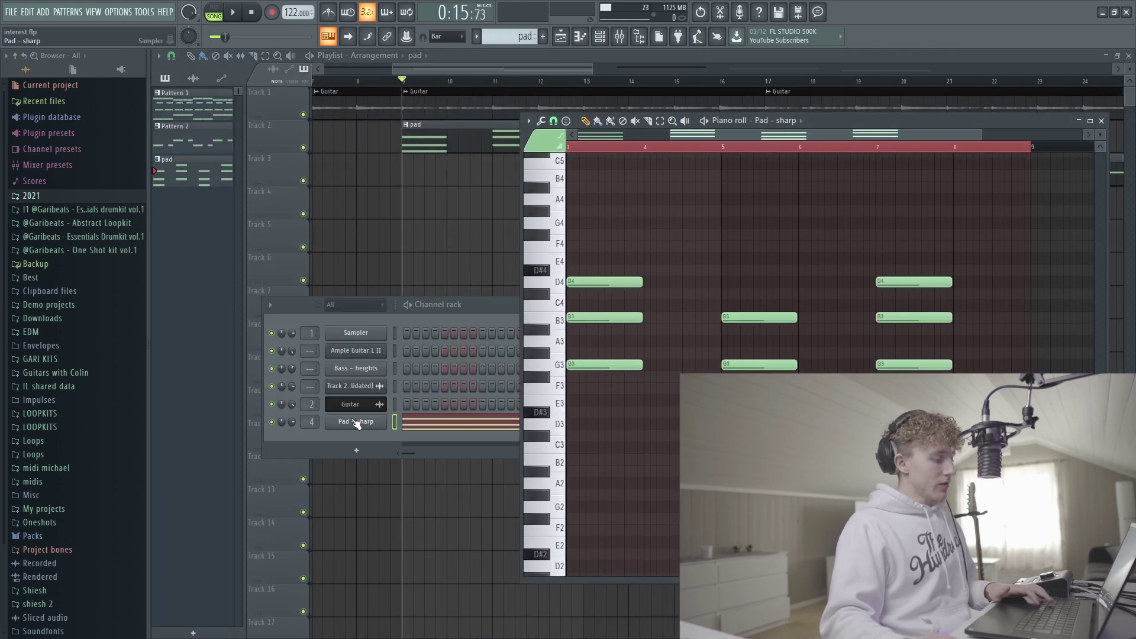
left_click(370, 424)
left_click(188, 148)
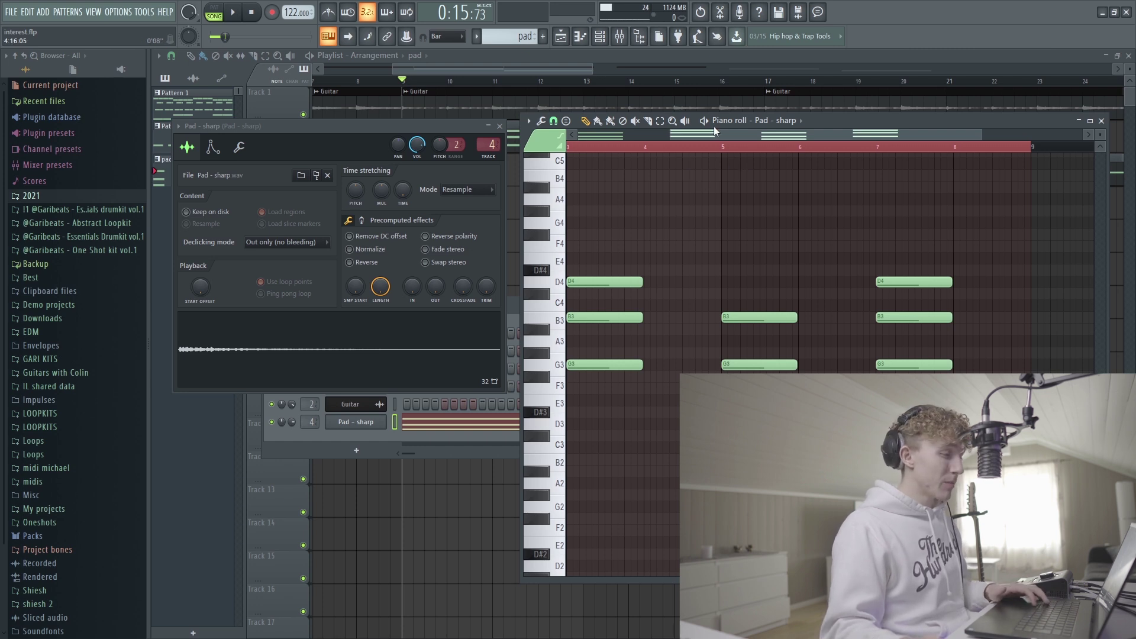
scroll(775, 172, "down", 3)
scroll(776, 189, "up", 2)
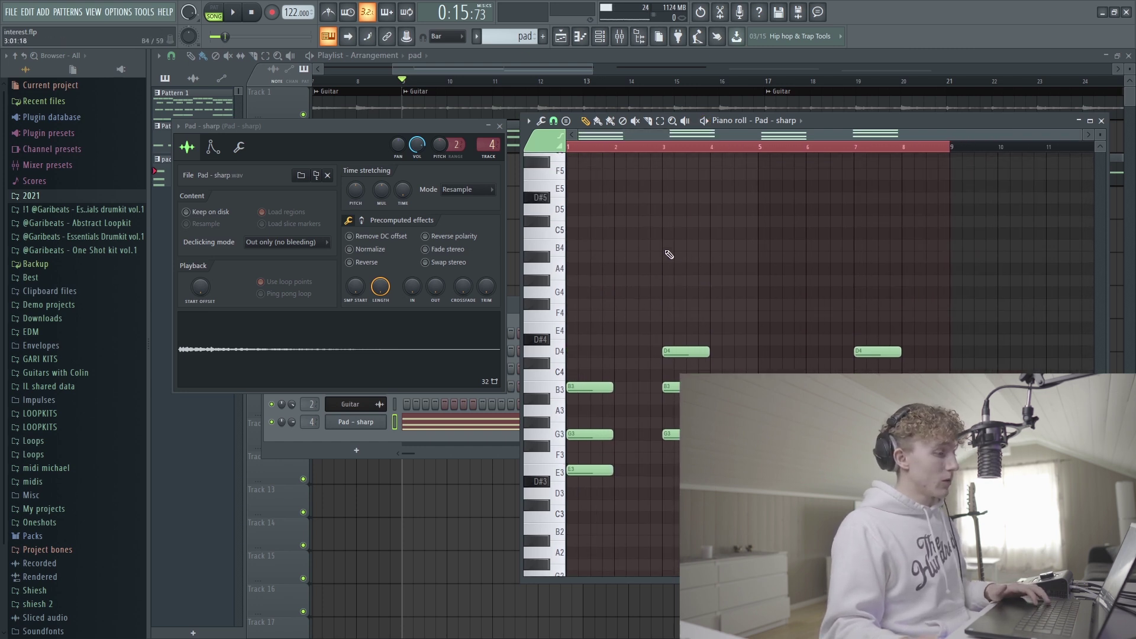
Play the pad pattern while viewing its chords in the piano roll, and select all of its notes.
left_click(705, 121)
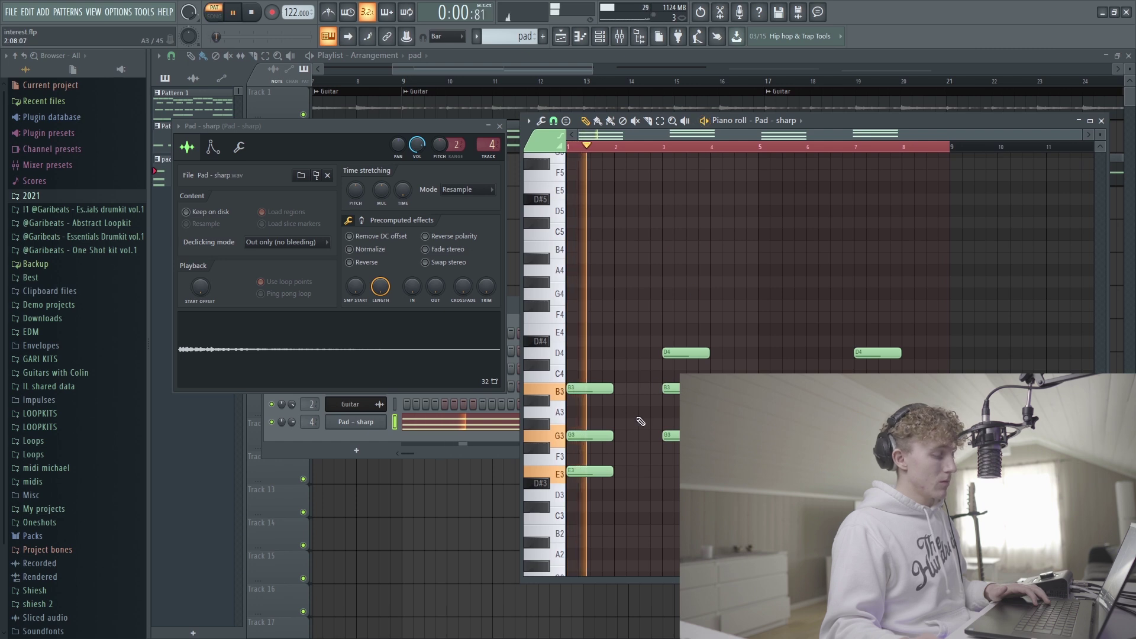
scroll(640, 425, "down", 1)
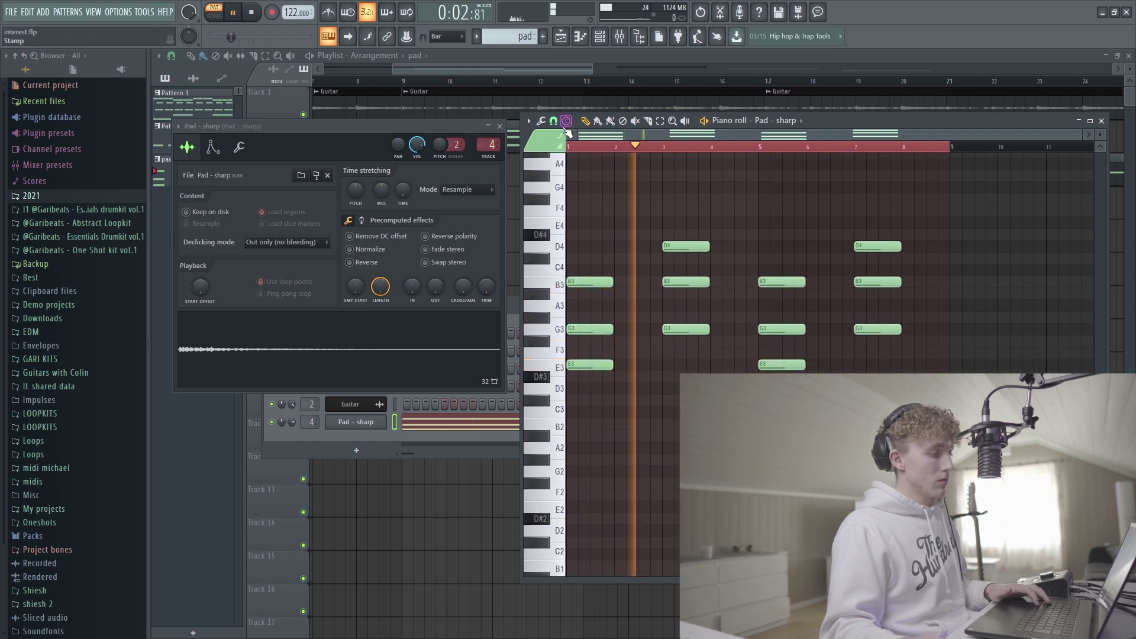
scroll(637, 369, "up", 2)
scroll(636, 369, "down", 2)
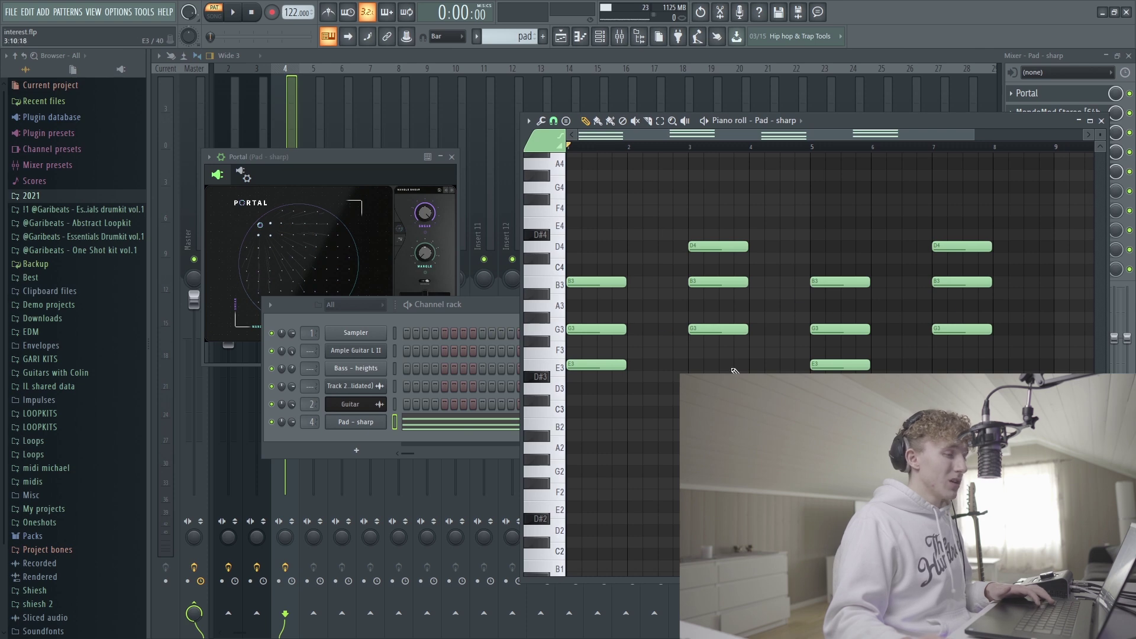
key("ctrl+a")
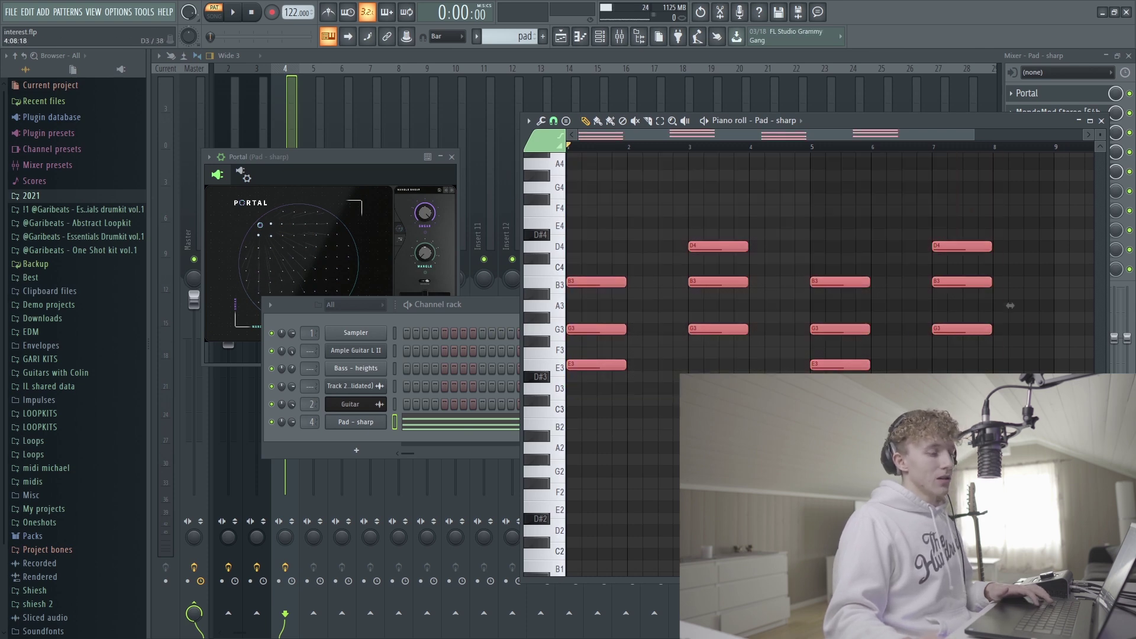
Review Portal, MondoMod Stereo, ValhallaVintageVerb and Fruity parametric EQ 2 on the Pad - sharp mixer track.
left_click(1028, 96)
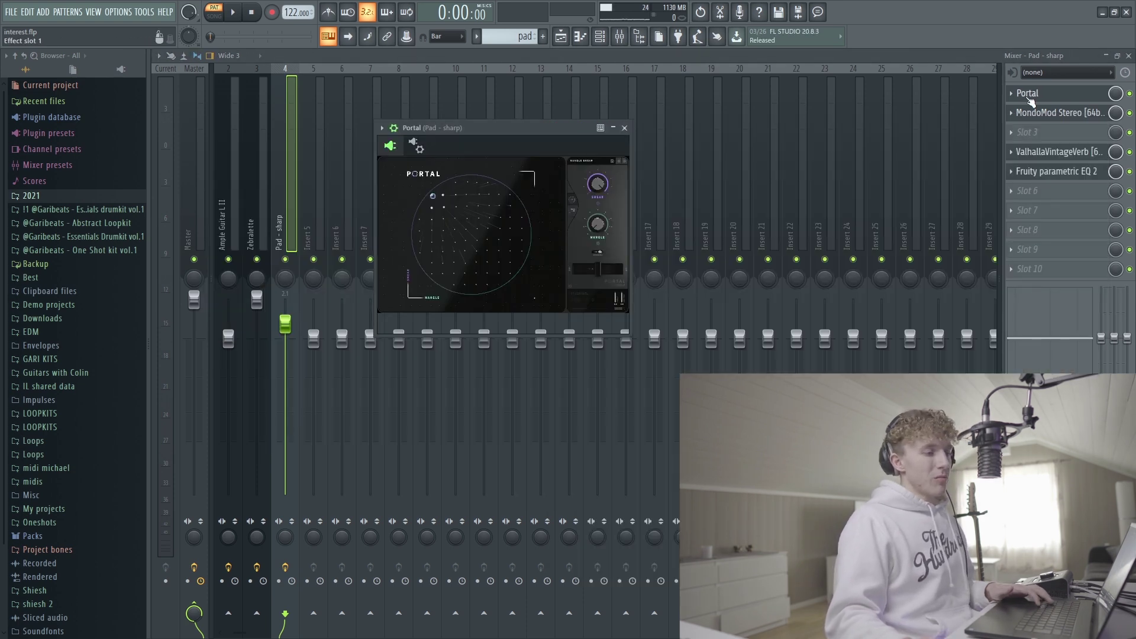
left_click(1050, 113)
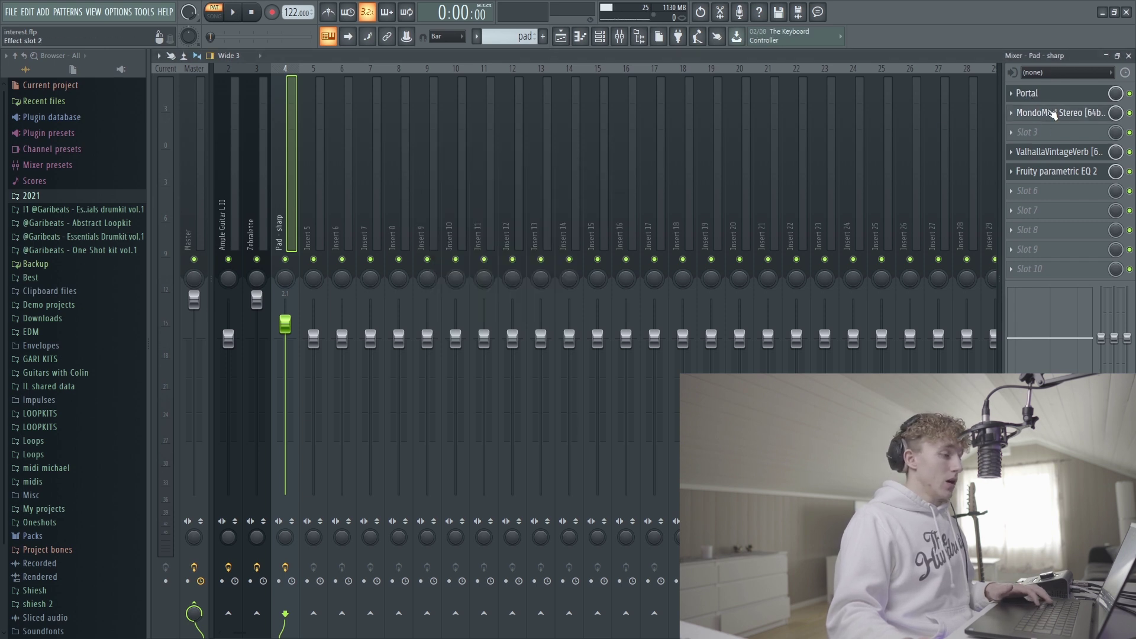
left_click(1059, 151)
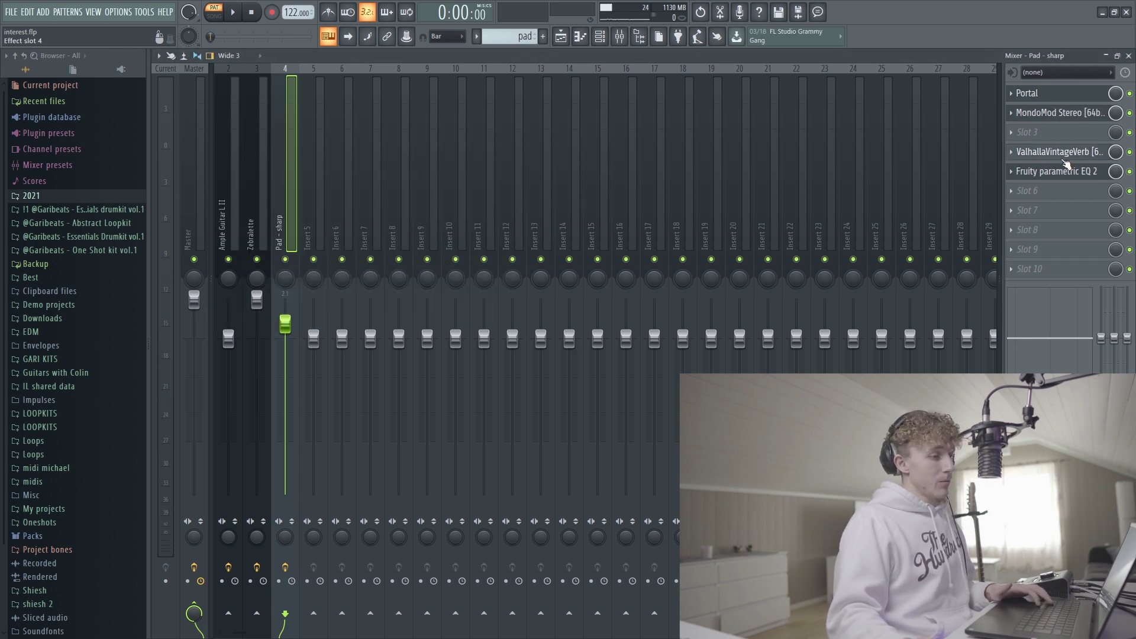
left_click(1050, 172)
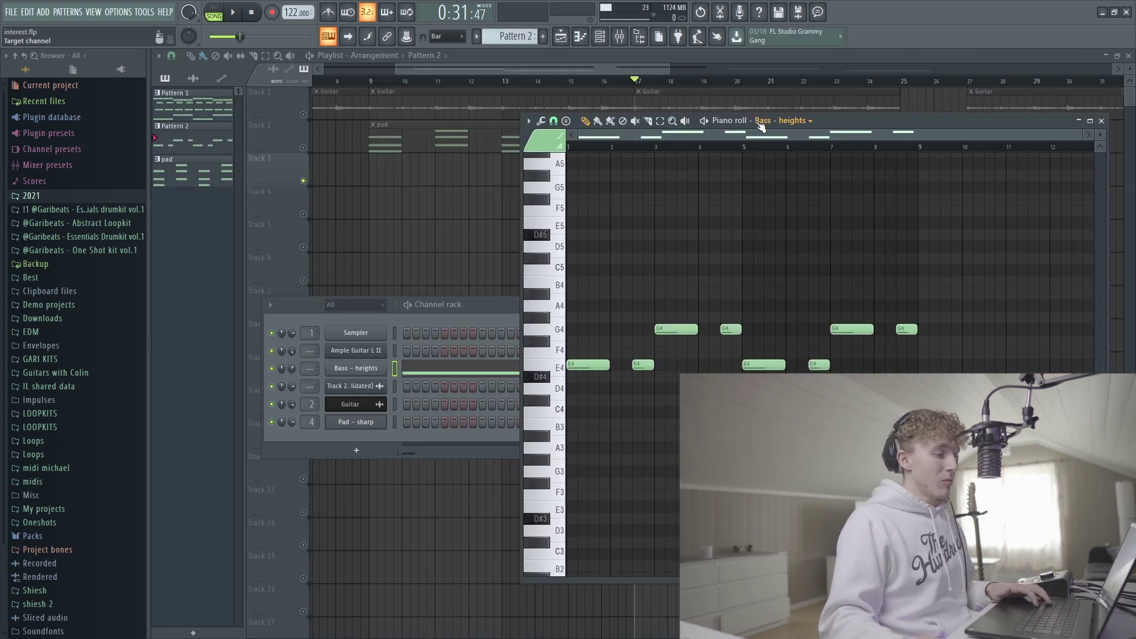
Review the Bass - heights notes in the piano roll, and play the arrangement from bar 9 of the playlist.
scroll(776, 218, "down", 3)
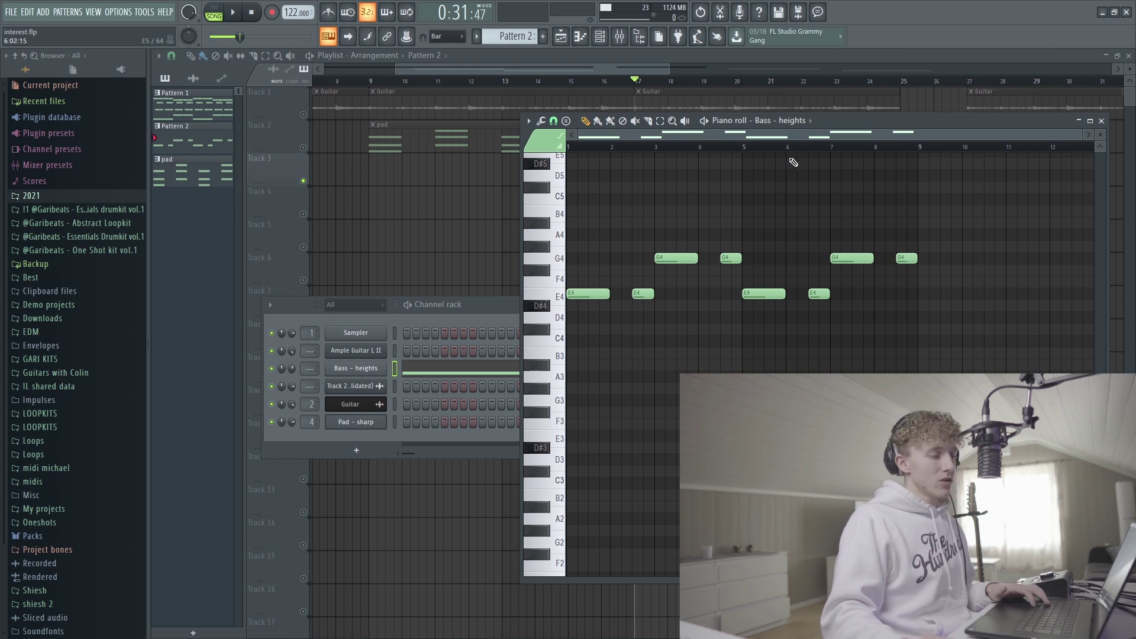
scroll(776, 218, "up", 2)
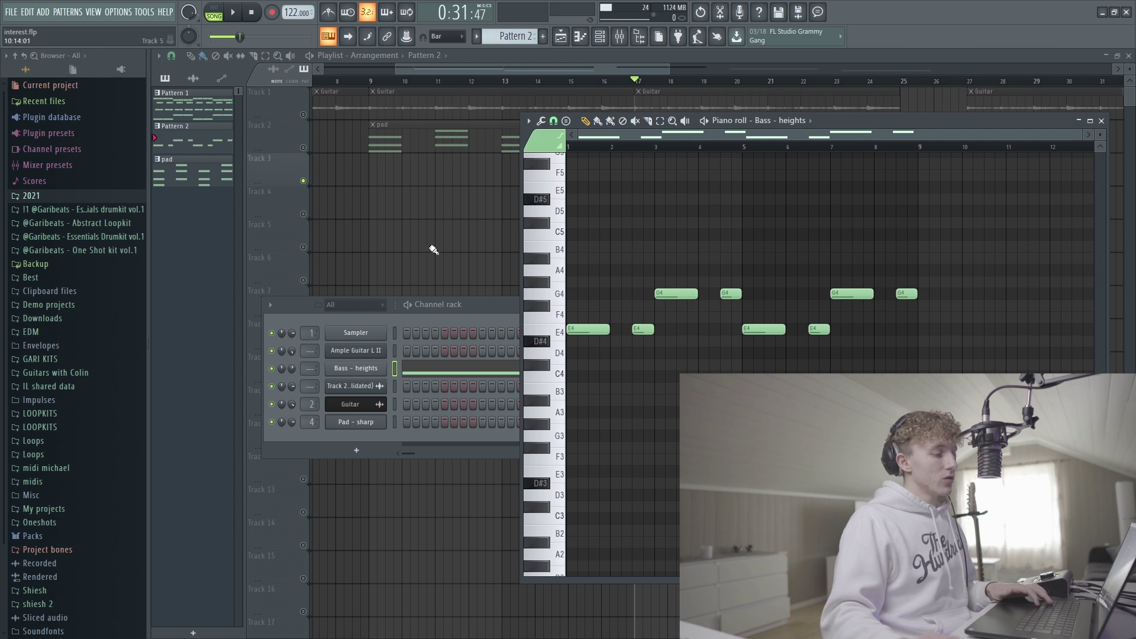
key("F5")
scroll(436, 242, "down", 2)
scroll(310, 183, "down", 1)
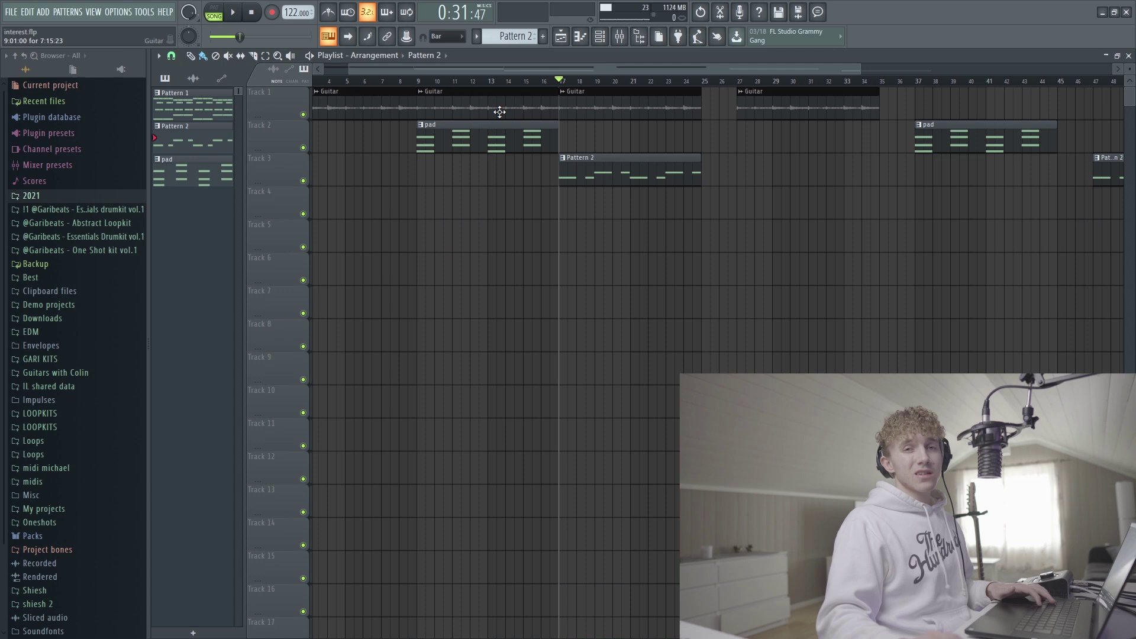
left_click(417, 86)
key("space")
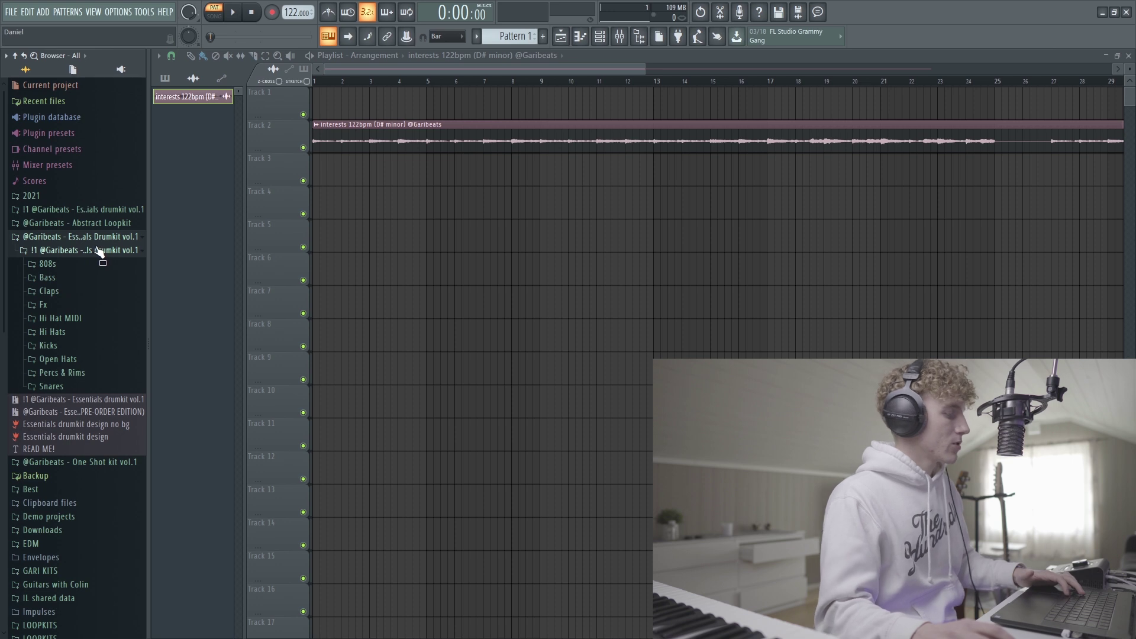
Browse the drum kit samples and add Perc [ Go 2 ] hits on steps 9 and 25 while the melody plays.
left_click(70, 267)
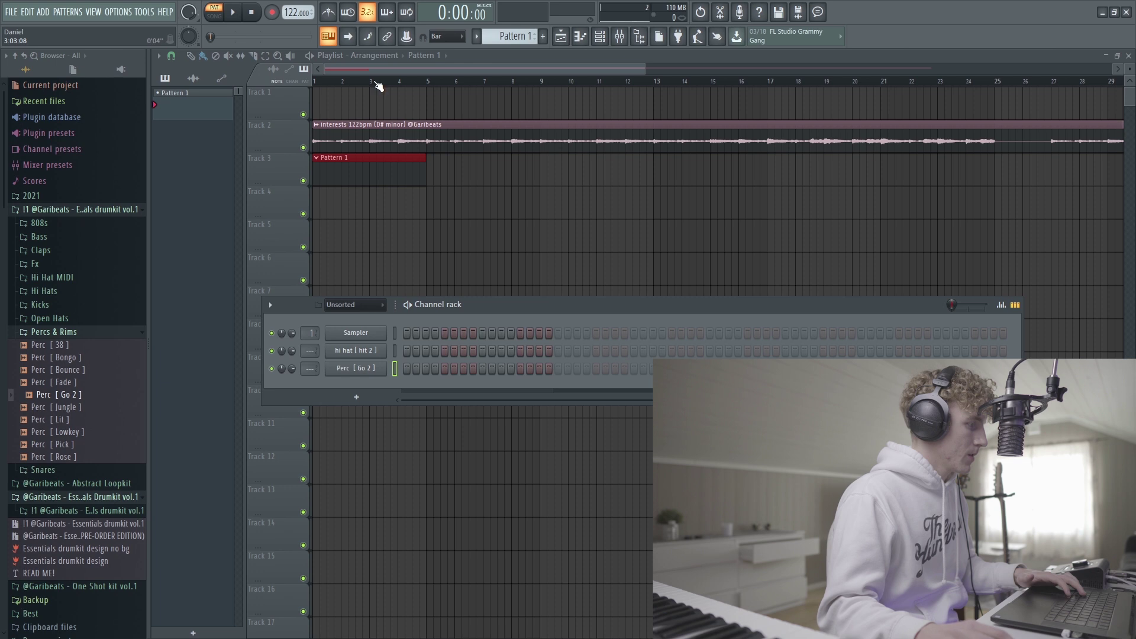
left_click(599, 37)
key("space")
left_click(599, 41)
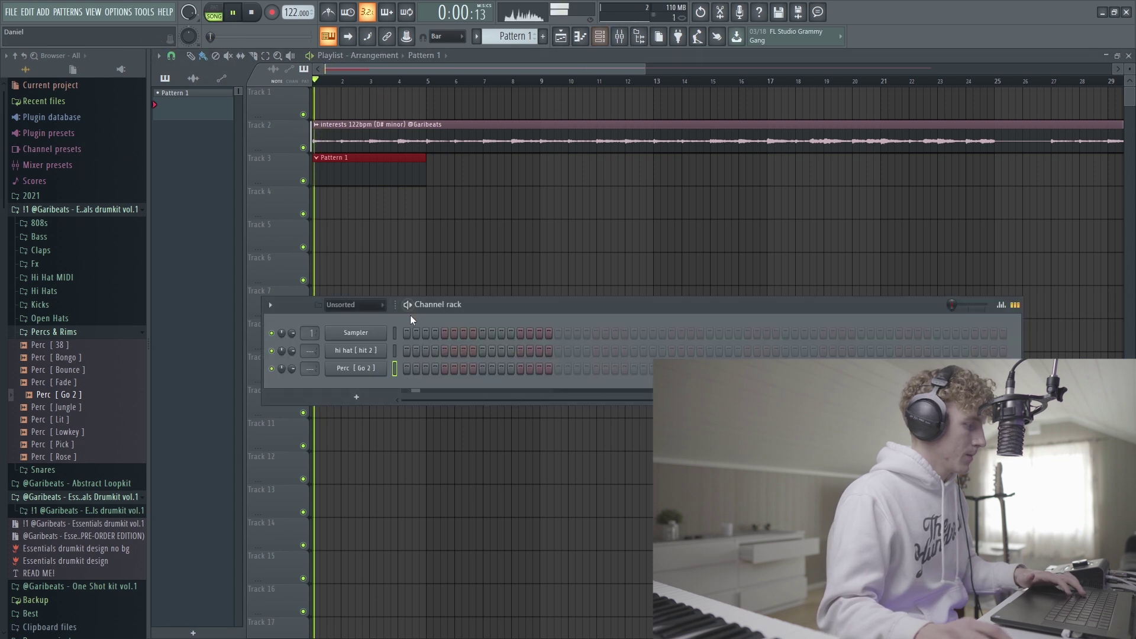
left_click(634, 369)
key("space")
Open the kit's Claps folder and audition clap samples, including Clap [ Snap ] and Clap [ Tools ].
left_click(58, 333)
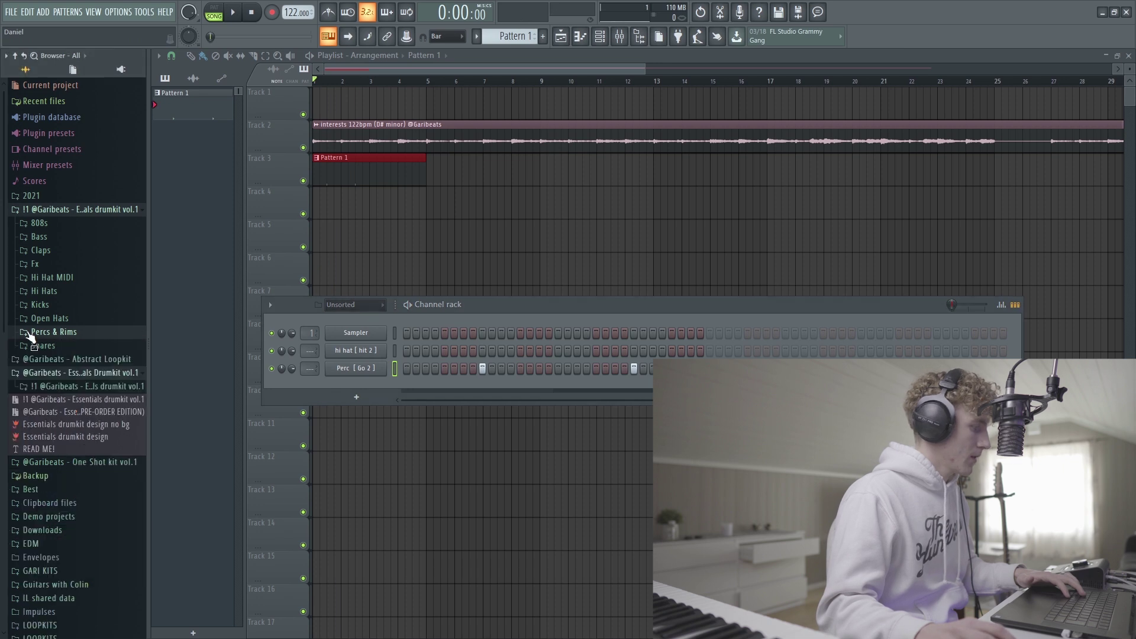
left_click(31, 308)
left_click(46, 241)
left_click(47, 242)
left_click(52, 251)
left_click(66, 364)
left_click(68, 377)
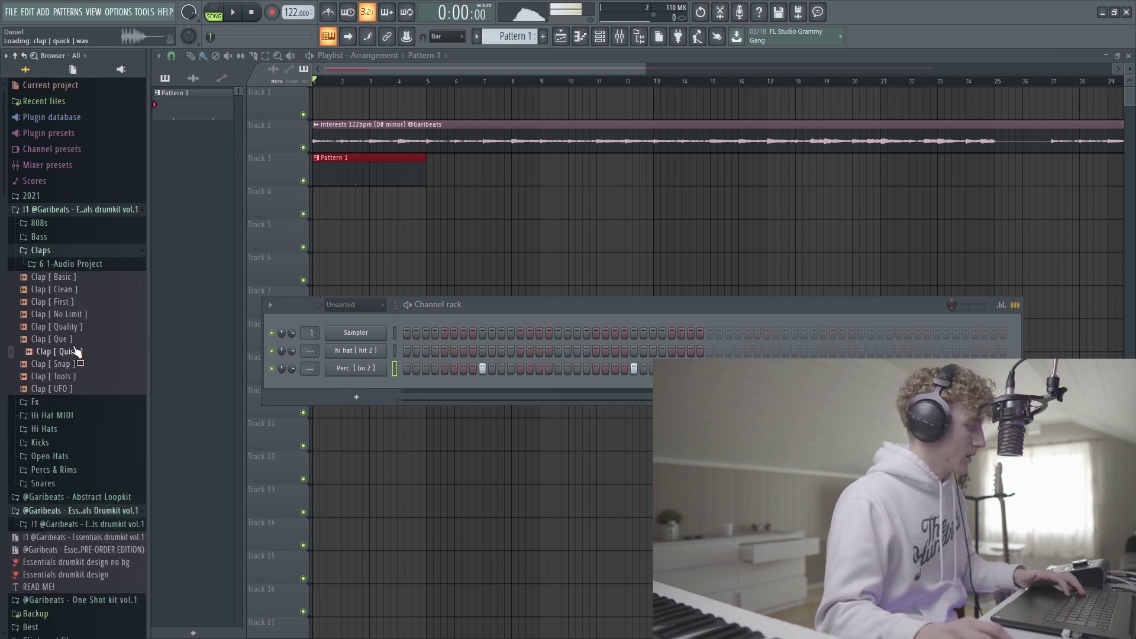
Swap the Perc [ Go 2 ] sample for Clap [ Tools ] and then Clap [ Que ], playing each against the melody.
left_click_drag(65, 377, 313, 402)
left_click_drag(348, 371, 348, 371)
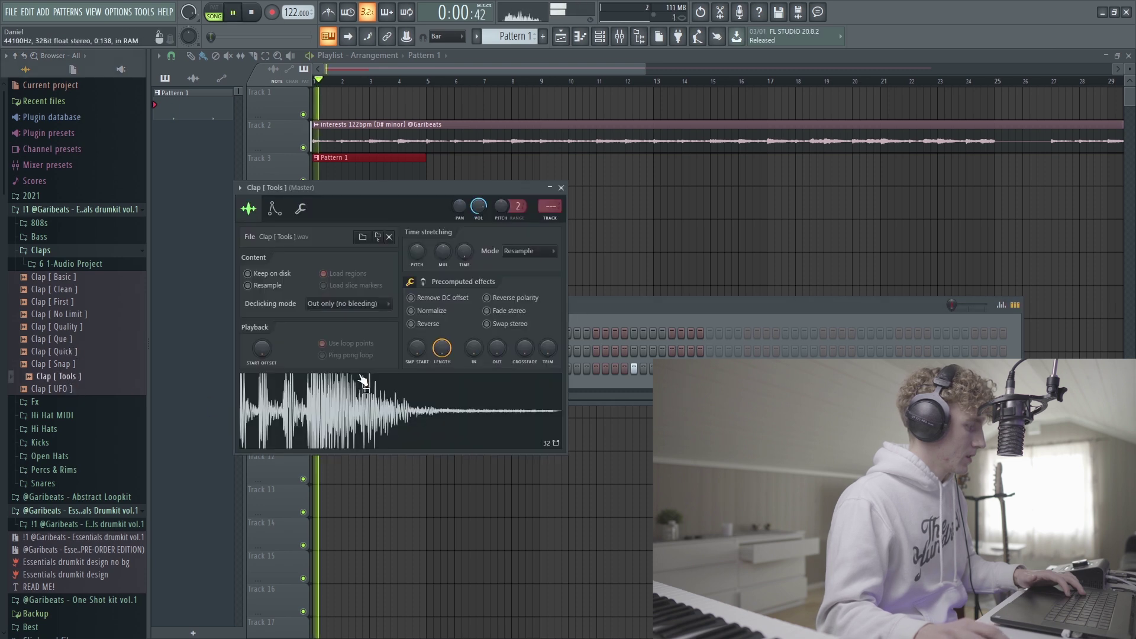
key("space")
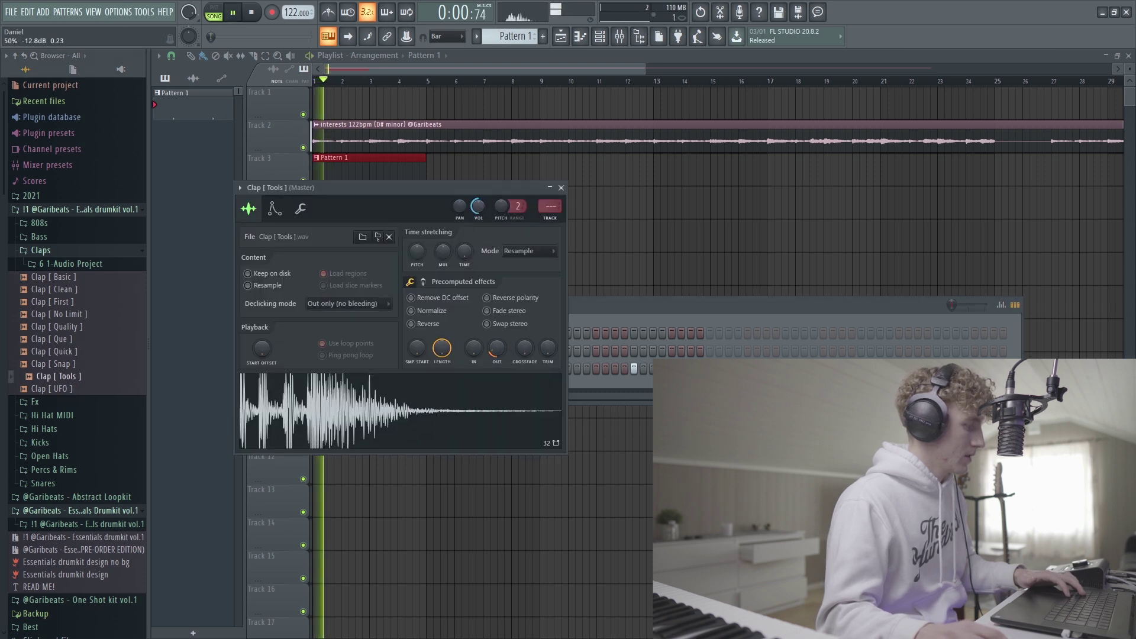
key("space")
middle_click(53, 342)
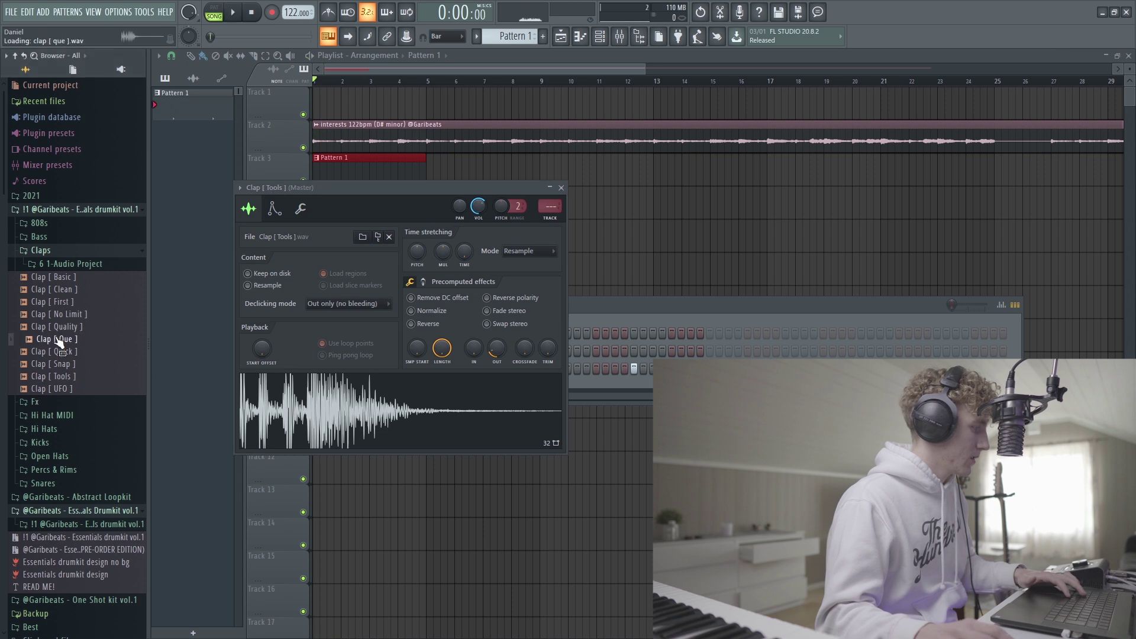
key("space")
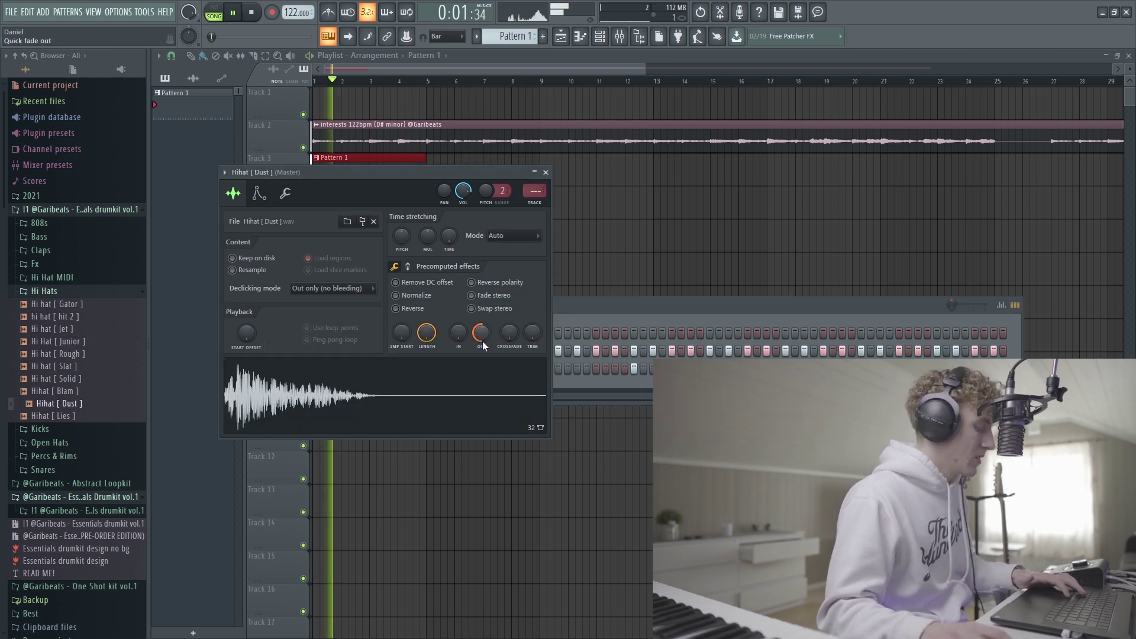
Replace the Hihat [ Dust ] sample with Hihat [ Lies ] and lower the channel's volume.
key("space")
middle_click(77, 417)
key("space")
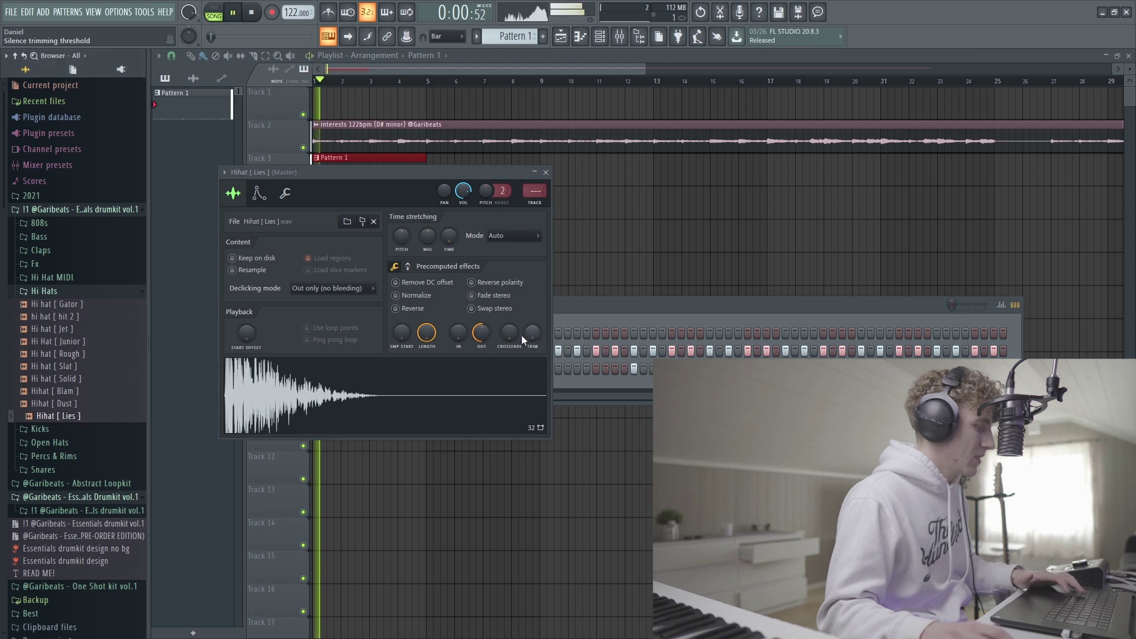
left_click_drag(463, 191, 463, 197)
Play the melody with the hi-hat and clap to check the volume of Hihat [ Lies ].
left_click(613, 306)
key("space")
key("space")
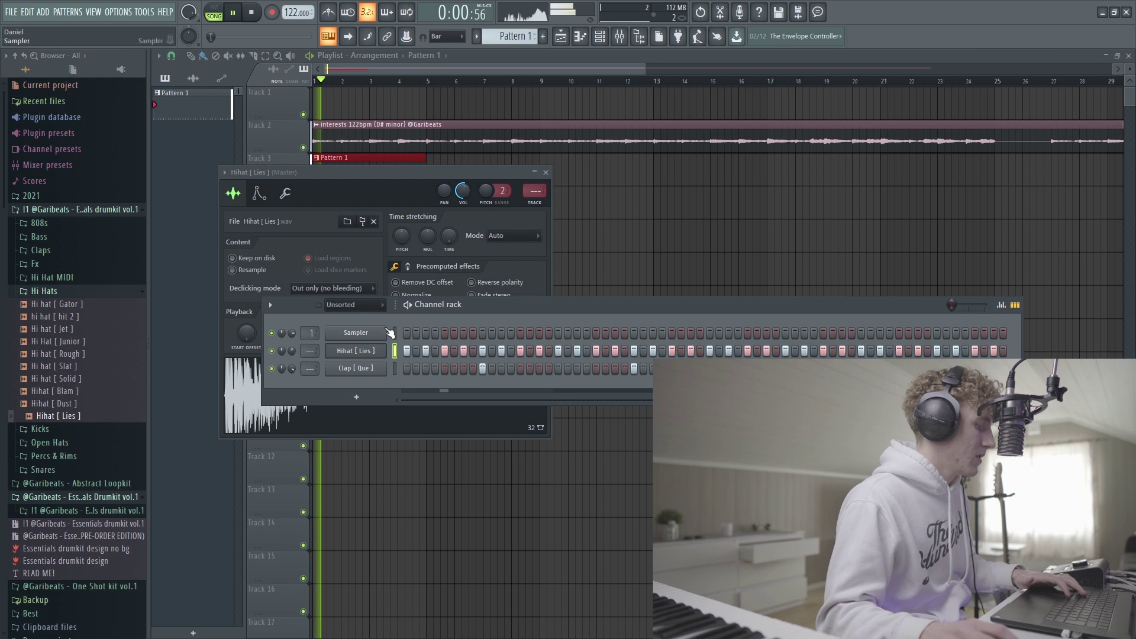
left_click(446, 193)
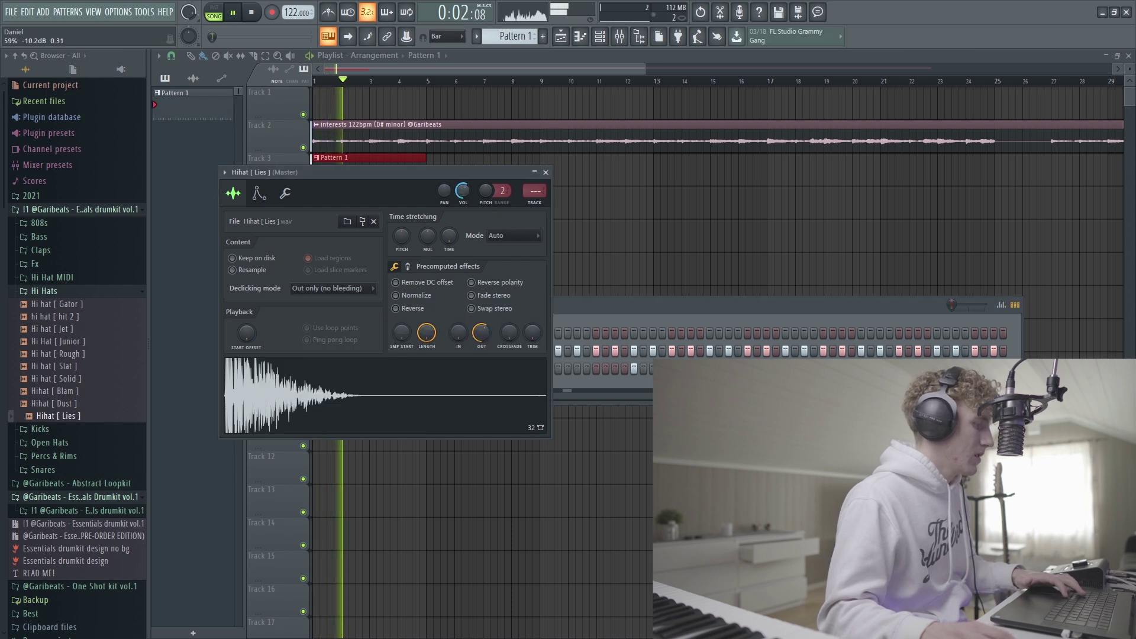
left_click(620, 312)
key("space")
Open the Hihat [ Lies ] notes in the piano roll and play them with the melody.
key("F7")
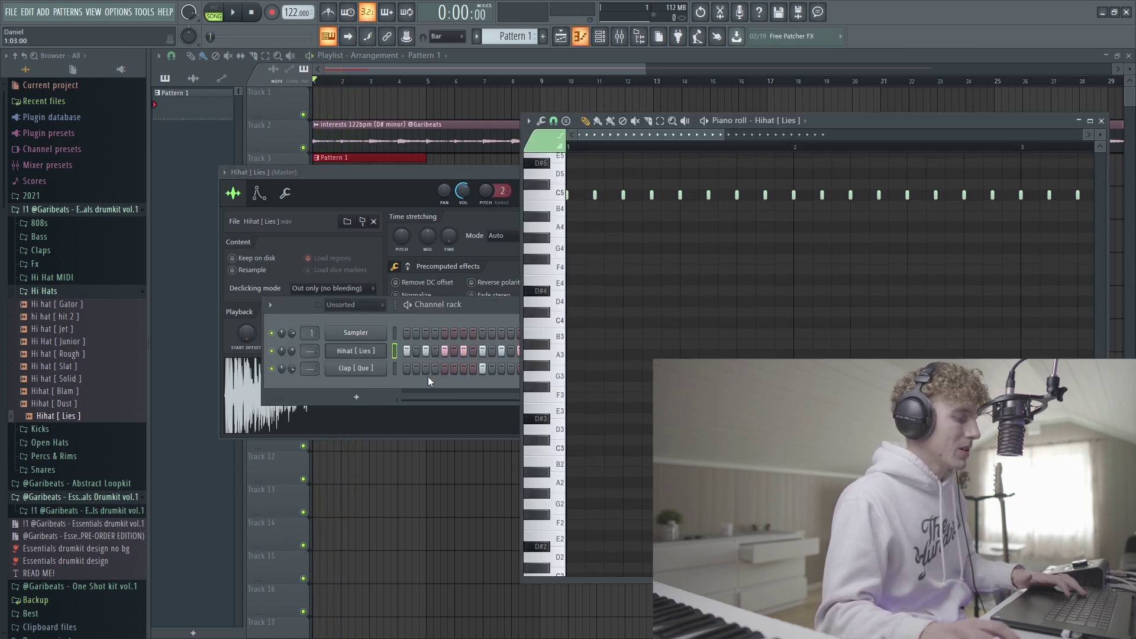
left_click_drag(1018, 120, 792, 105)
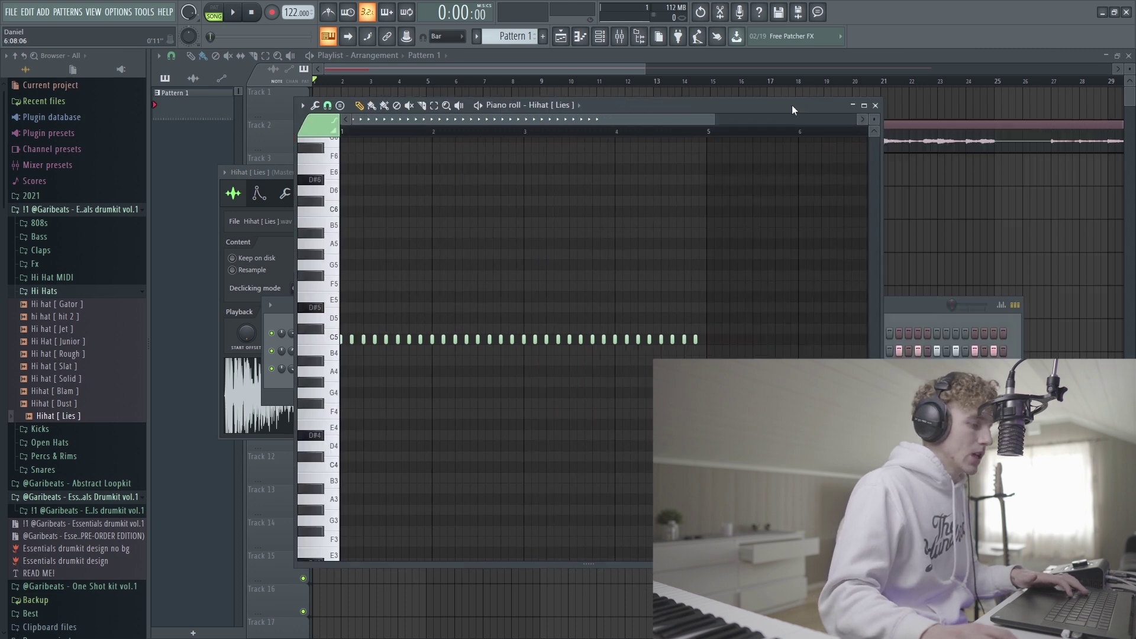
scroll(566, 289, "down", 4)
scroll(566, 289, "up", 4)
key("space")
scroll(579, 272, "down", 1)
scroll(451, 264, "up", 3)
key("space")
key("space")
scroll(503, 279, "down", 2)
key("space")
Add a two-step G4 note on step 7 of bar 1 in the Hihat [ Lies ] piano roll and play it.
left_click(454, 264)
left_click_drag(452, 261, 457, 261)
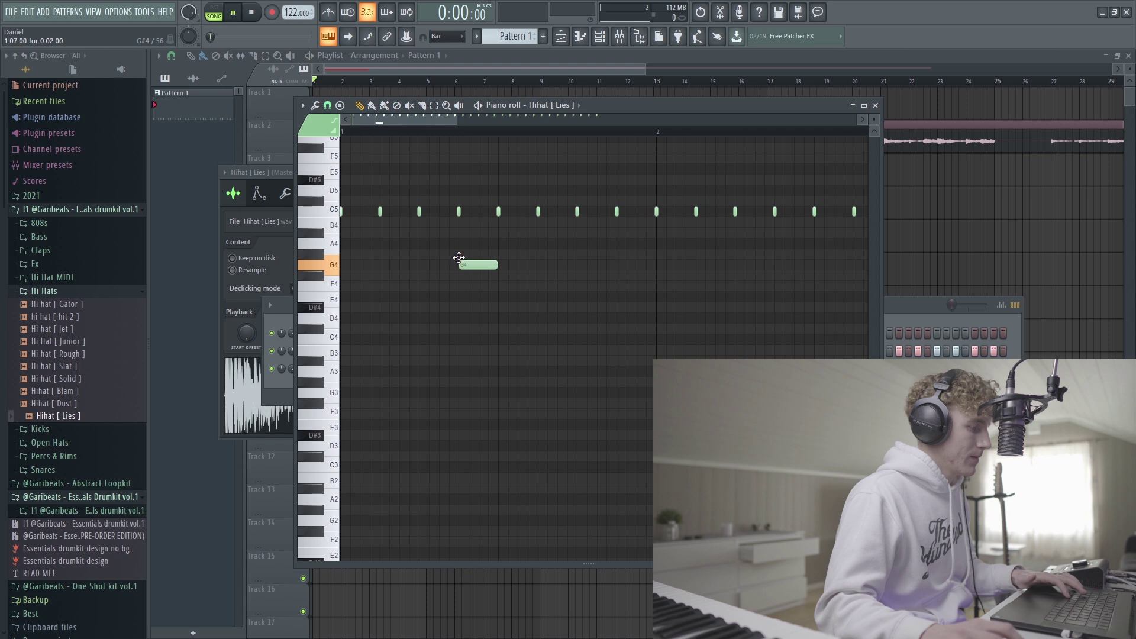
key("space")
left_click(461, 261)
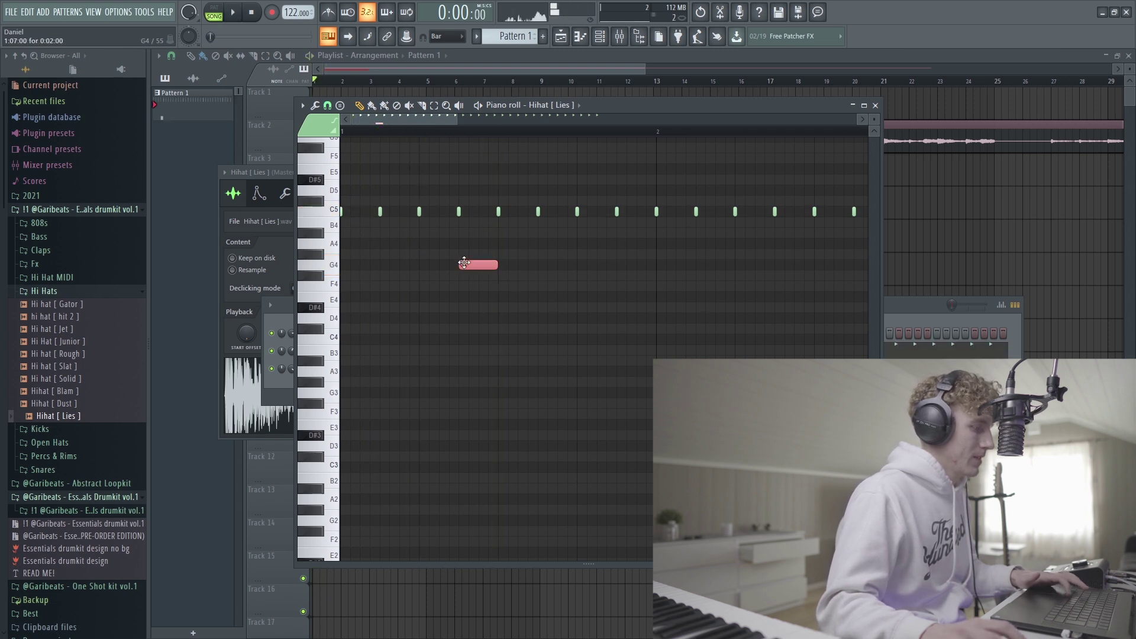
key("space")
Add another G4 note on step 4 of bar 1, shorten it to match the regular hi-hat hits, and play the result.
left_click(401, 267)
key("space")
key("space")
key("space")
left_click_drag(439, 265, 398, 266)
key("space")
key("space")
key("space")
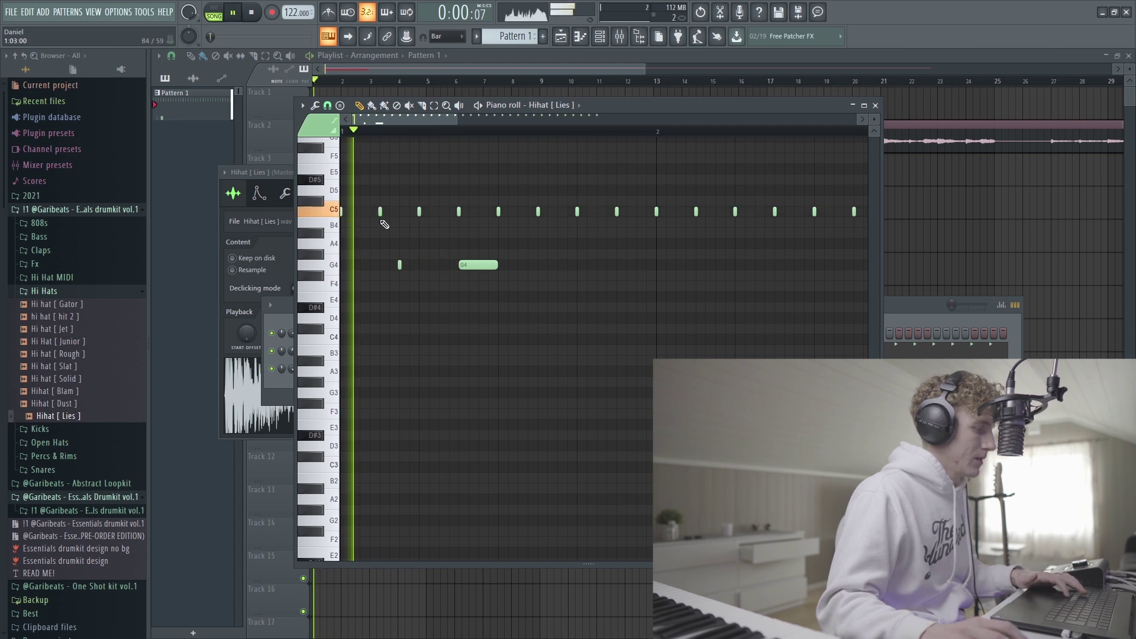
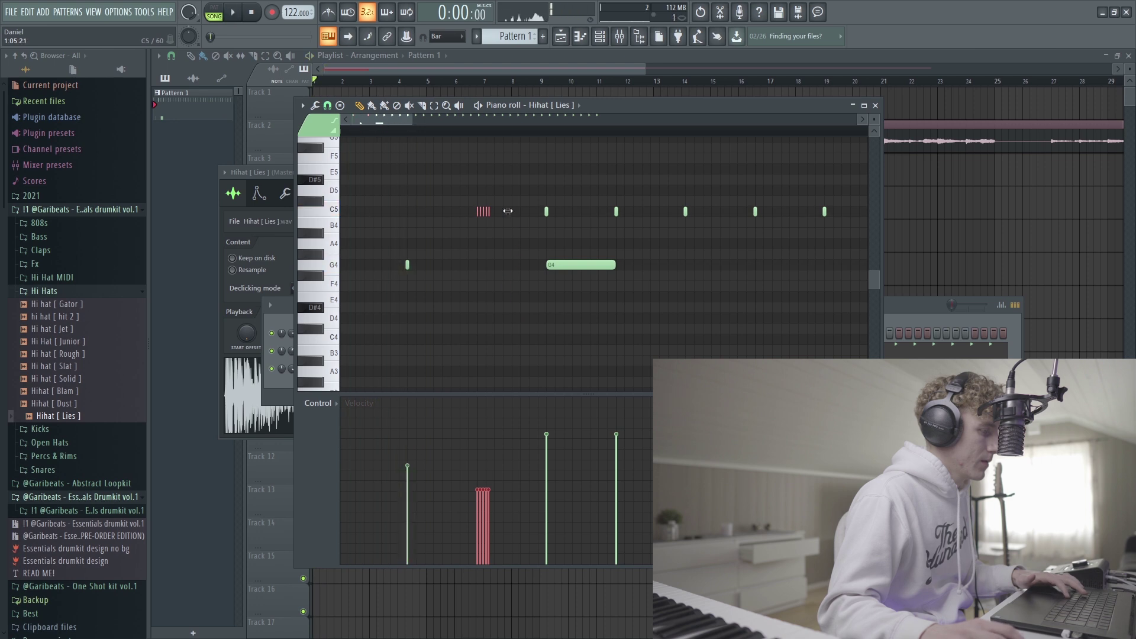
Try copying the short C5 hi-hat roll on step 5 of bar 1 to just after it and play the result.
key("space")
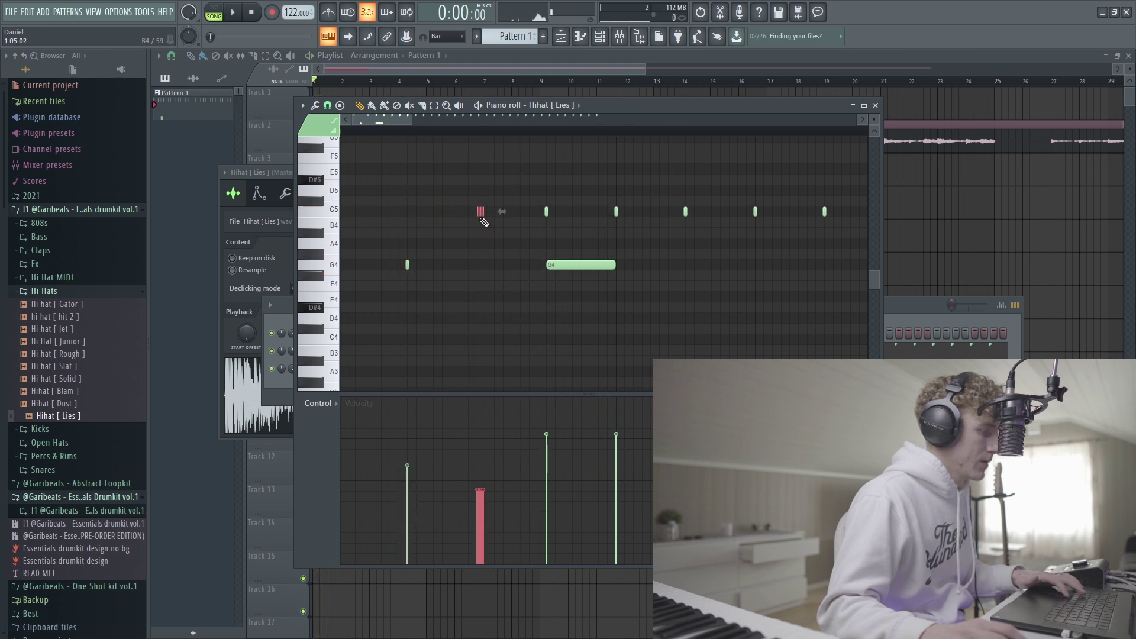
left_click_drag(479, 214, 507, 215)
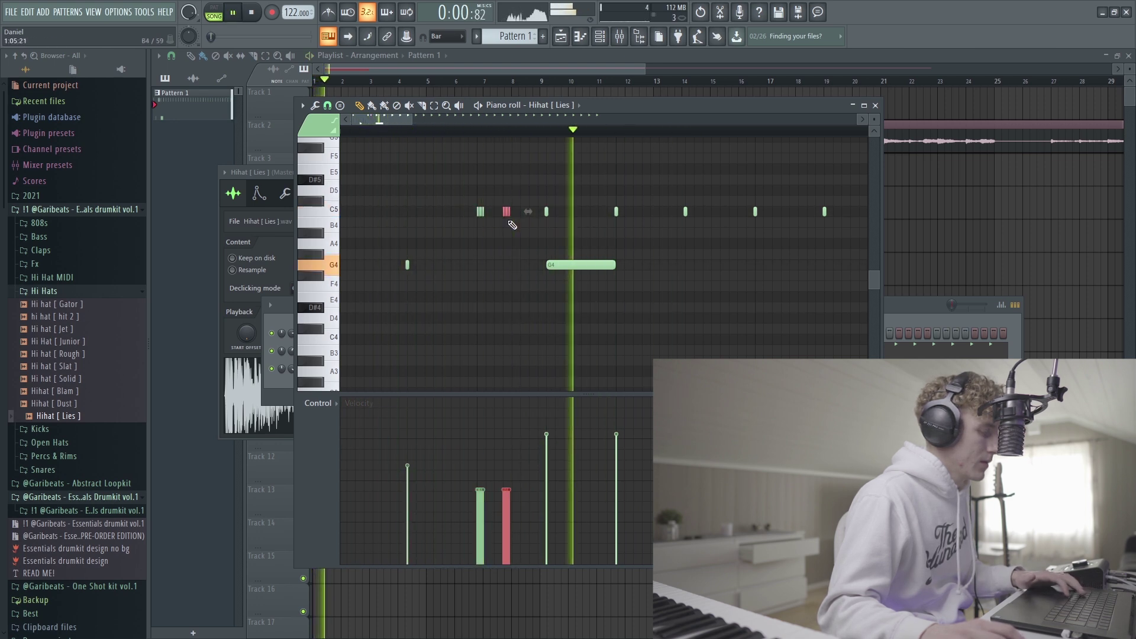
mouse_move(507, 531)
left_mouse_down()
mouse_move(521, 532)
mouse_move(511, 543)
left_mouse_up()
left_click(481, 211)
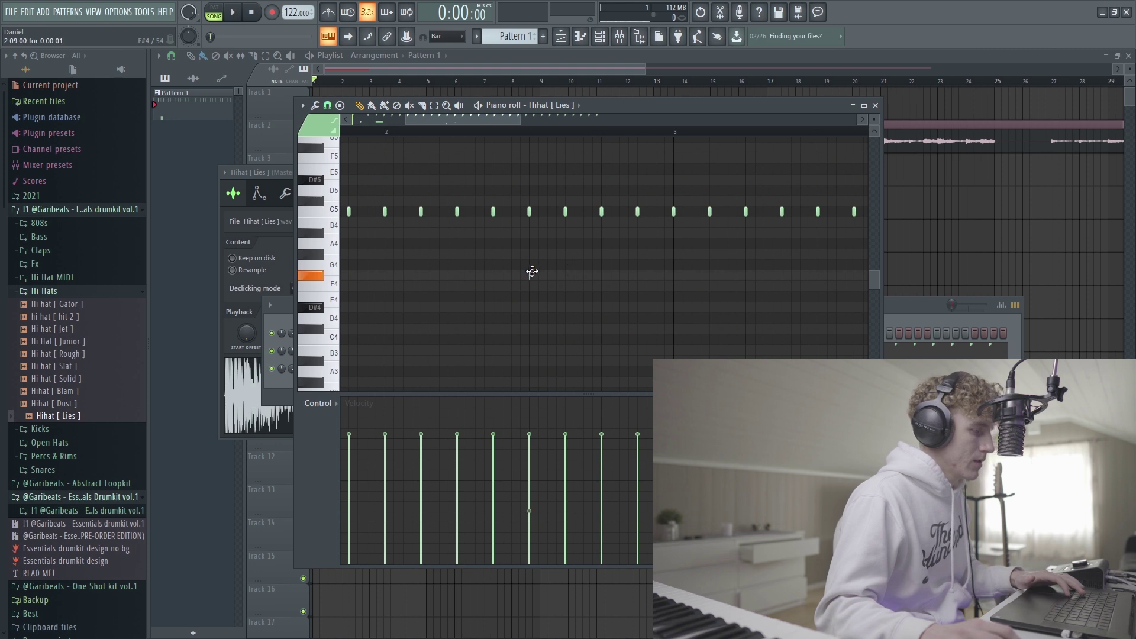
Add short low-velocity hi-hat rolls on F#4, F4 and D#4 in bar 2 and play them with the melody.
scroll(531, 272, "up", 4)
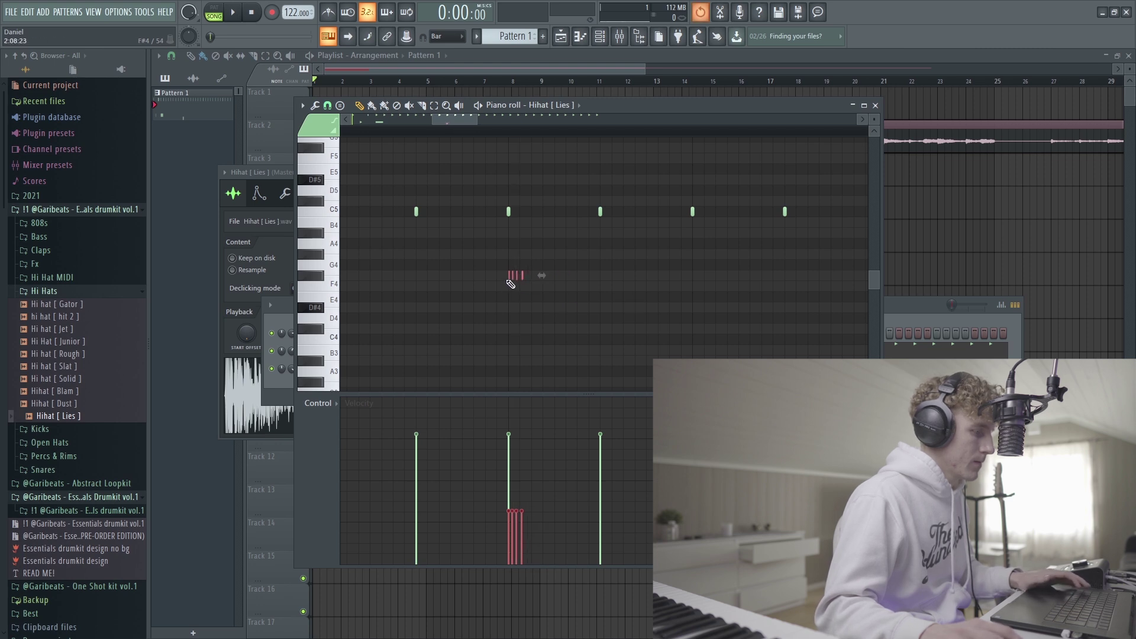
left_click(505, 130)
key("space")
key("space")
key("space")
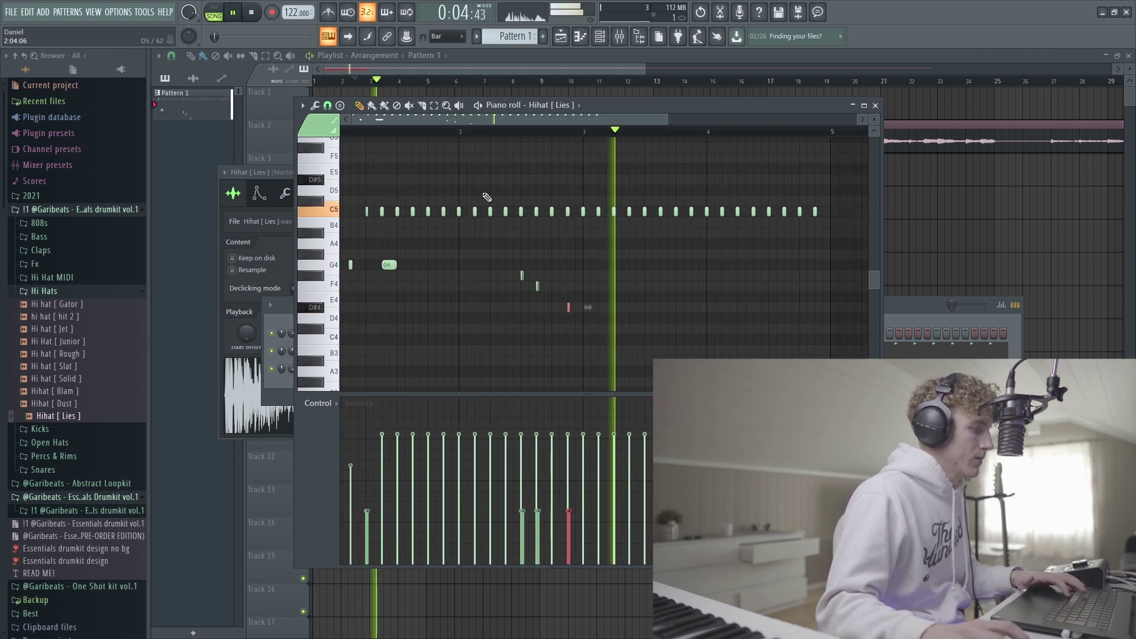
key("space")
key("space")
Shorten the two-step G4 note on step 7 of bar 1 to a regular hi-hat hit and play the bar.
scroll(487, 197, "down", 1)
left_click(344, 131)
key("space")
key("space")
scroll(314, 231, "up", 3)
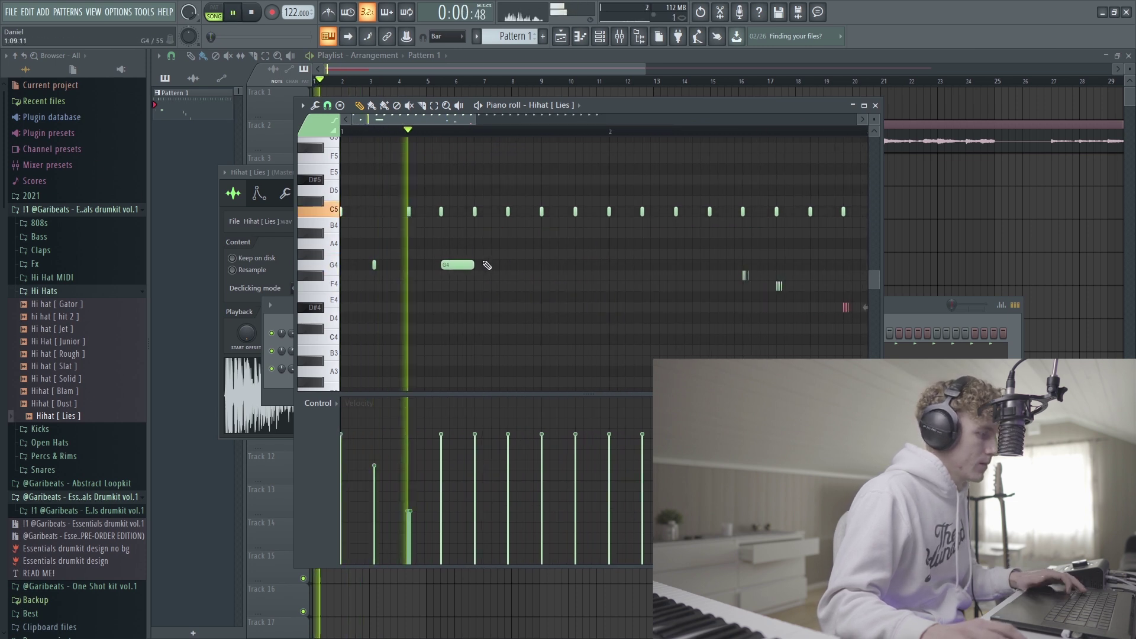
left_click_drag(472, 265, 444, 265)
key("space")
key("space")
Place an extra C5 hi-hat hit just after the hit on step 11 of bar 1 and play it.
scroll(539, 267, "up", 3)
scroll(544, 275, "down", 3)
scroll(547, 237, "up", 3)
key("space")
right_click(519, 180)
left_click(508, 179)
key("space")
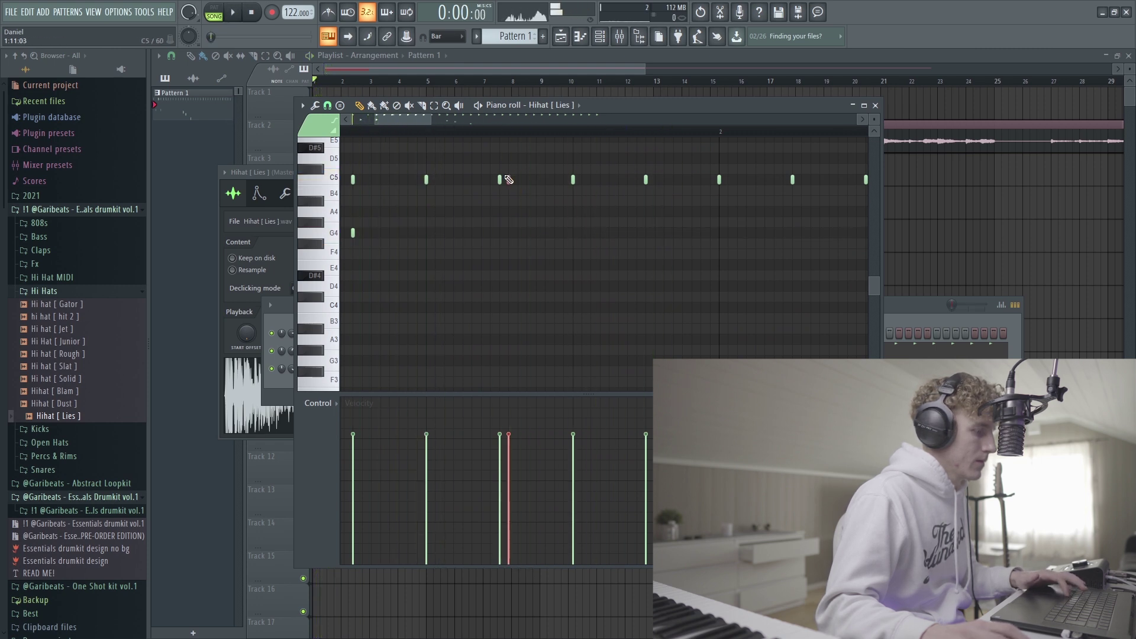
key("space")
key("space")
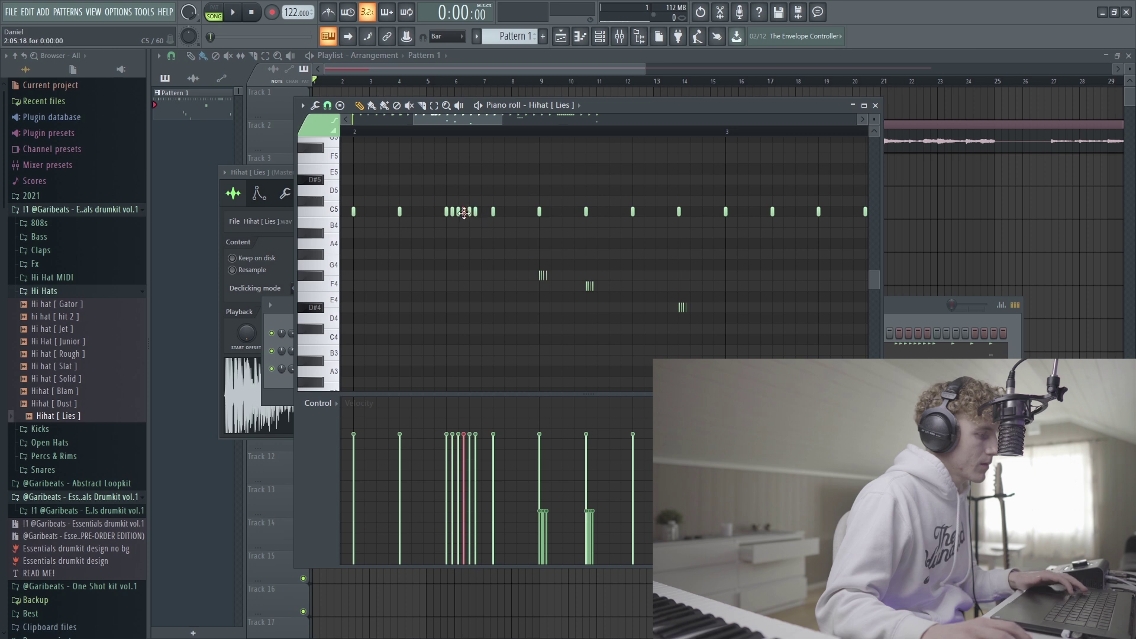
Extend the C5 roll from step 5 to step 9 of bar 2 with fading velocities and play the whole hi-hat pattern.
left_click_drag(511, 218, 448, 183)
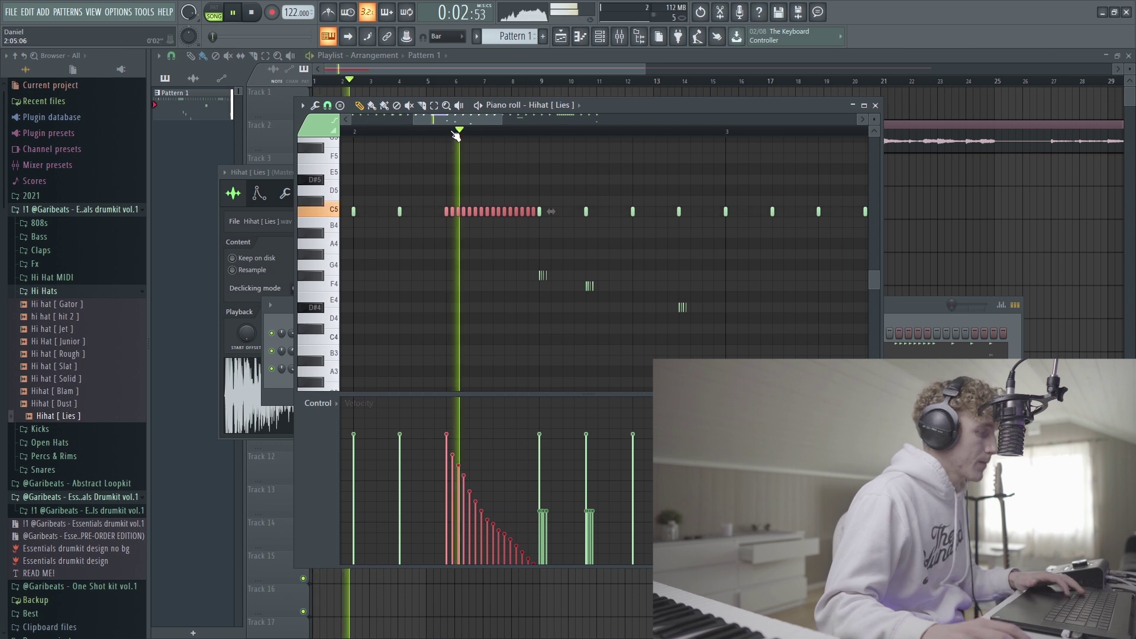
scroll(414, 184, "down", 3, "ctrl")
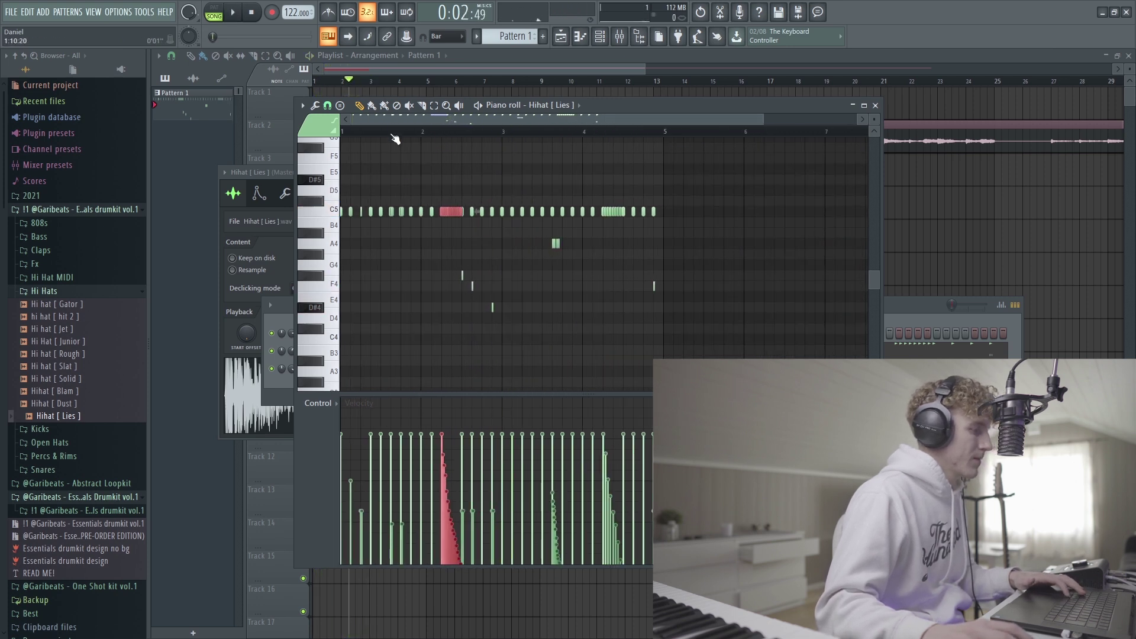
scroll(424, 274, "down", 2)
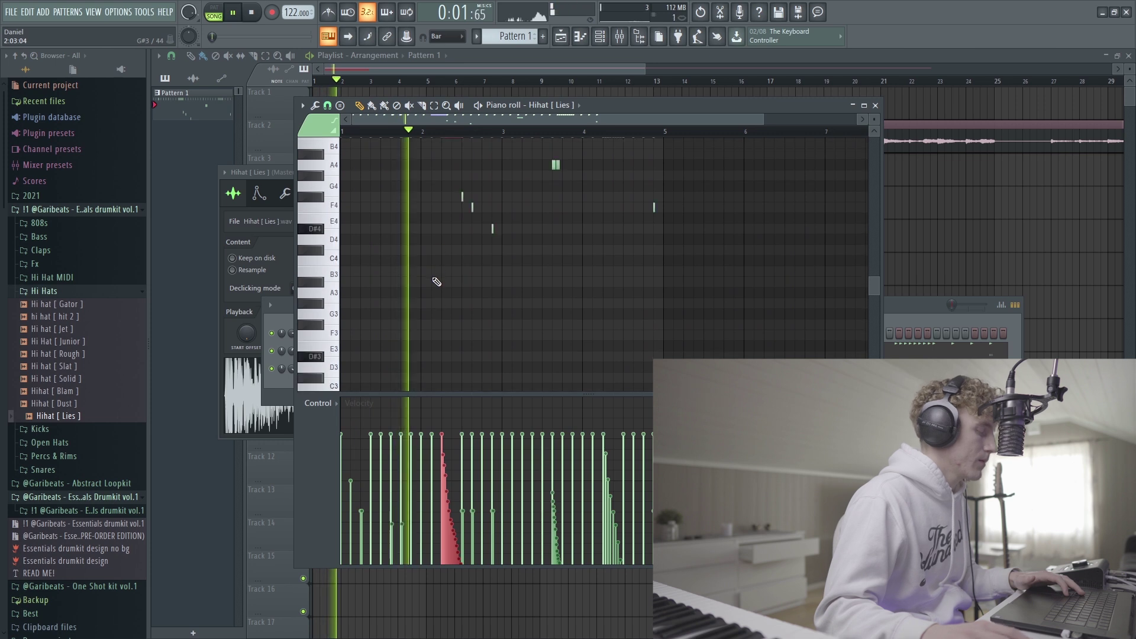
scroll(456, 278, "up", 10)
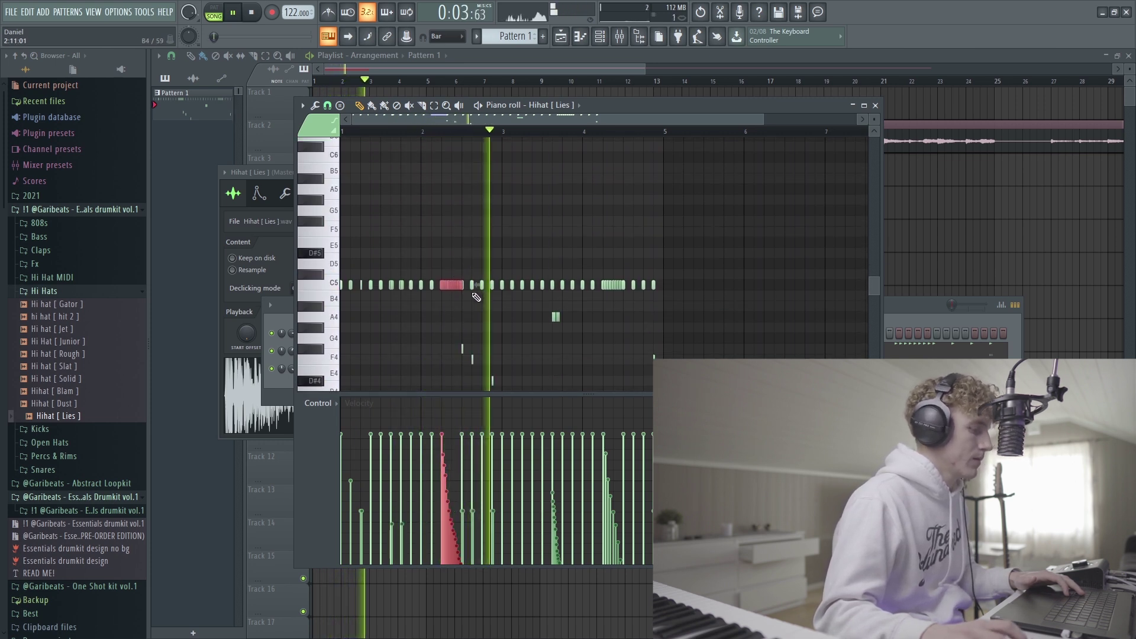
scroll(559, 288, "down", 15)
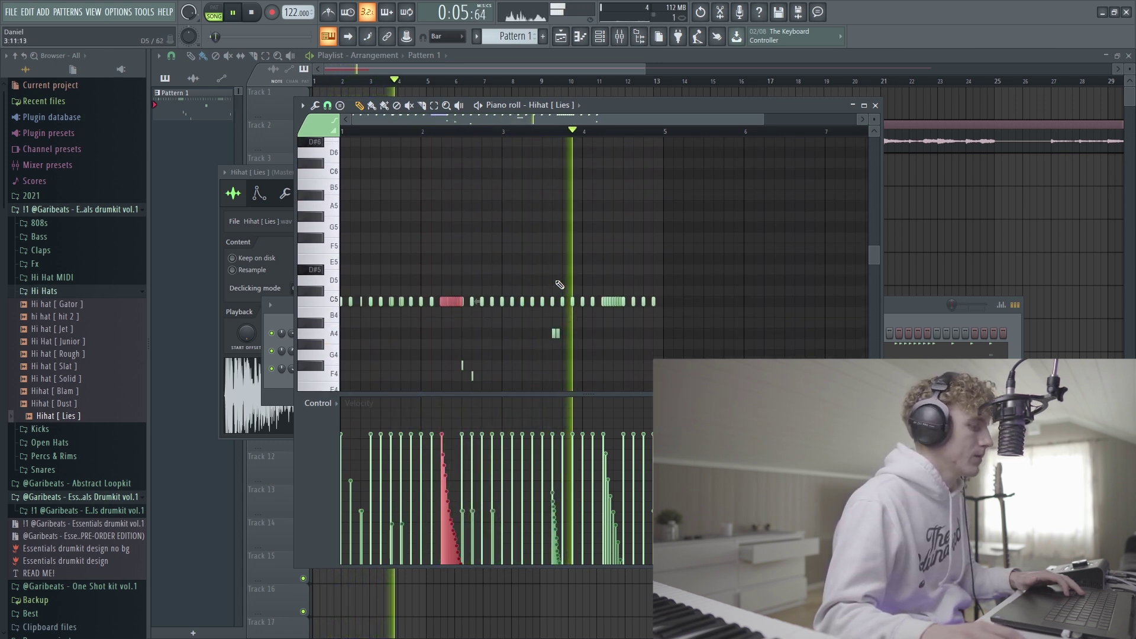
scroll(559, 288, "up", 7)
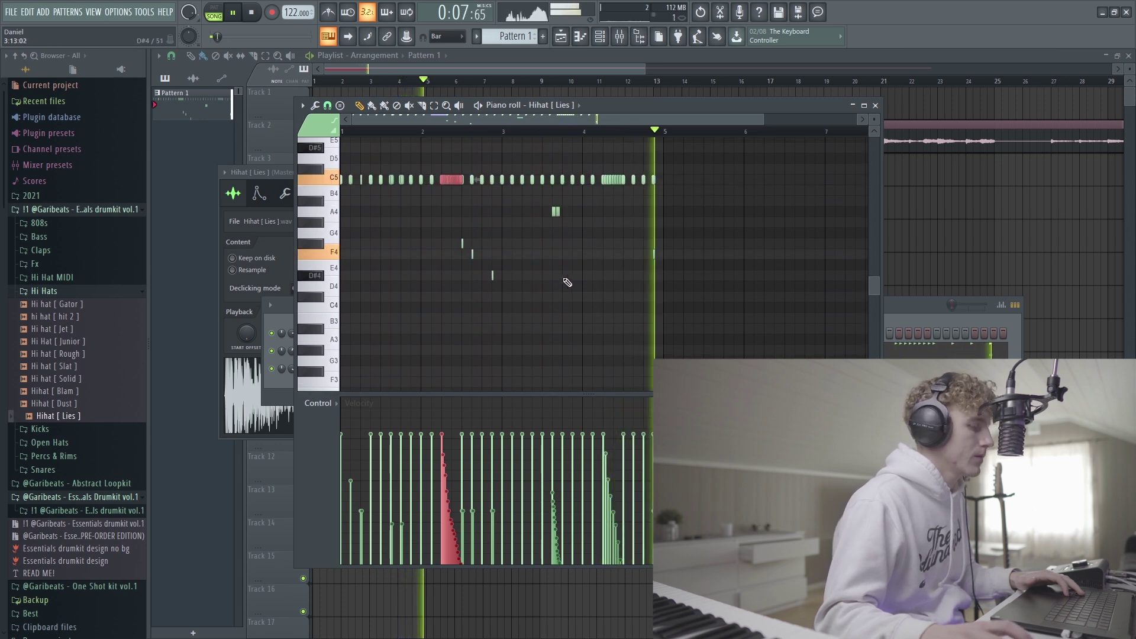
key("space")
Show the channel rack and go from the kit's Hi Hats folder through Percs & Rims to the Snares folder.
key("F5")
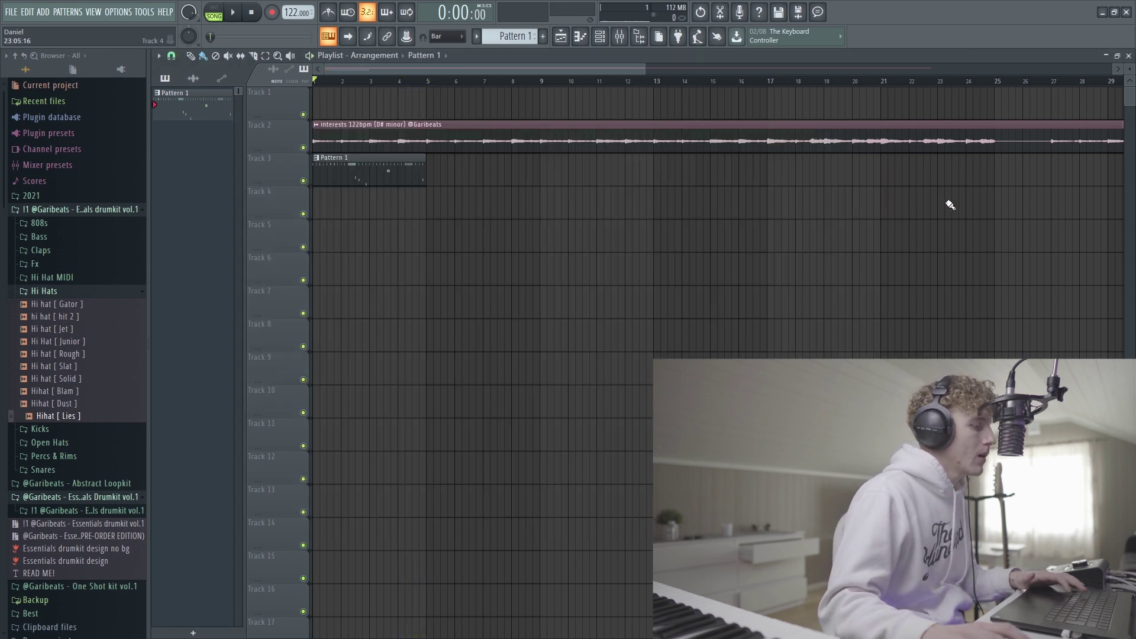
left_click(600, 36)
left_click(69, 292)
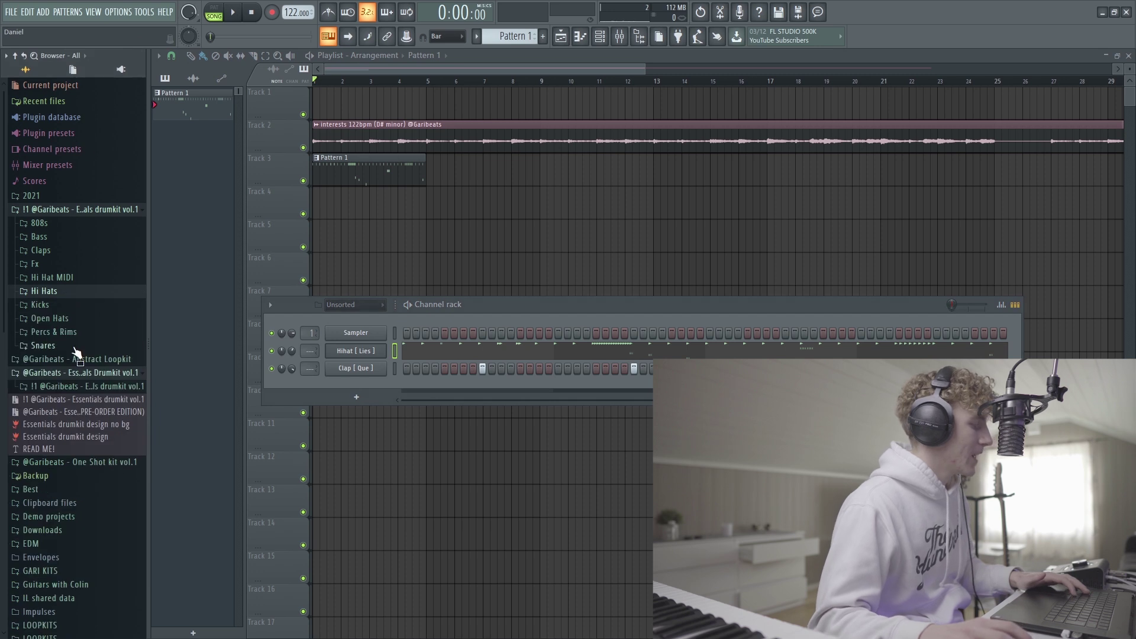
left_click(78, 332)
left_click(93, 333)
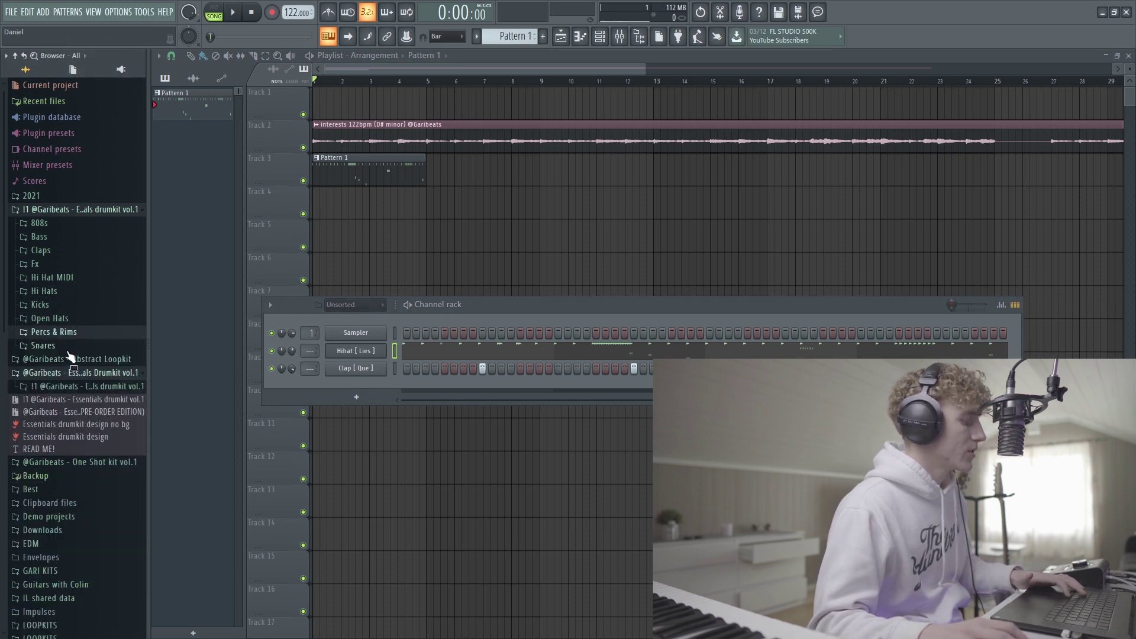
left_click(90, 345)
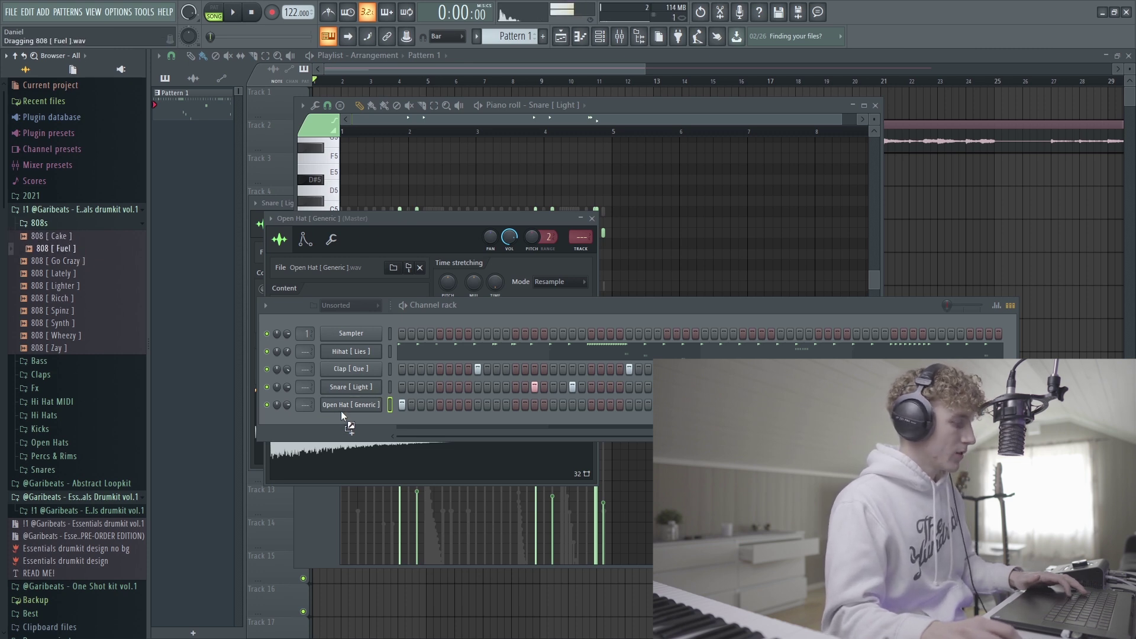
Add 808 [ Fuel ] from the kit as a new channel below Open Hat [ Generic ], then open the mixer and start playback.
left_click_drag(366, 417, 367, 422)
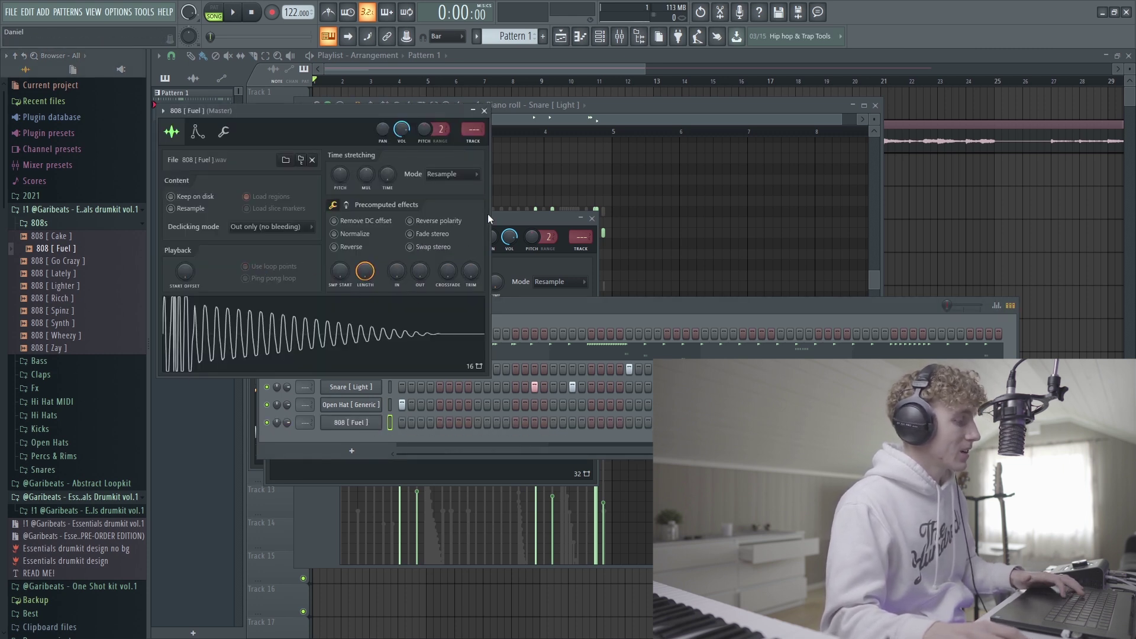
left_click(621, 37)
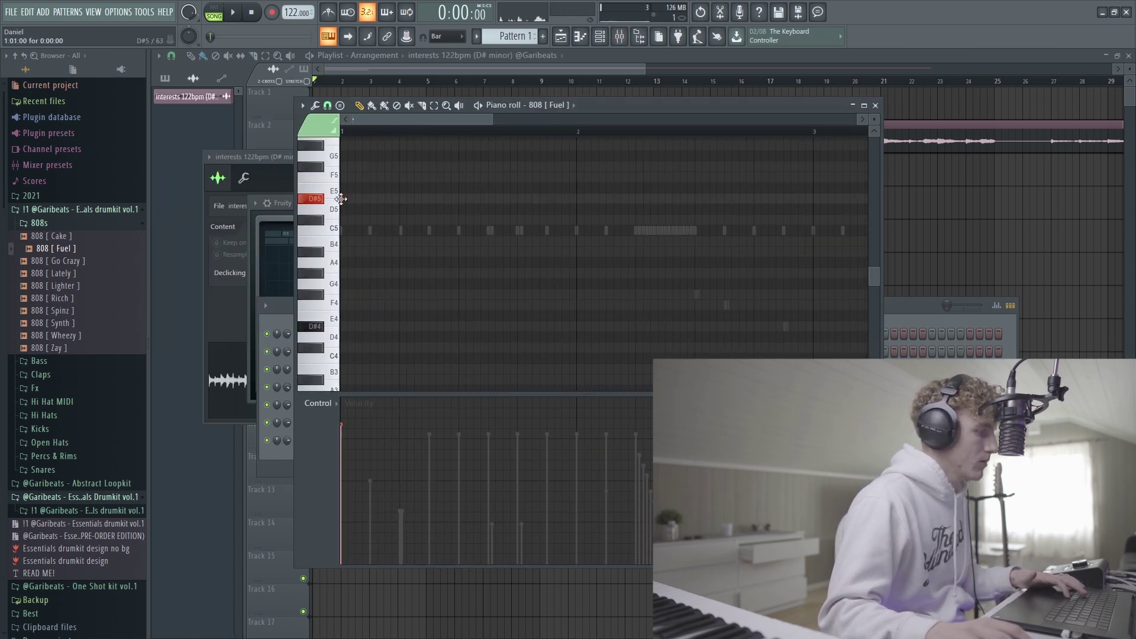
key("space")
Place a four-step D#5 note at the start of bar 1 in the 808 [ Fuel ] piano roll and play it.
left_click(344, 198)
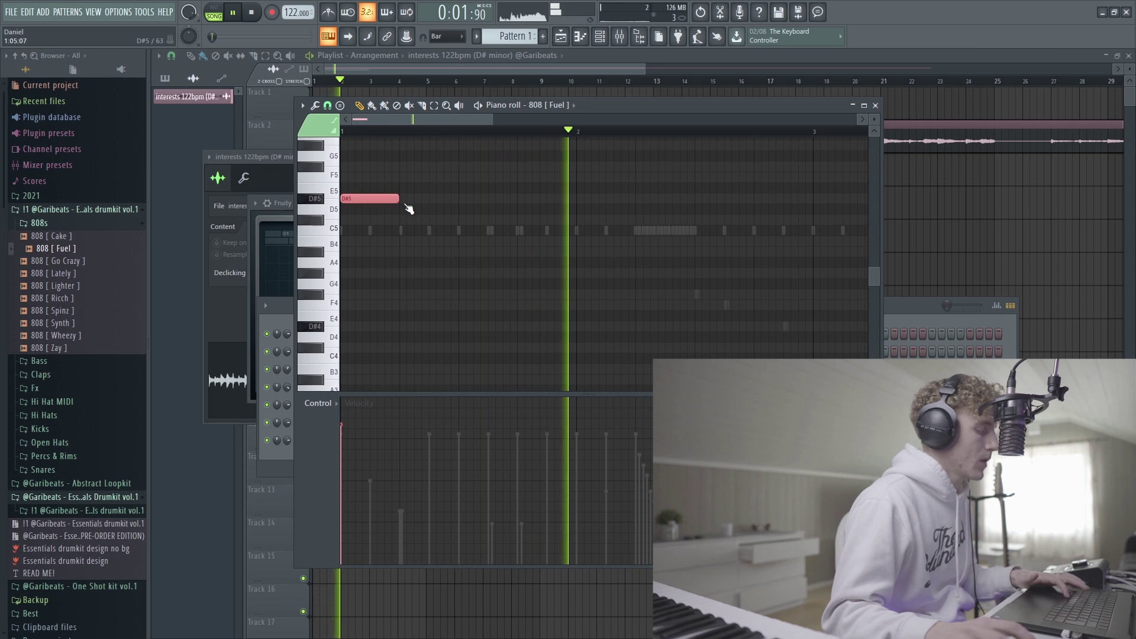
key("space")
scroll(424, 204, "down", 3)
scroll(360, 231, "up", 2)
scroll(383, 155, "down", 4)
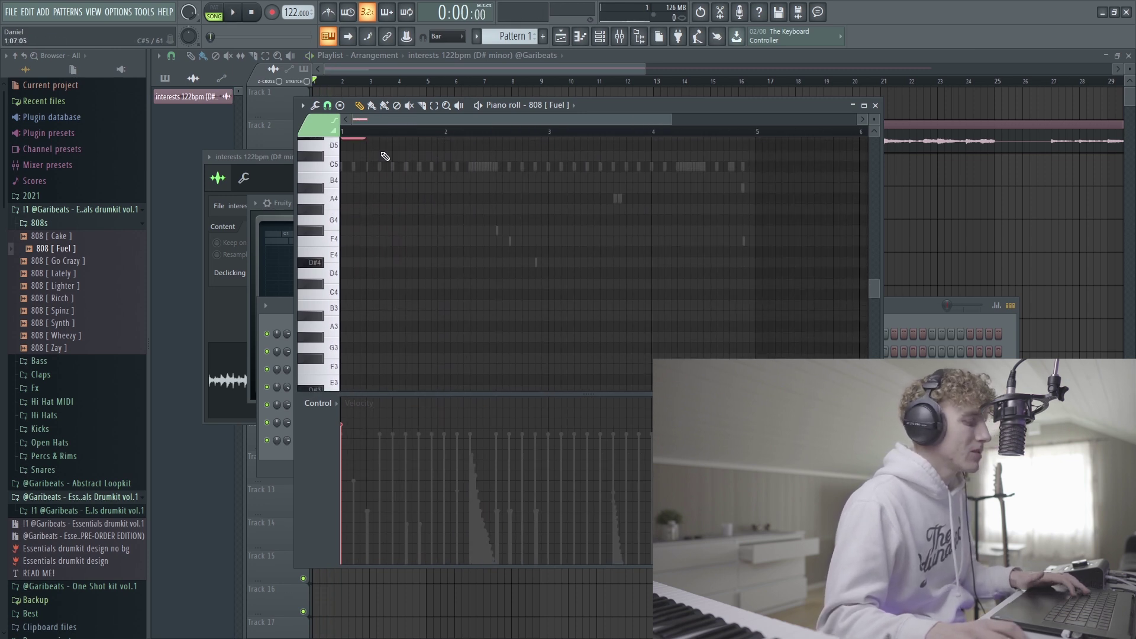
scroll(342, 220, "up", 2)
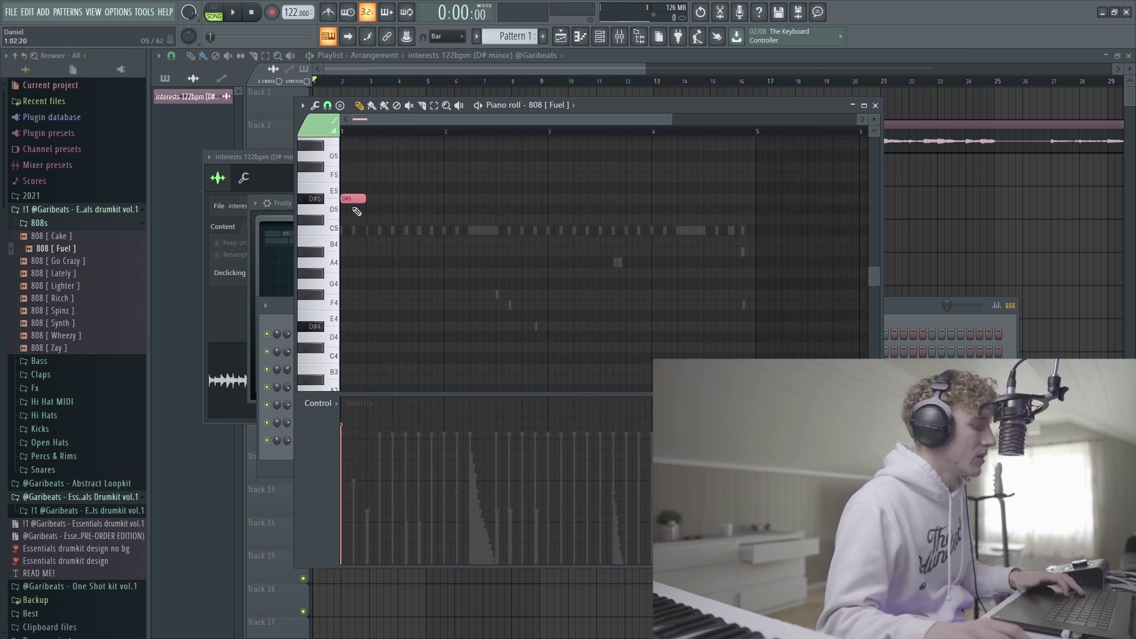
Add a second D#5 note on step 11 of bar 1 for the 808 and shorten it to about a quarter step.
key("space")
left_click_drag(398, 199, 415, 199)
key("space")
scroll(382, 224, "up", 3)
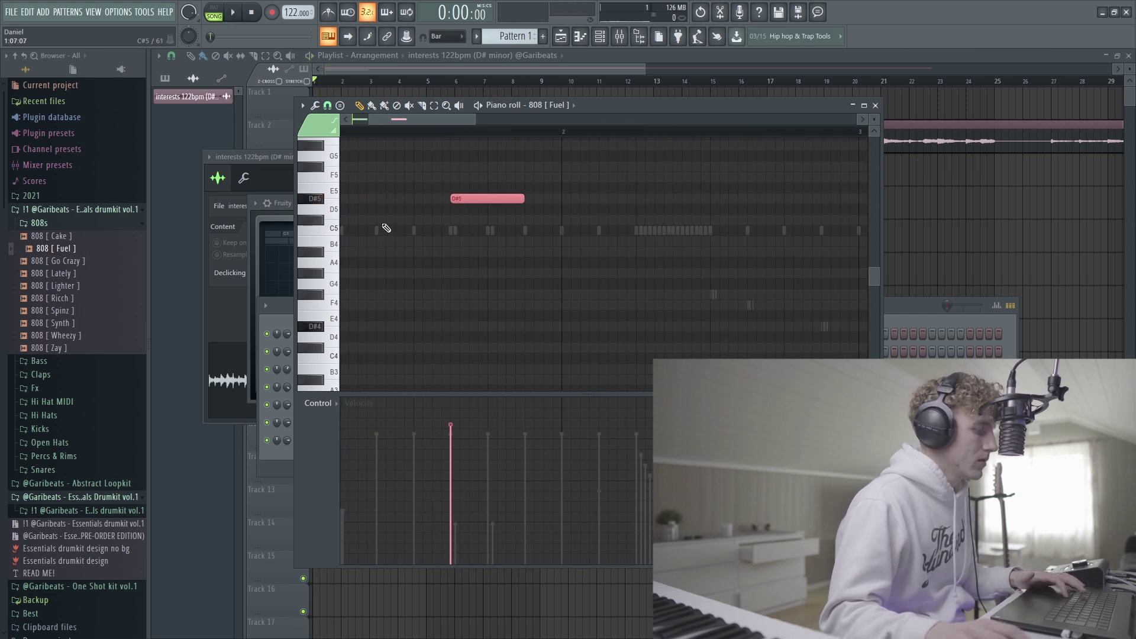
key("space")
left_click_drag(531, 200, 459, 201)
scroll(482, 254, "up", 2)
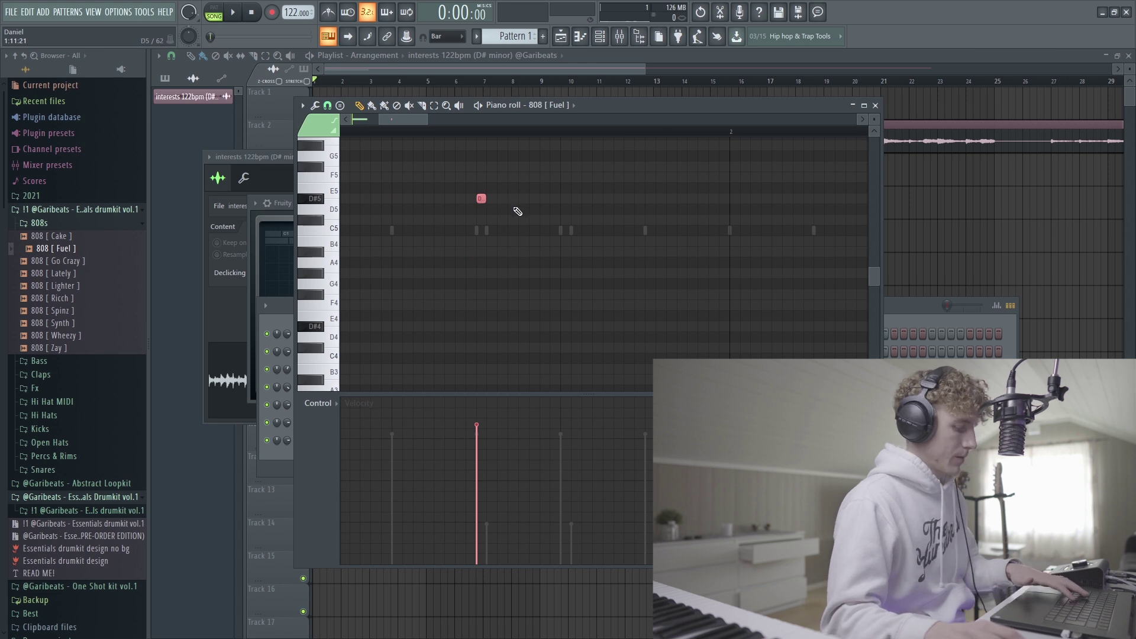
Repeat the short D#5 808 note back to back to form a nine-note roll in bar 1.
key("ctrl+b")
key("ctrl+b")
key("ctrl+b")
key("ctrl+b")
key("ctrl+b")
scroll(535, 208, "down", 2)
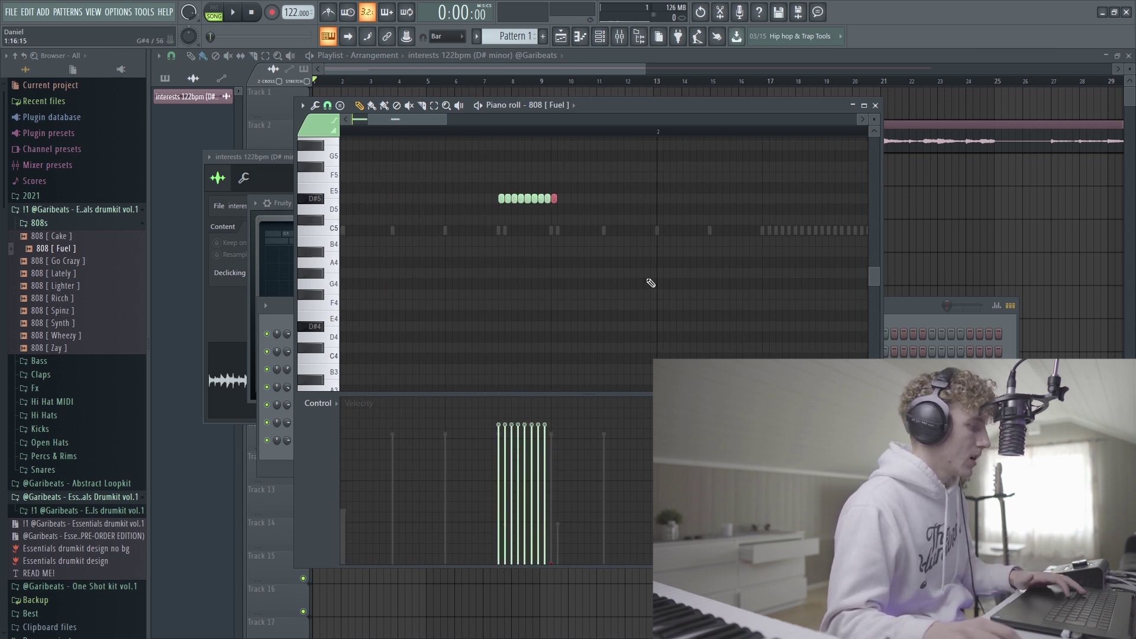
Set the 808 [ Fuel ] channel to cut itself, with Cut 1 and By 1, and return to its piano roll.
key("ctrl+a")
key("F6")
left_click(355, 442)
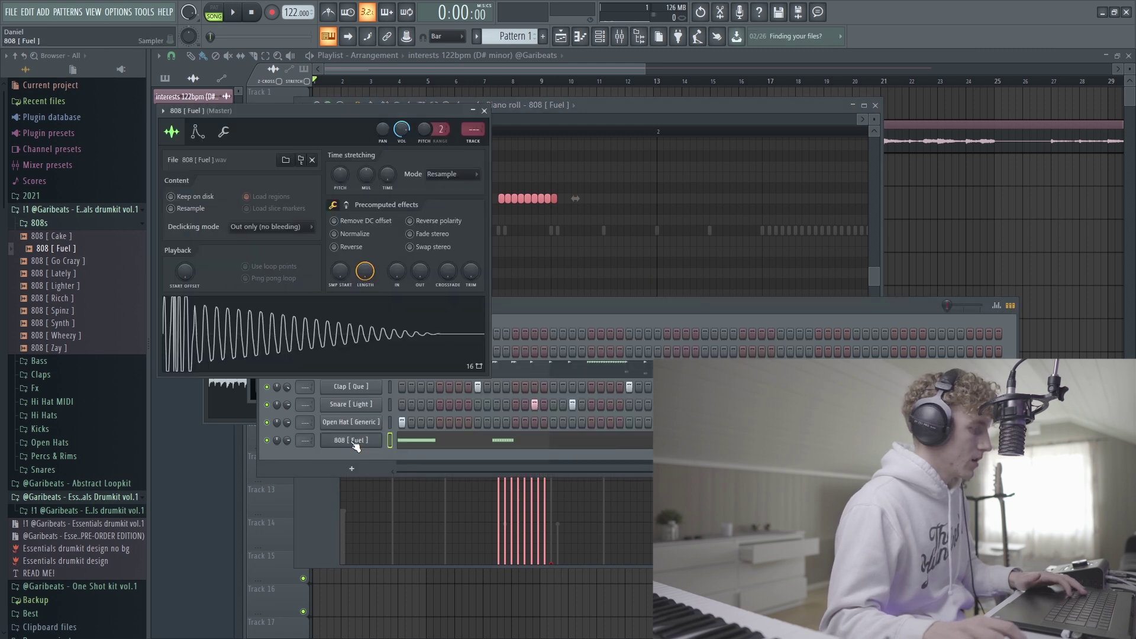
left_click(224, 133)
left_click(755, 188)
key("space")
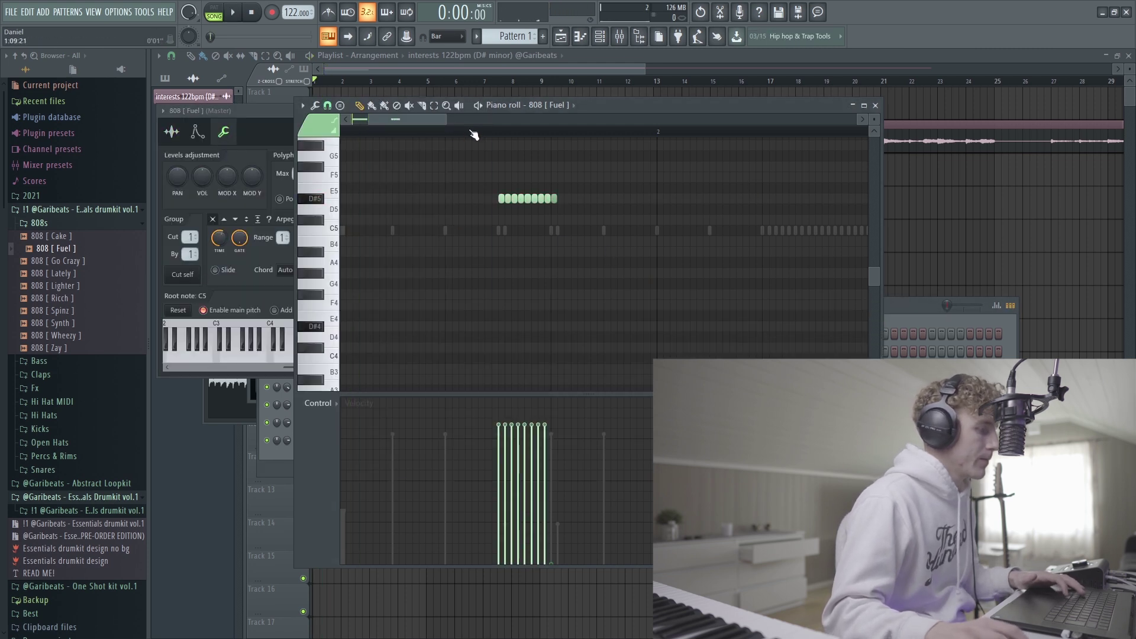
Ramp the velocities of the D#5 808 roll's first eight notes upward from low to medium and play the result.
left_click_drag(469, 184, 551, 221)
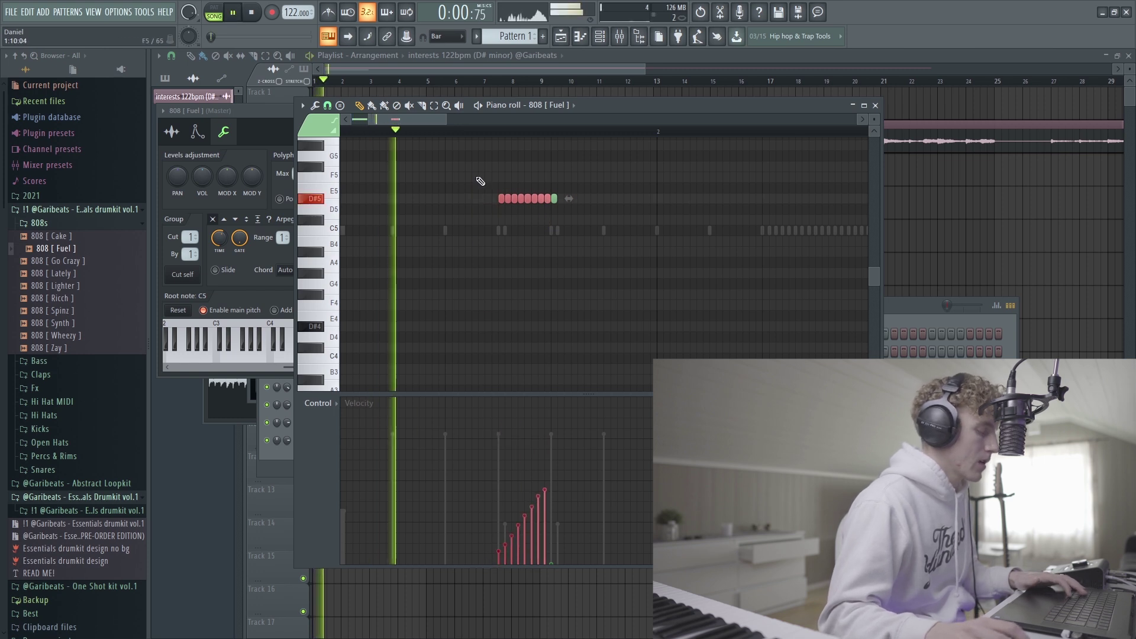
scroll(471, 197, "down", 4)
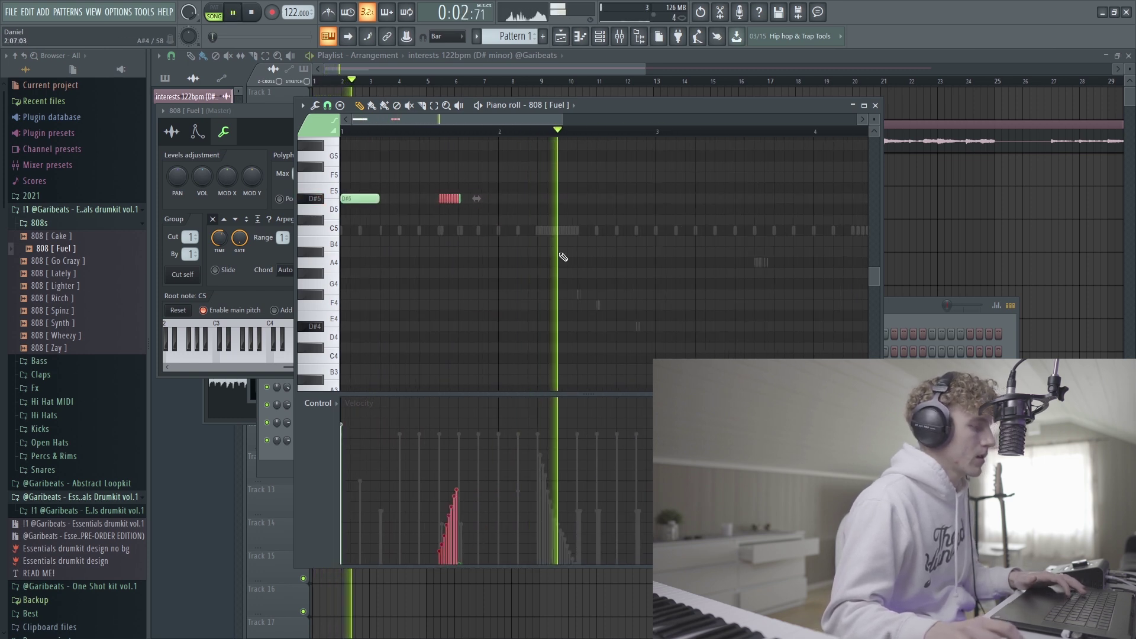
key("space")
key("space")
Duplicate the two-step D#5 808 note on step 11 of bar 2 to step 15 and play it.
scroll(438, 213, "up", 3)
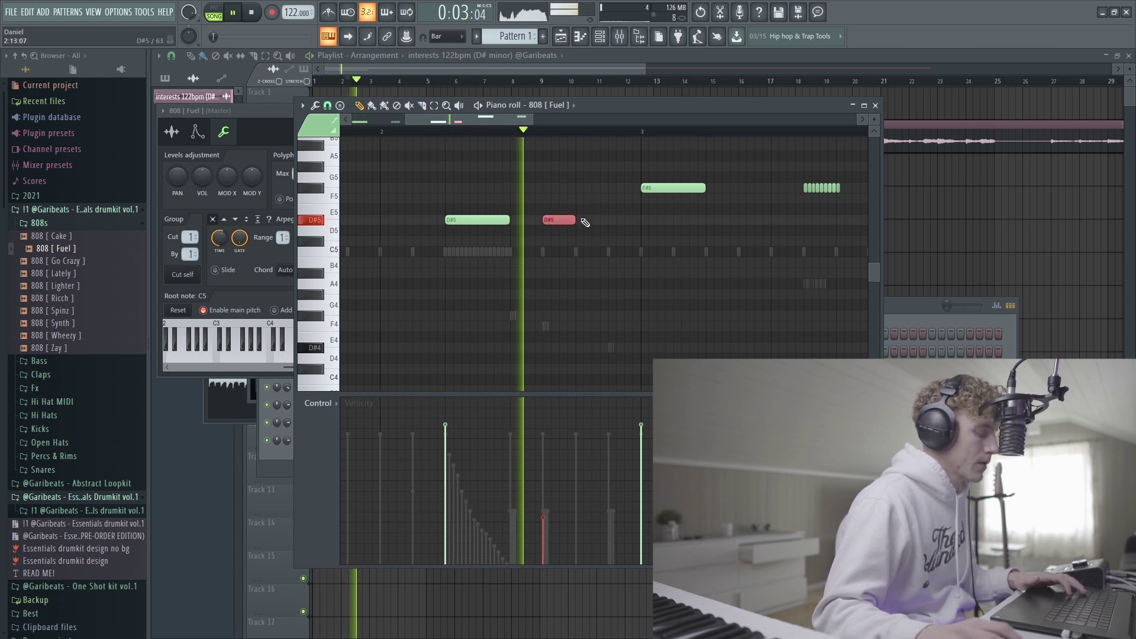
key("space")
key("ctrl+b")
key("space")
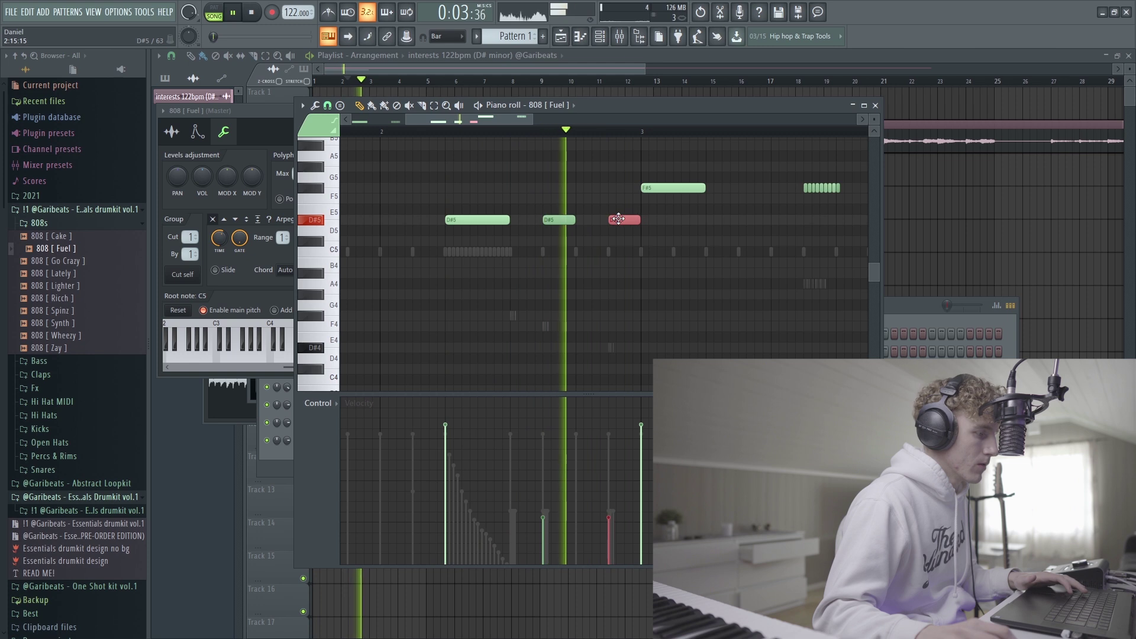
key("space")
key("space")
Move the two short D#5 808 notes in bar 2 to steps 9 and 13, playing the pattern to check the timing.
key("shift+Left")
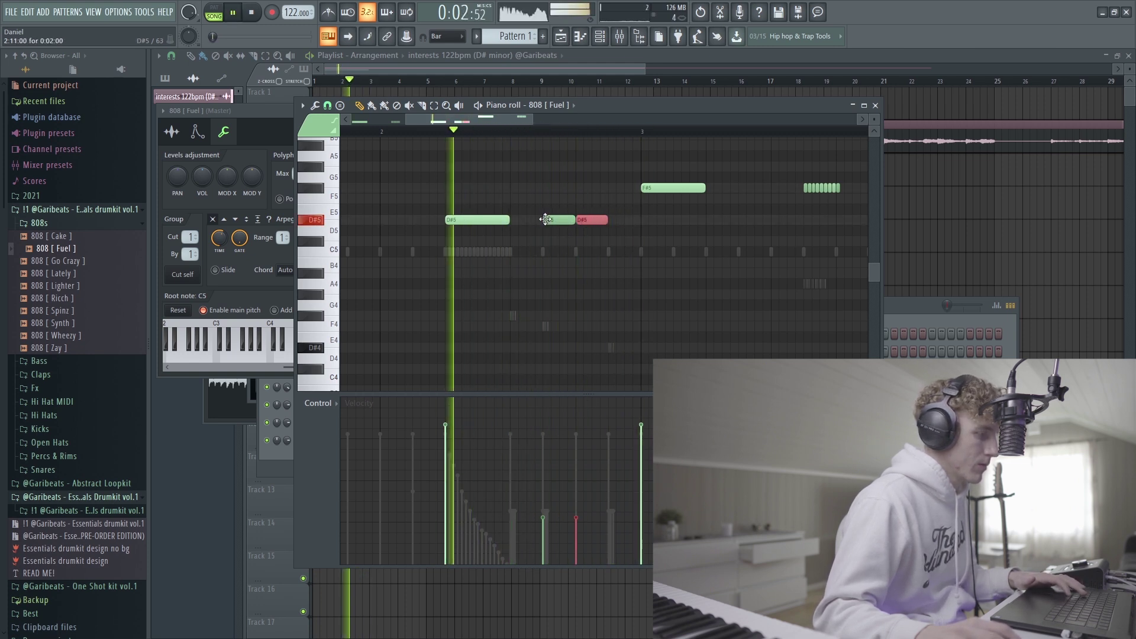
mouse_move(586, 220)
left_mouse_down()
mouse_move(518, 221)
mouse_move(616, 213)
mouse_move(590, 219)
left_mouse_up()
key("space")
key("space")
key("space")
key("space")
Raise the velocity of the D#5 808 note on step 13 of bar 2 and play it.
key("space")
key("ctrl+z")
key("space")
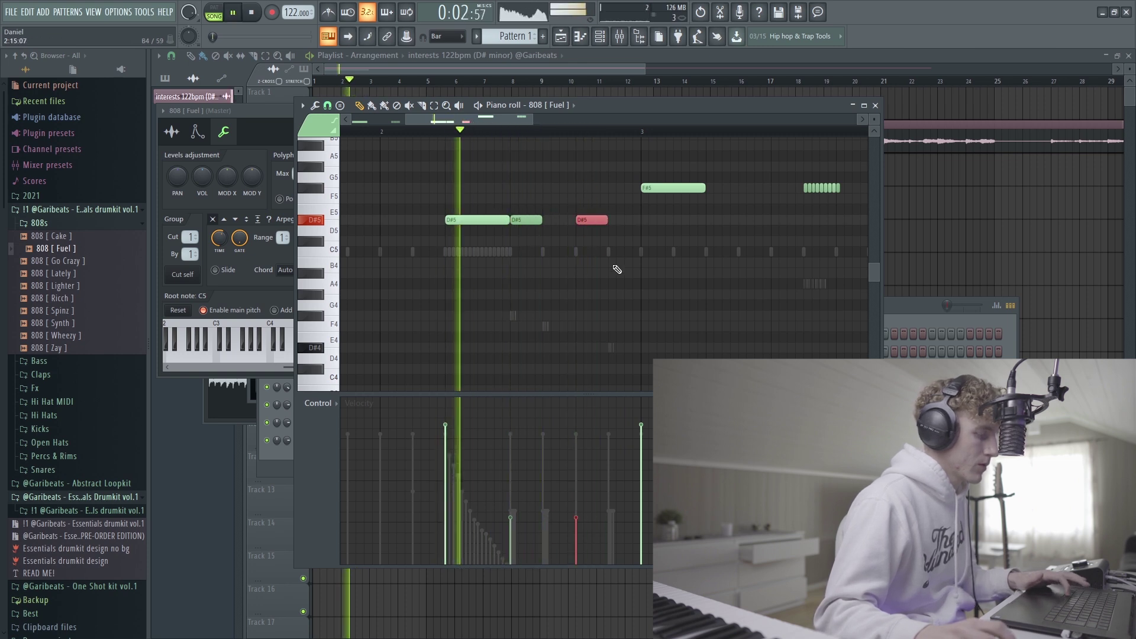
key("space")
scroll(611, 274, "up", 3)
Move the two-step D#5 808 note on step 13 of bar 2 to step 11 and play the pattern.
key("space")
scroll(608, 269, "down", 6)
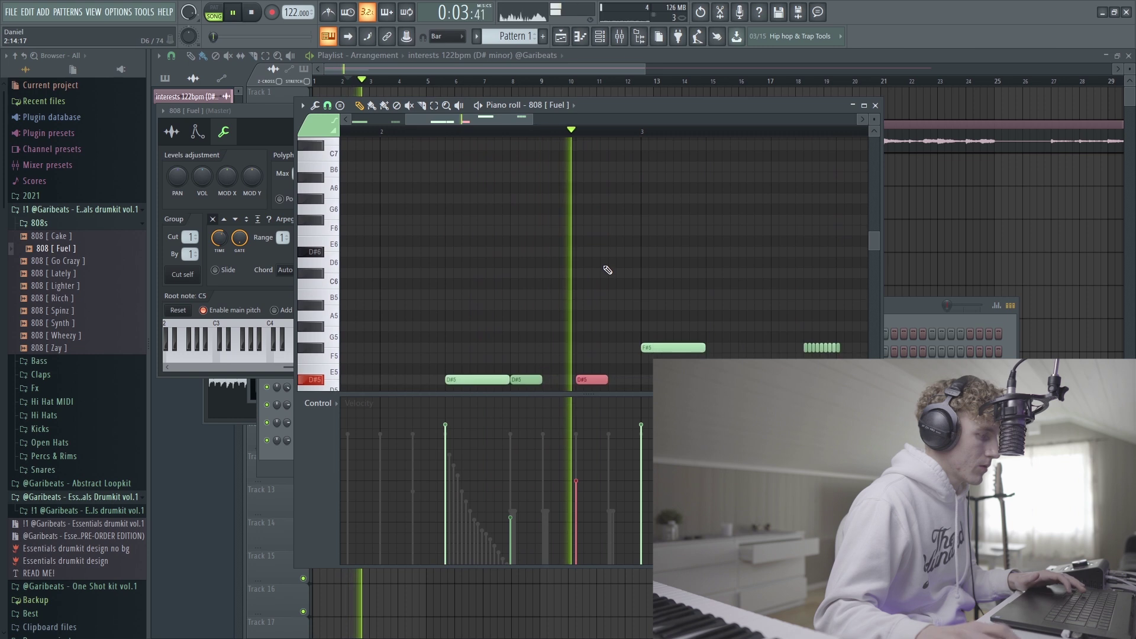
key("space")
key("space")
scroll(605, 255, "up", 3)
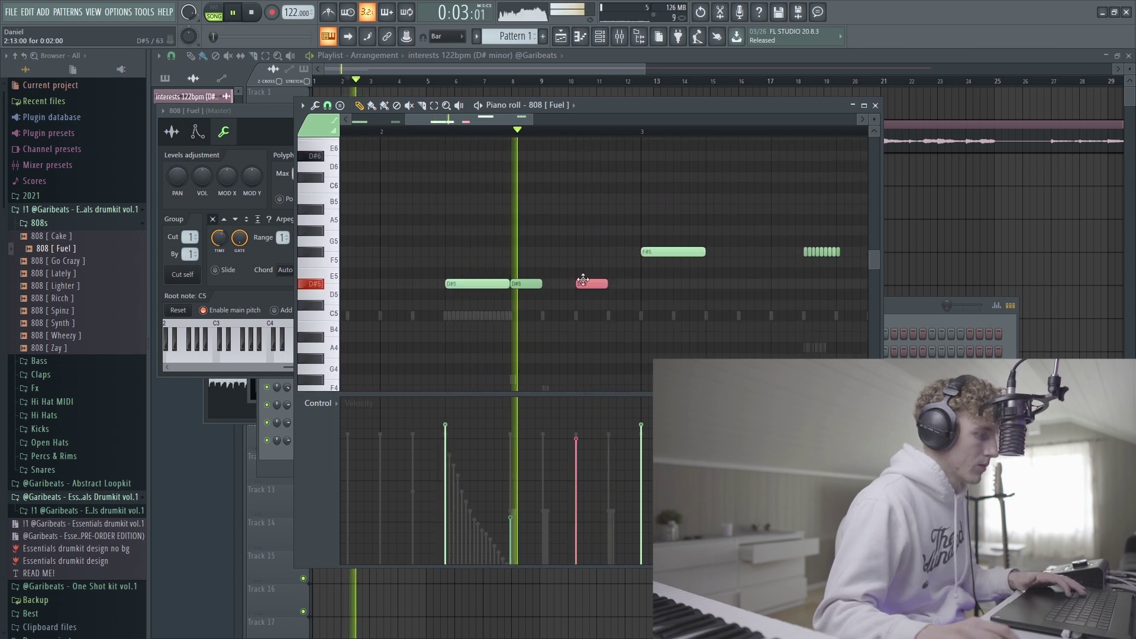
left_click_drag(614, 283, 553, 285)
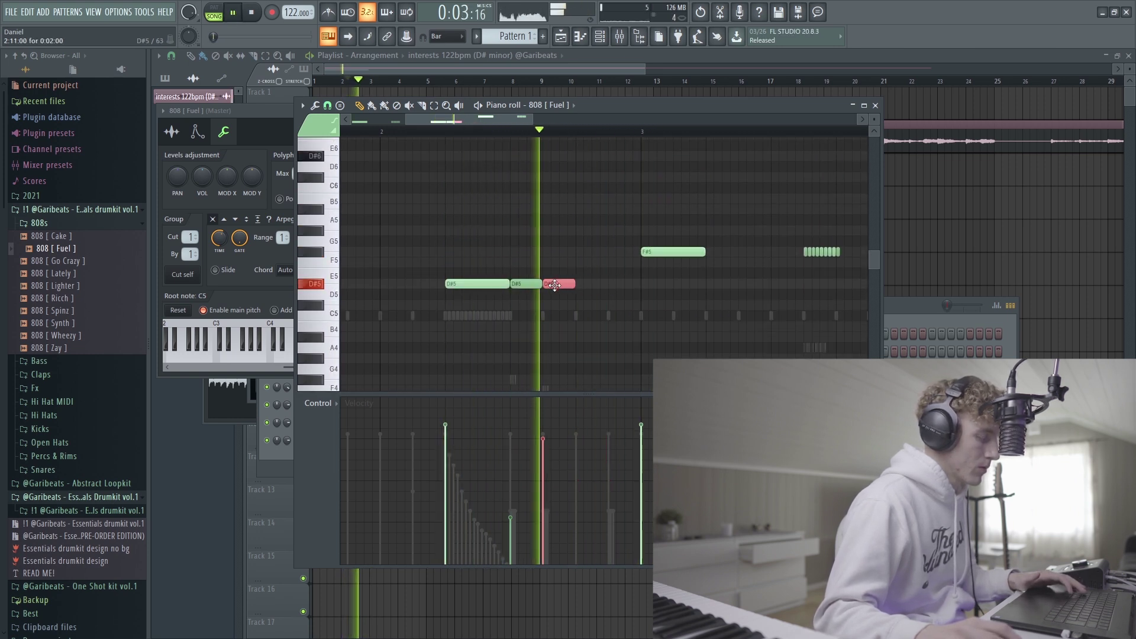
key("space")
scroll(575, 286, "down", 2)
key("space")
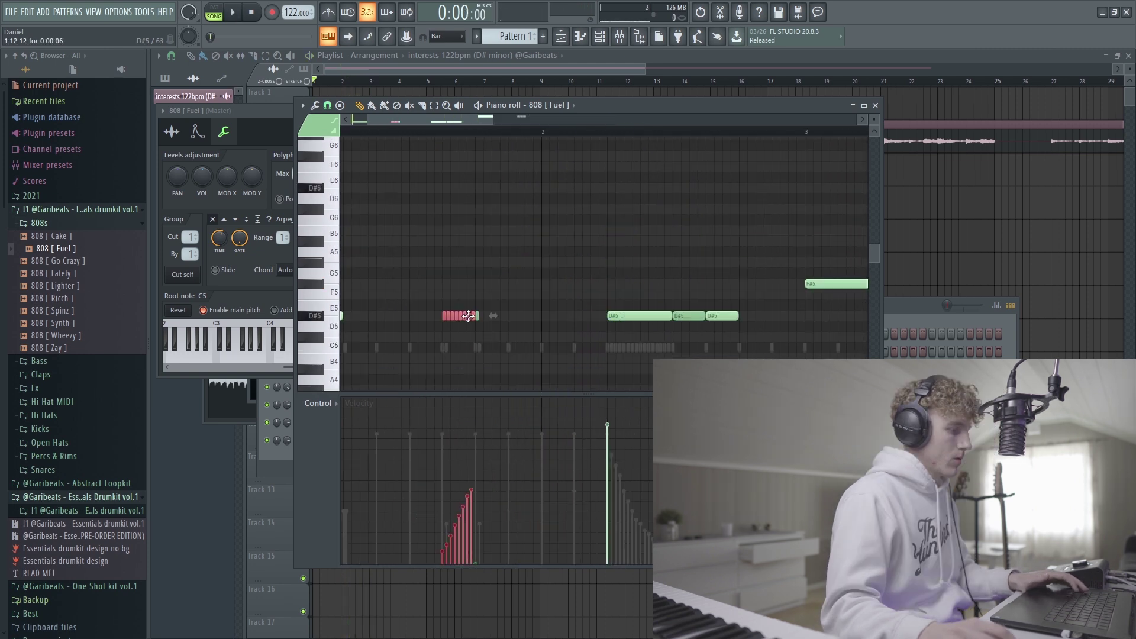
Ramp the velocities of the whole D#5 808 roll in bar 1 in one continuous rise from low to medium and play the pattern.
left_click_drag(470, 319, 428, 321, "shift")
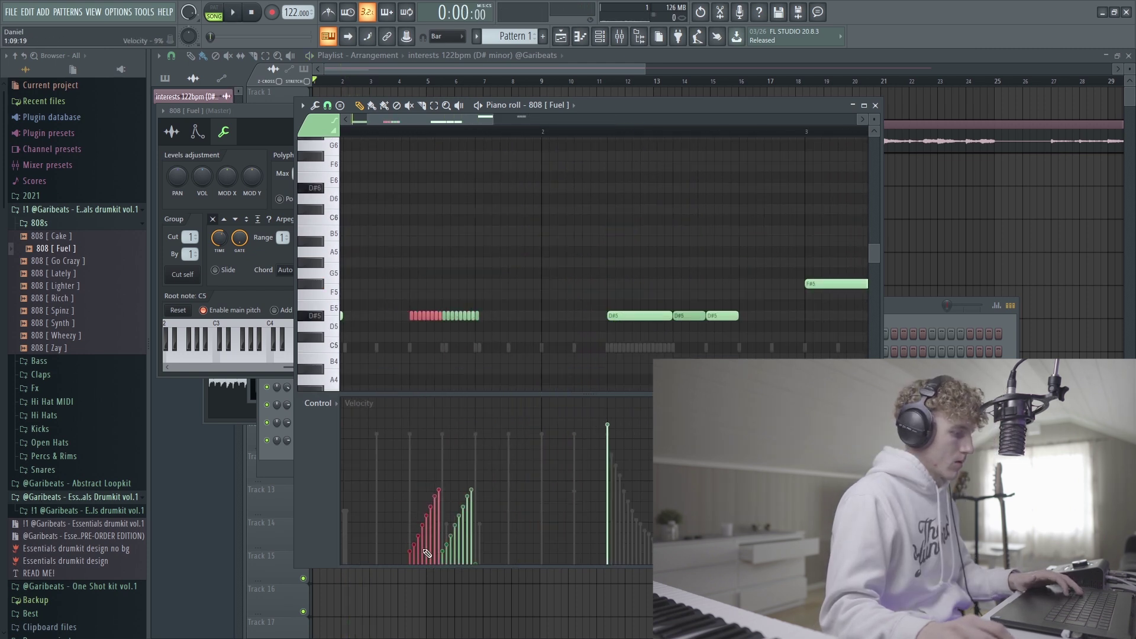
left_click_drag(480, 330, 400, 293)
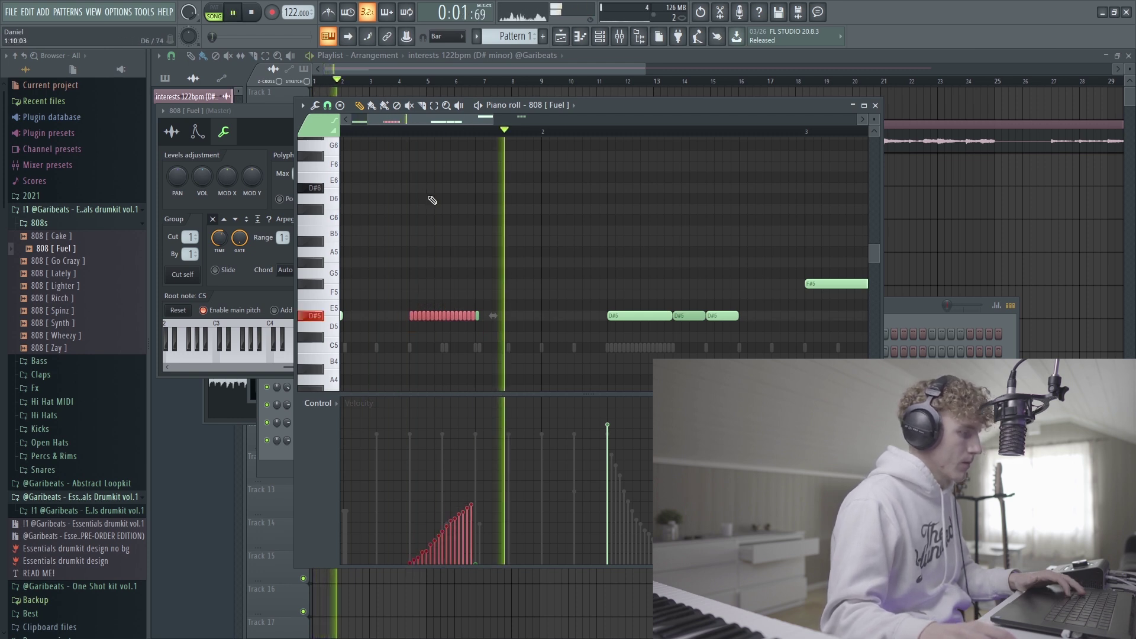
scroll(437, 207, "down", 4)
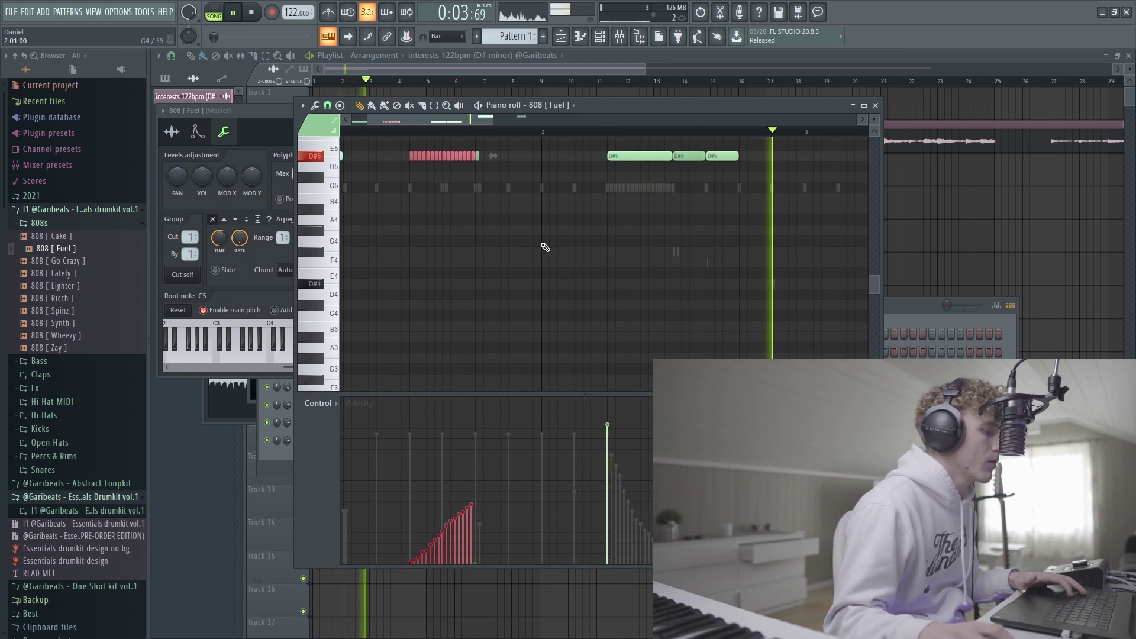
scroll(651, 260, "down", 3)
scroll(695, 266, "up", 4)
scroll(651, 261, "down", 5)
key("space")
scroll(601, 254, "up", 4)
key("space")
left_click(497, 132)
scroll(611, 231, "down", 4)
scroll(642, 296, "up", 1)
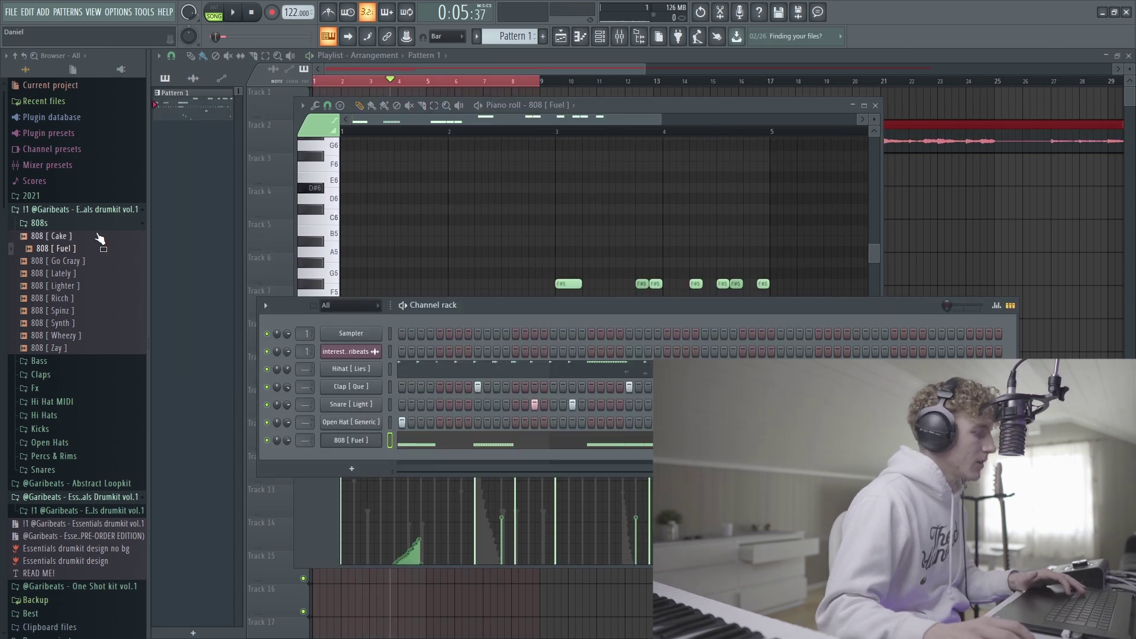
Add an Open Hat [Generic] hit on step 5 of bar 2 while the pattern plays.
left_click(79, 226)
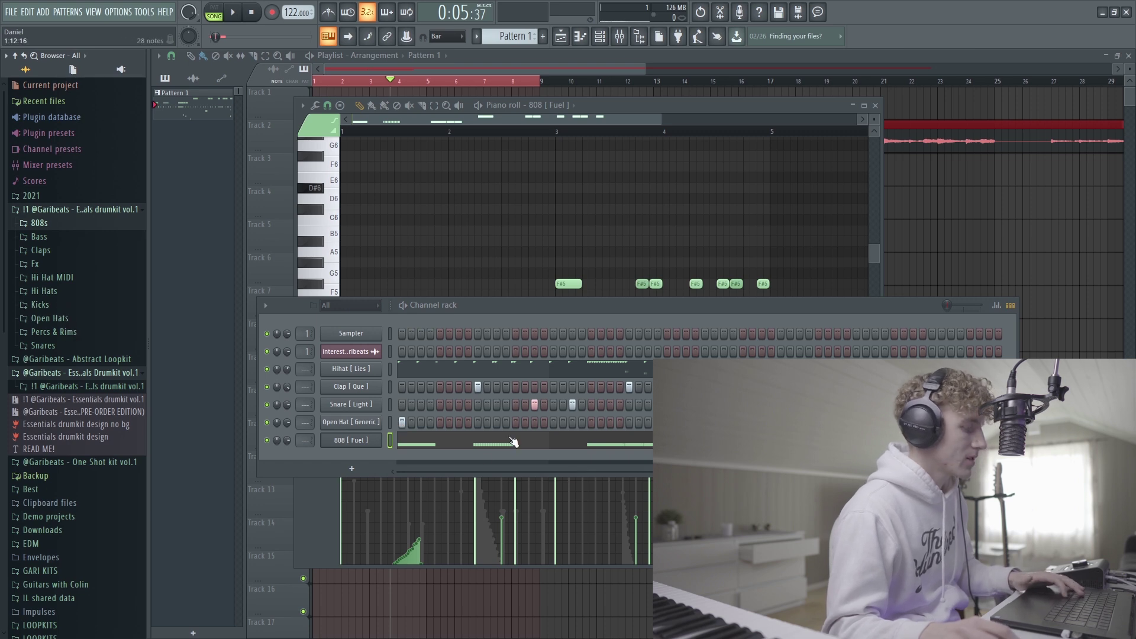
key("space")
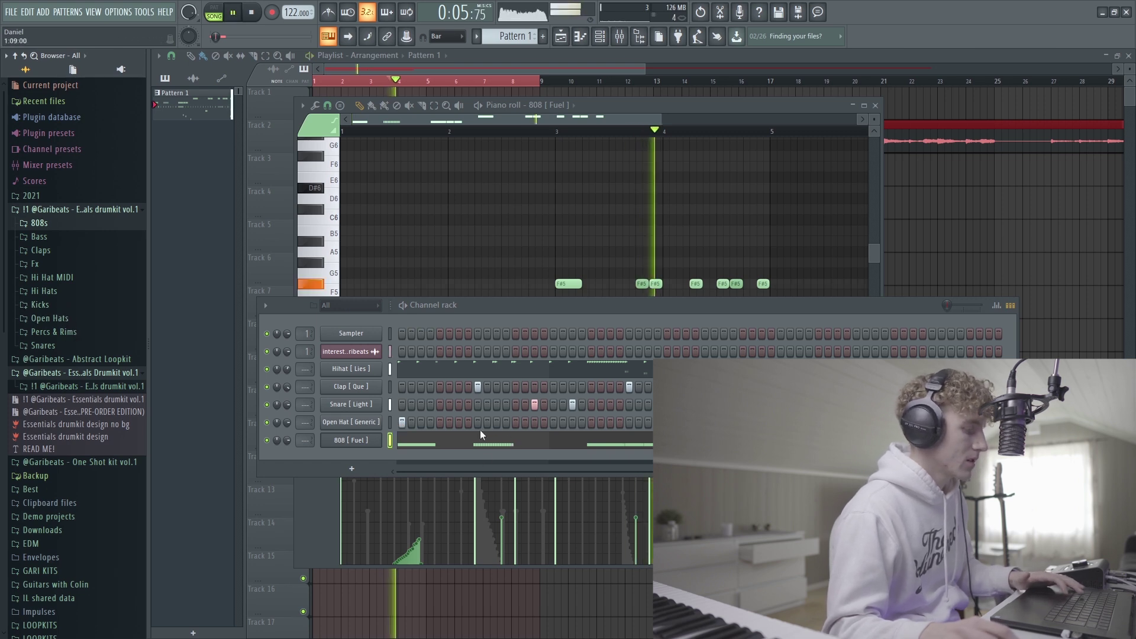
left_click(591, 422)
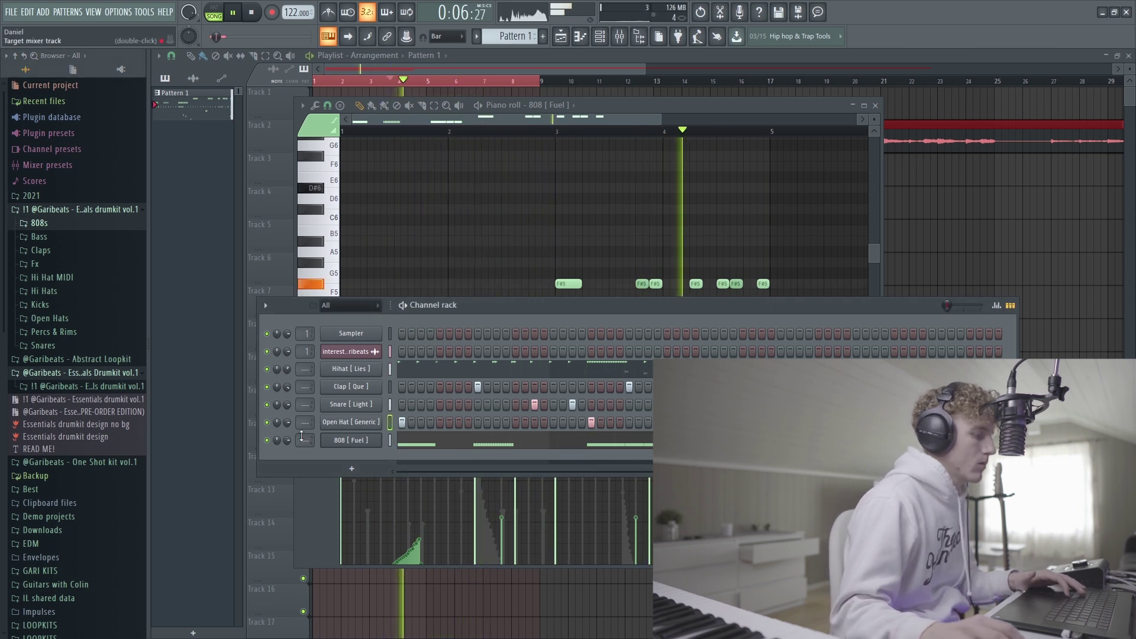
Load Open Hat [Reverse] from the drum kit's Open Hats folder as a new channel and open its volume envelope settings.
left_click(50, 318)
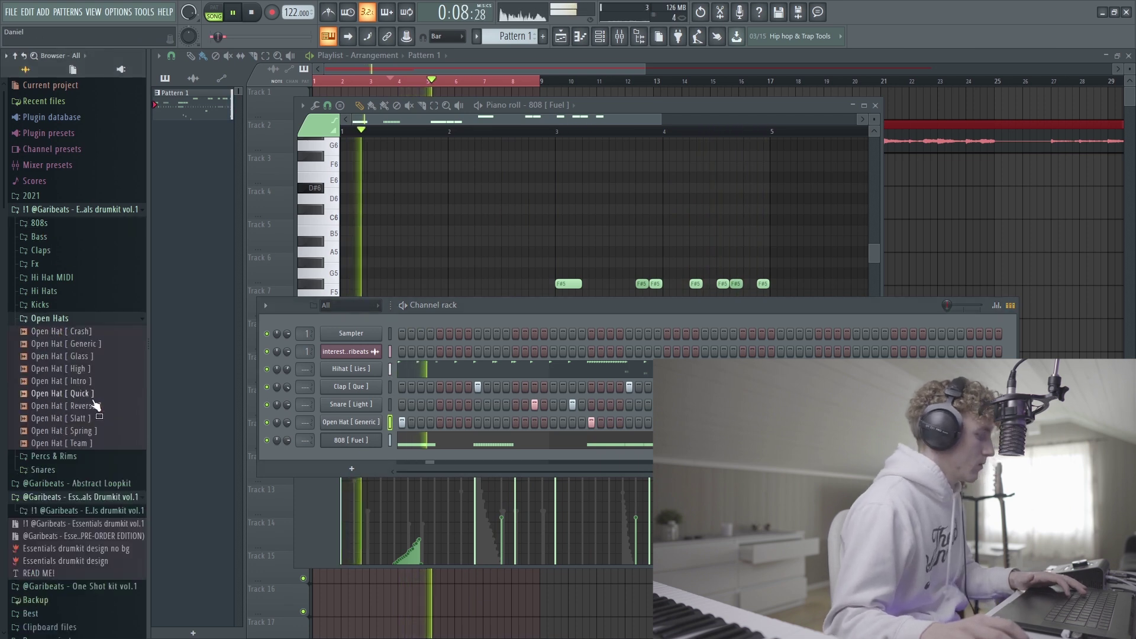
key("space")
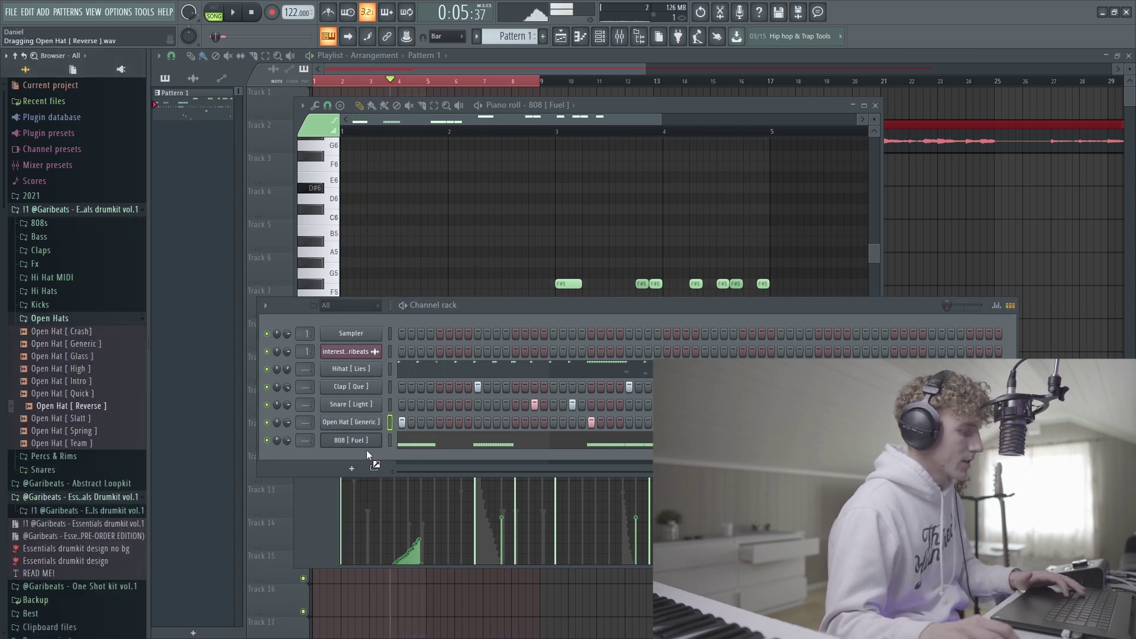
left_click_drag(363, 449, 364, 456)
left_click(213, 147)
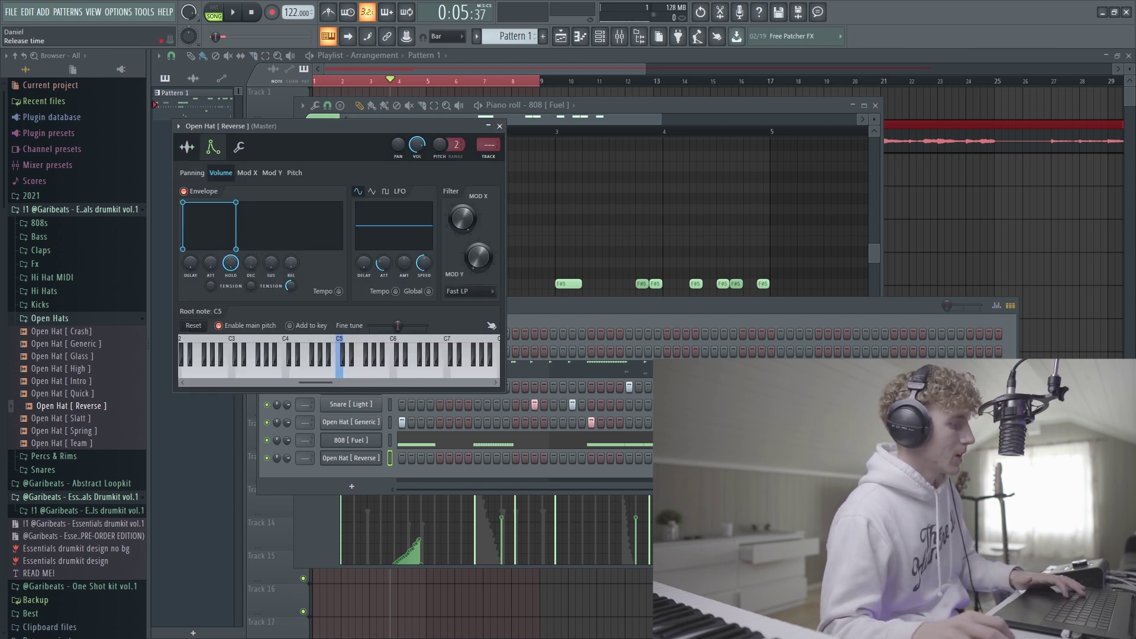
Play the arrangement in the playlist, restarting from bar 2, to hear the drums with the melody.
left_click(610, 324)
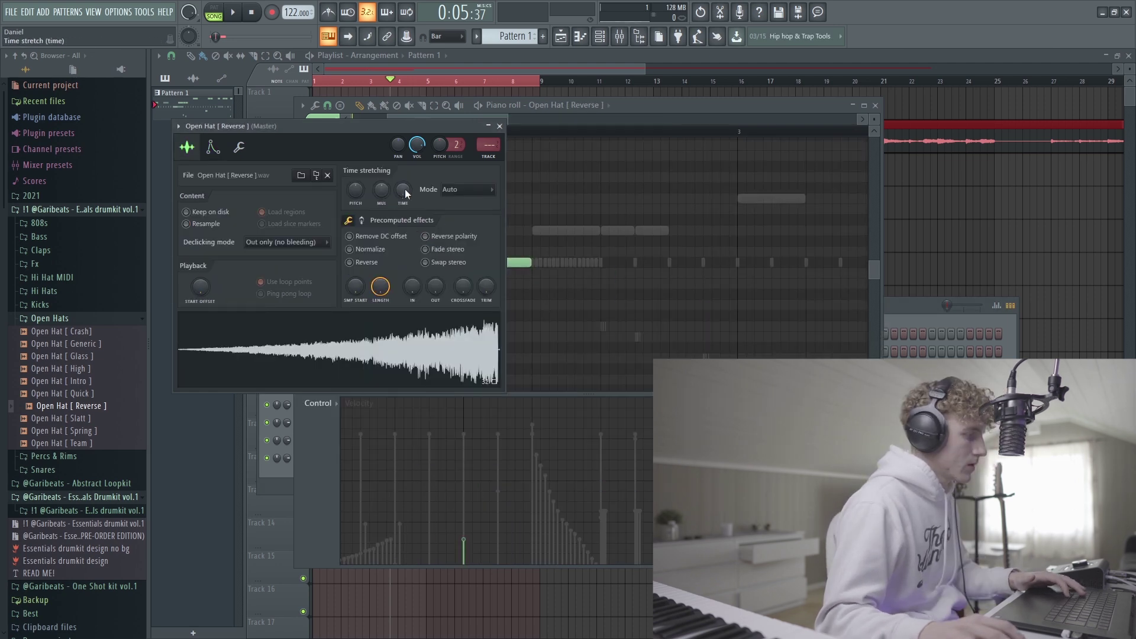
key("space")
right_click(954, 265)
key("space")
key("space")
left_click(341, 81)
scroll(377, 113, "down", 1)
scroll(377, 114, "down", 2)
scroll(263, 163, "up", 3)
key("space")
key("space")
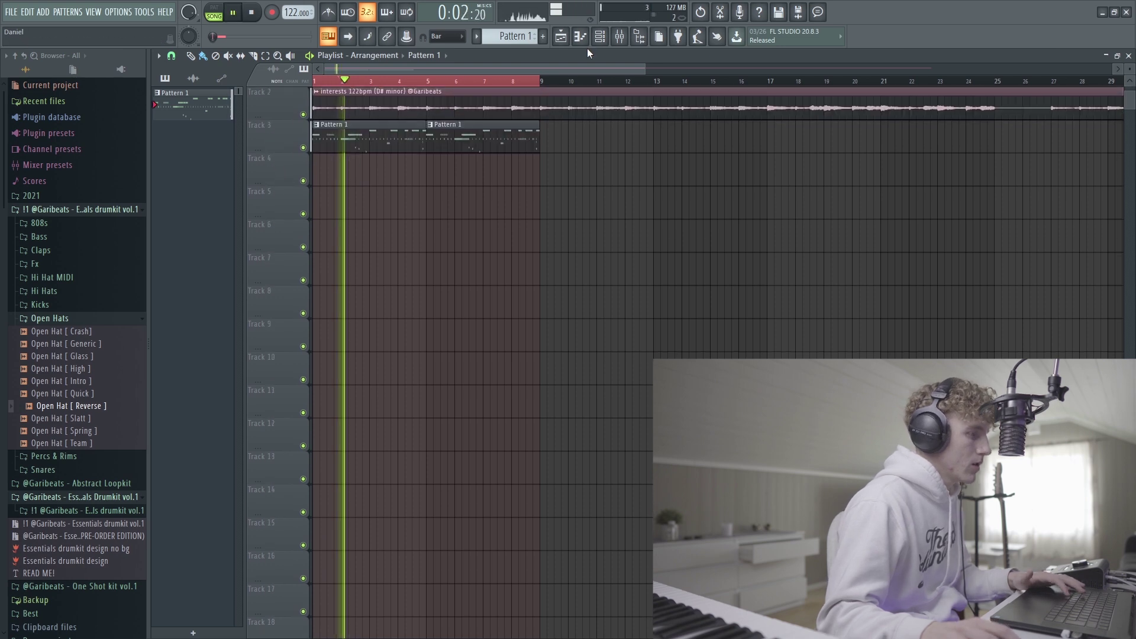
Open the Clap [Que] notes in the piano roll and play the pattern to find a spot for extra claps.
left_click(599, 36)
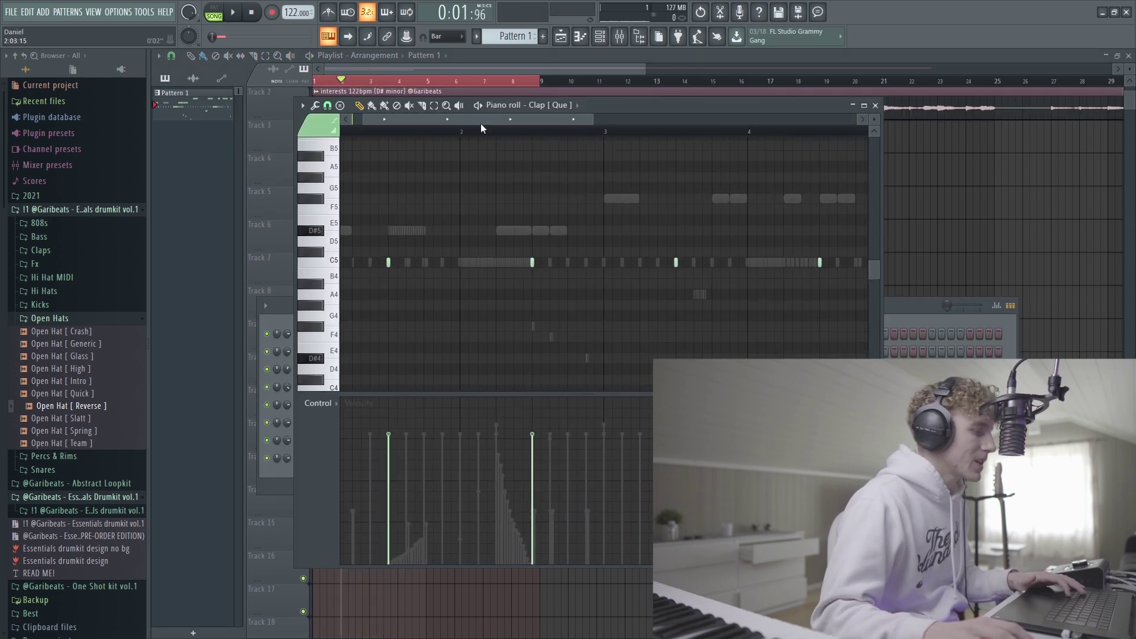
scroll(603, 238, "down", 2)
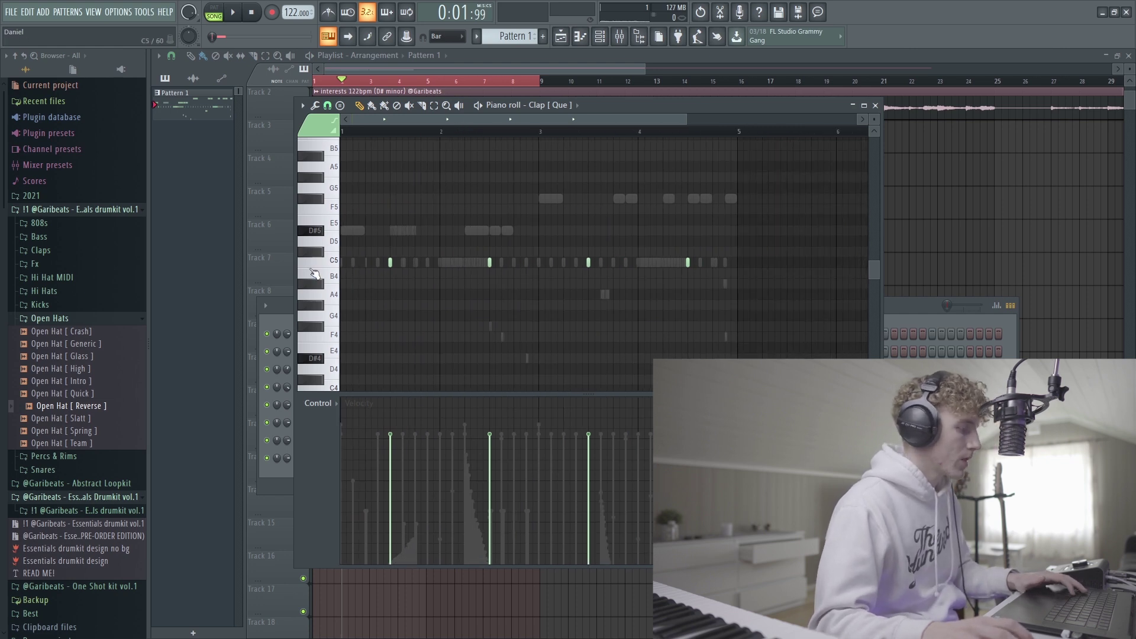
left_click(369, 133)
key("space")
scroll(368, 261, "up", 3)
key("space")
key("space")
Try an extra C5 clap on step 15 of bar 1 and on step 13 at a lower velocity, then remove it.
left_click(521, 263)
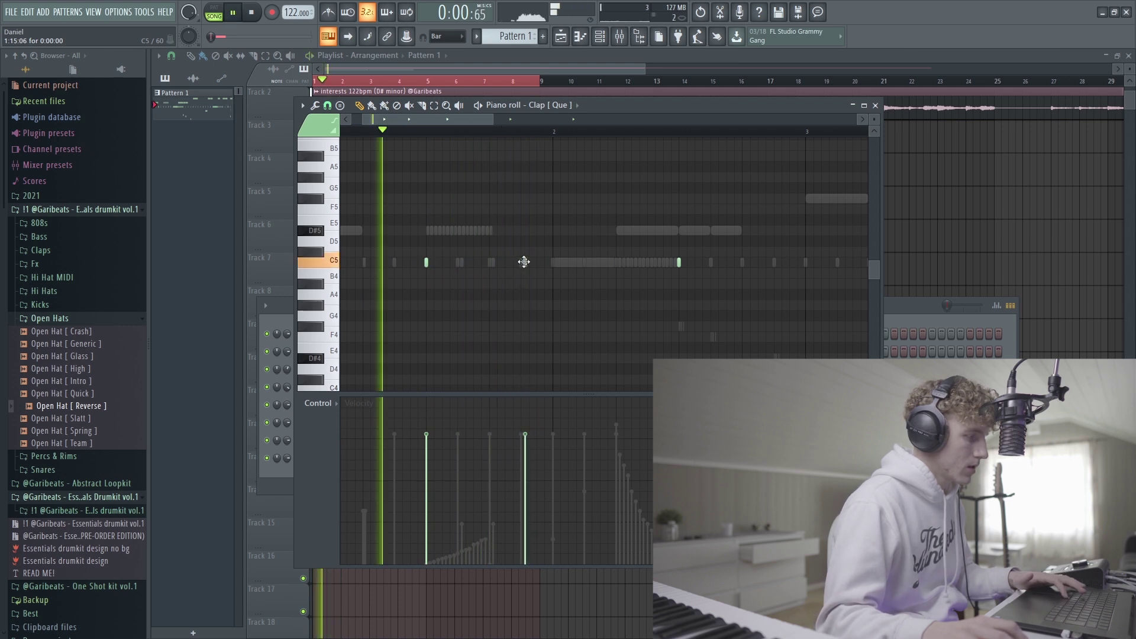
left_click_drag(554, 255, 504, 232)
scroll(534, 284, "down", 5)
left_click_drag(522, 262, 490, 263)
left_click(521, 284)
right_click(521, 283)
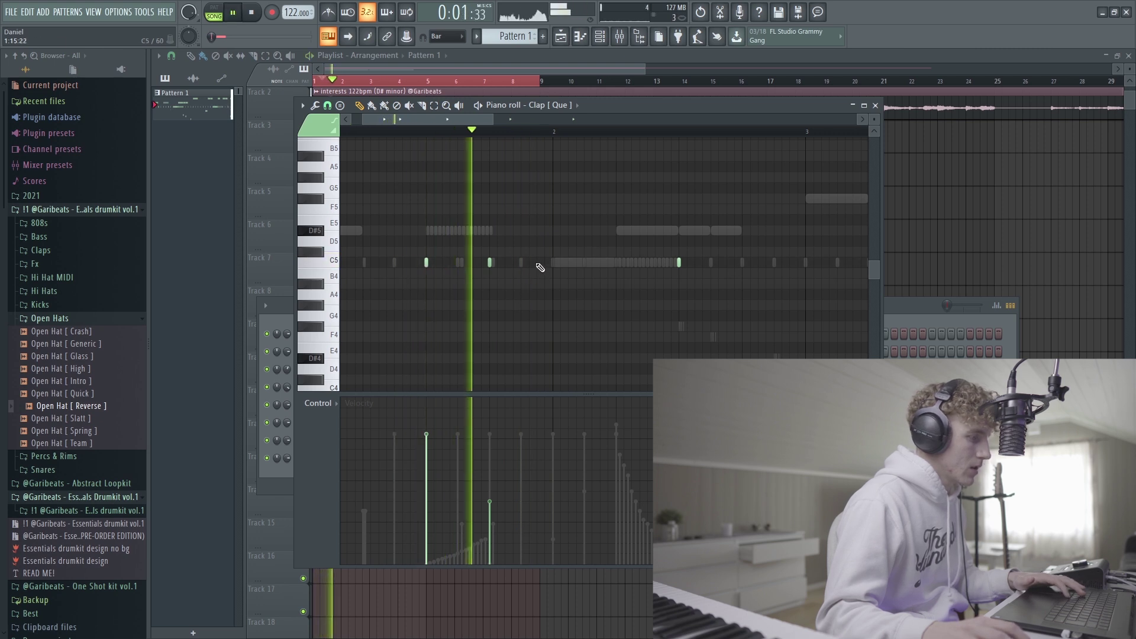
key("space")
right_click(490, 264)
key("space")
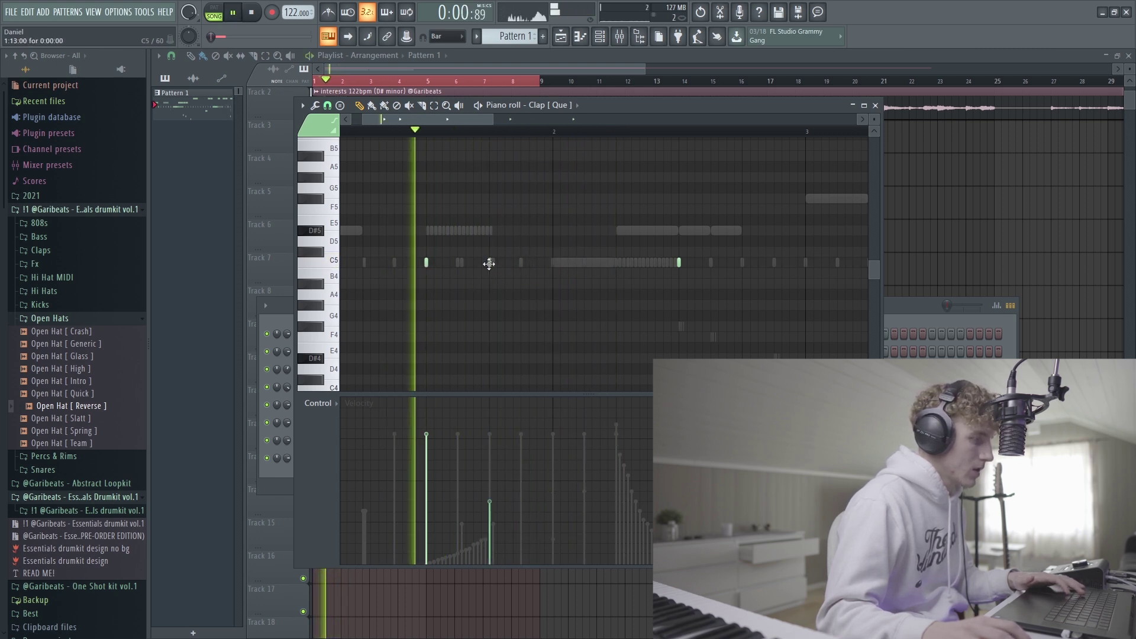
Add a C5 clap on step 16 of bar 1 and lower its velocity.
left_click(537, 263)
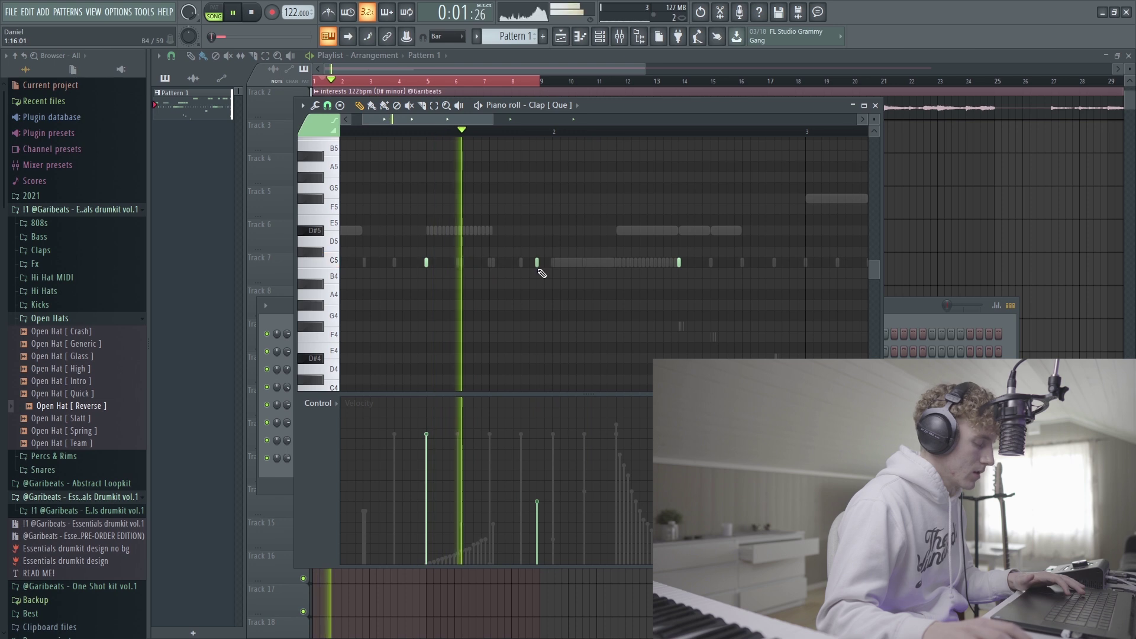
key("space")
key("space")
left_click_drag(582, 284, 511, 256)
scroll(510, 264, "down", 4)
key("space")
Play the pattern from the start to check how the quiet clap at the end of bar 1 sounds.
left_click(347, 138)
left_click_drag(346, 138, 341, 167)
right_click(342, 167)
key("space")
scroll(450, 192, "down", 3)
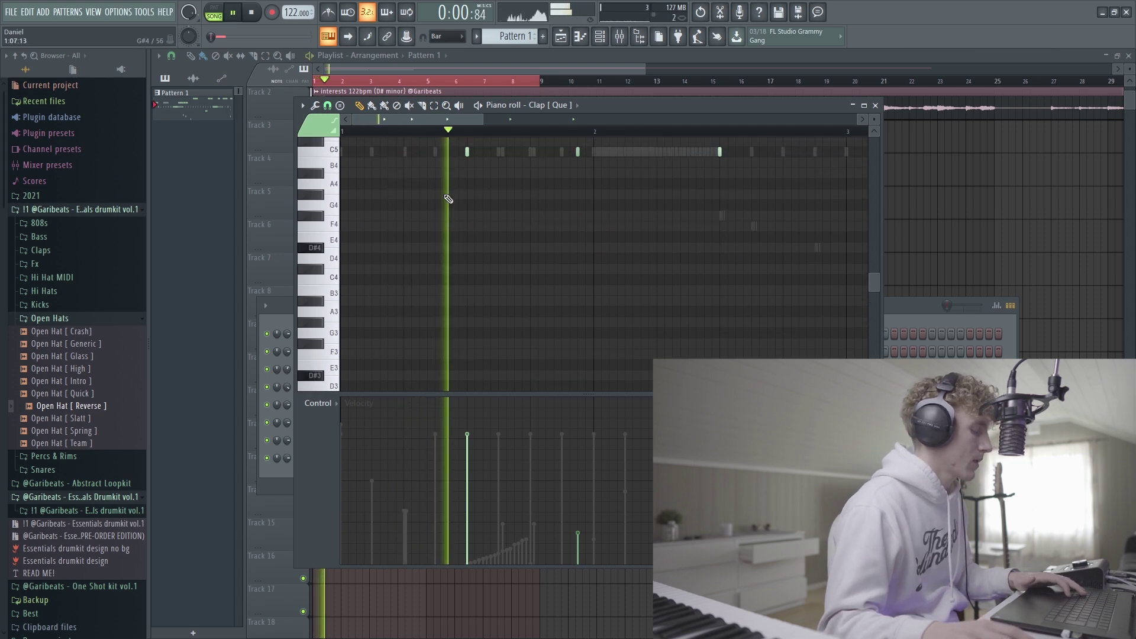
key("space")
key("space")
scroll(583, 266, "down", 2)
scroll(593, 290, "up", 3)
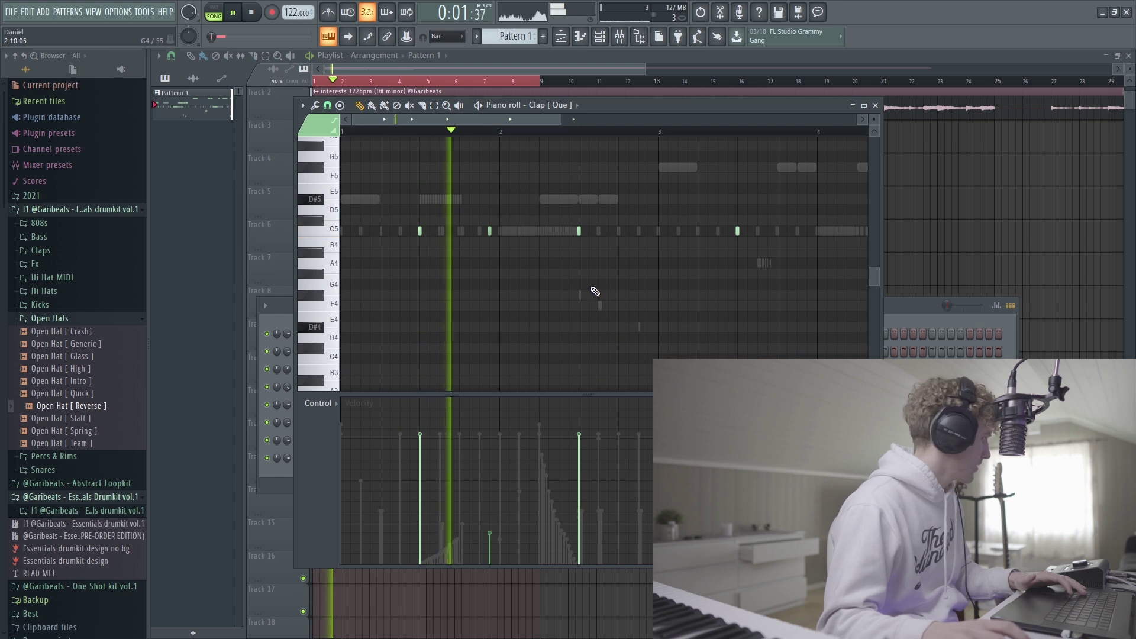
scroll(615, 302, "up", 3)
scroll(651, 312, "down", 4)
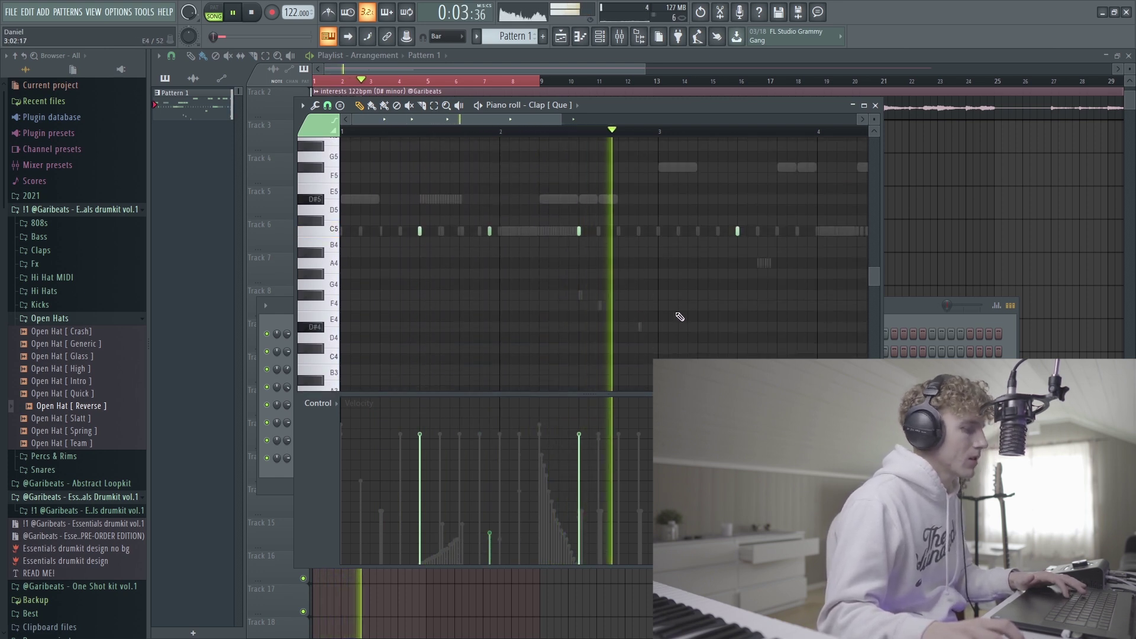
Add a medium-velocity C5 clap on step 13 and a low-velocity A#4 clap on step 15 of bar 2.
key("space")
scroll(654, 284, "up", 2)
left_click(586, 232)
left_click(624, 265)
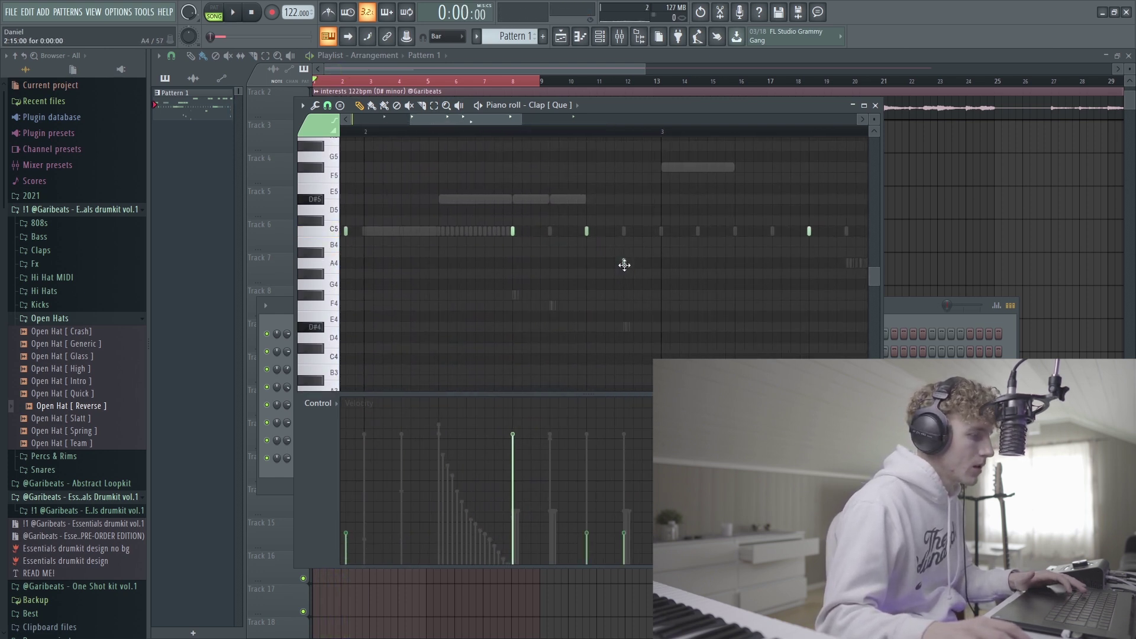
left_click_drag(624, 264, 579, 195)
left_click(586, 482)
Play the full pattern with the two new bar 2 claps and clear the note selection.
key("space")
scroll(507, 304, "down", 4)
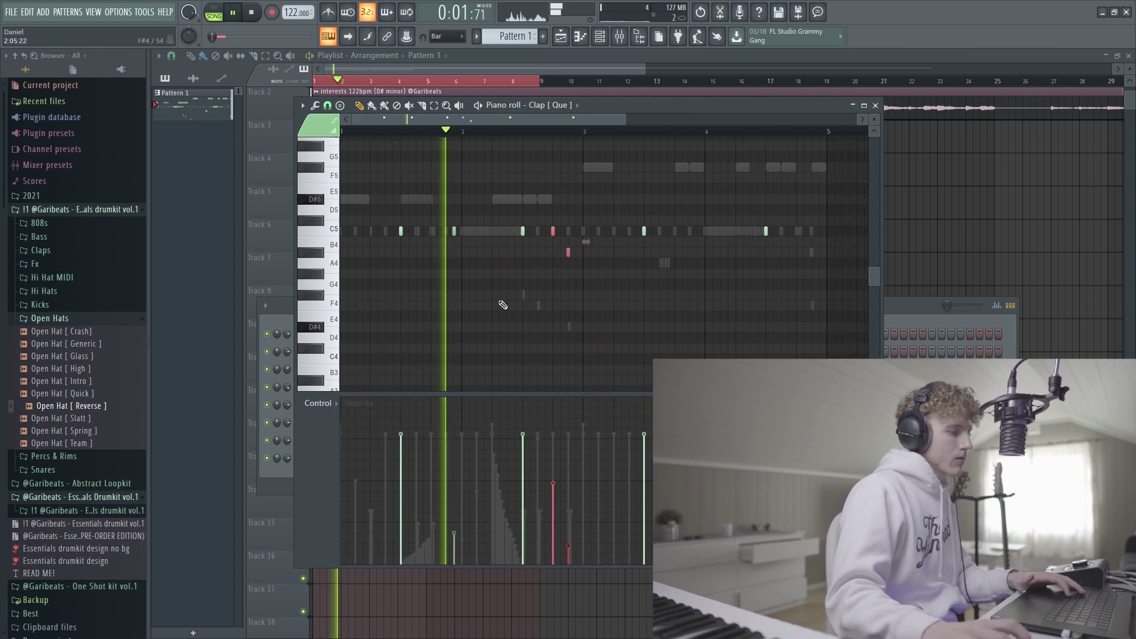
scroll(497, 308, "down", 5)
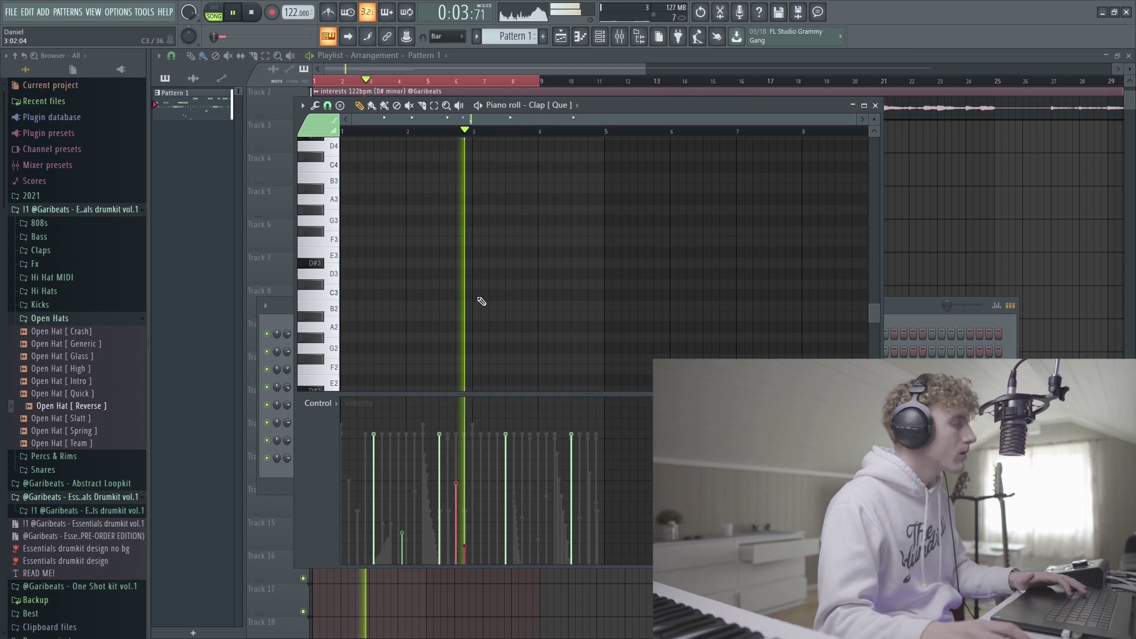
scroll(447, 296, "up", 4)
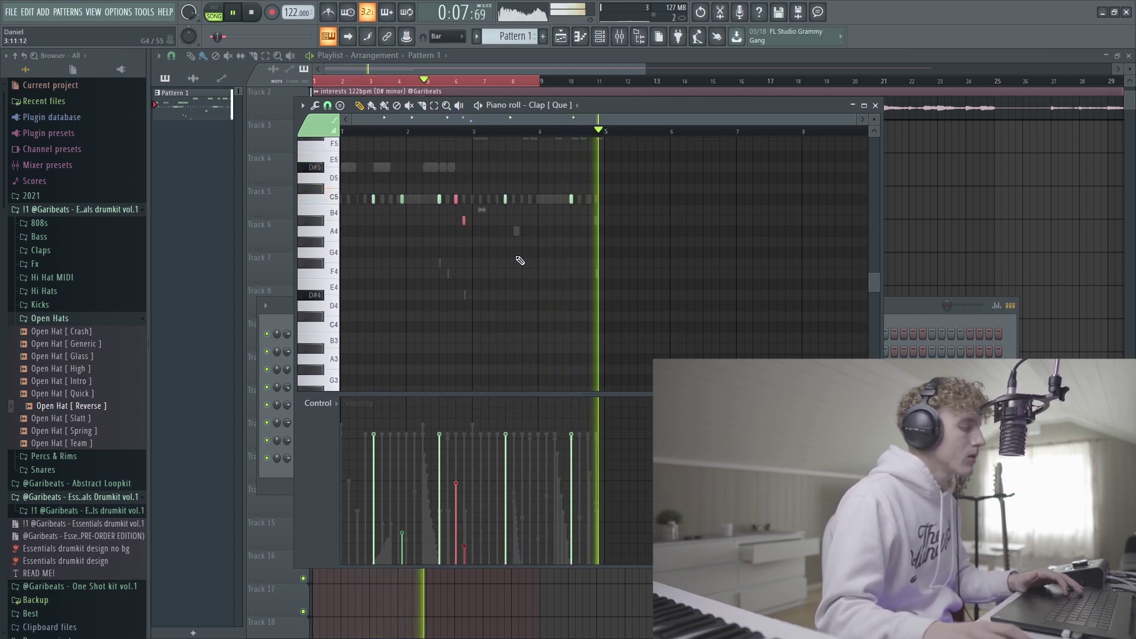
scroll(521, 278, "up", 4)
scroll(450, 302, "down", 3)
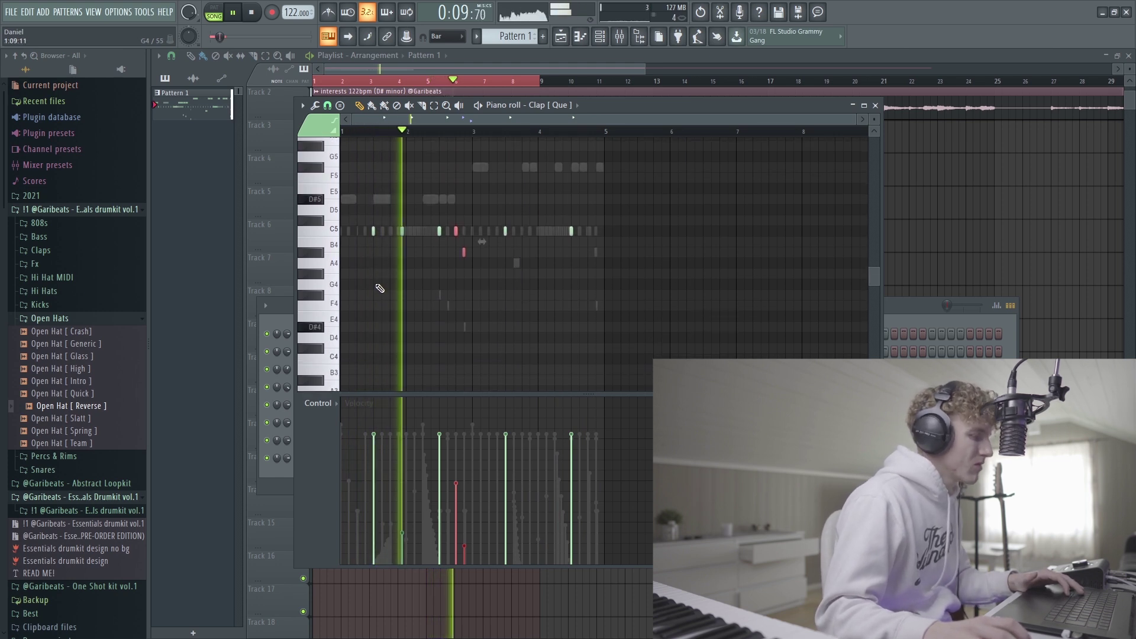
scroll(377, 270, "up", 3)
left_click(364, 132)
scroll(433, 296, "down", 6)
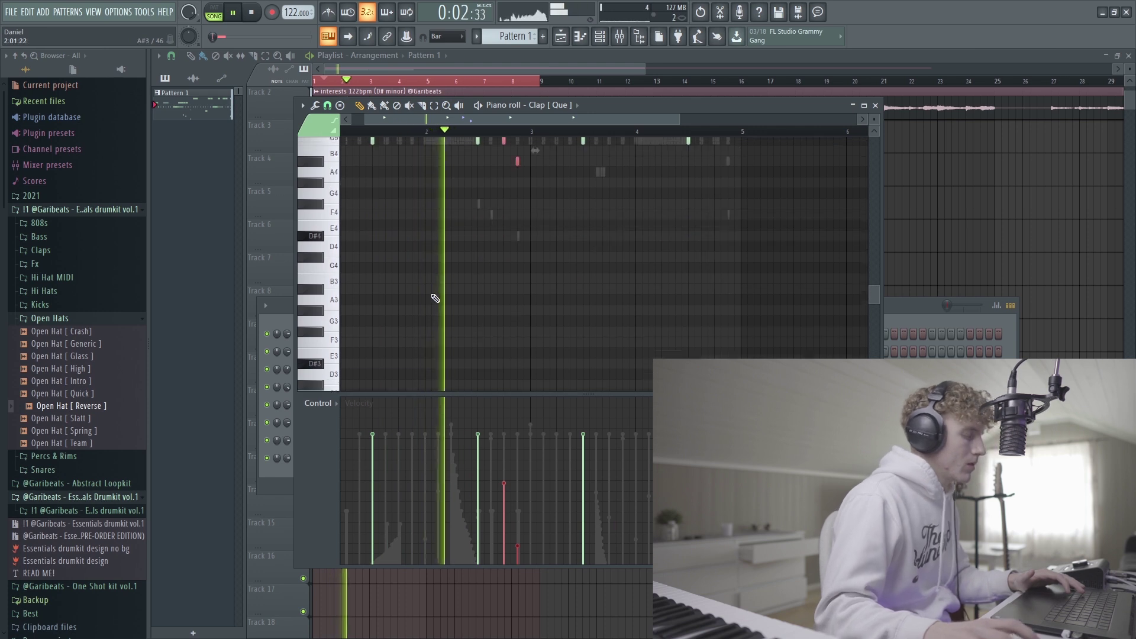
scroll(436, 284, "up", 6)
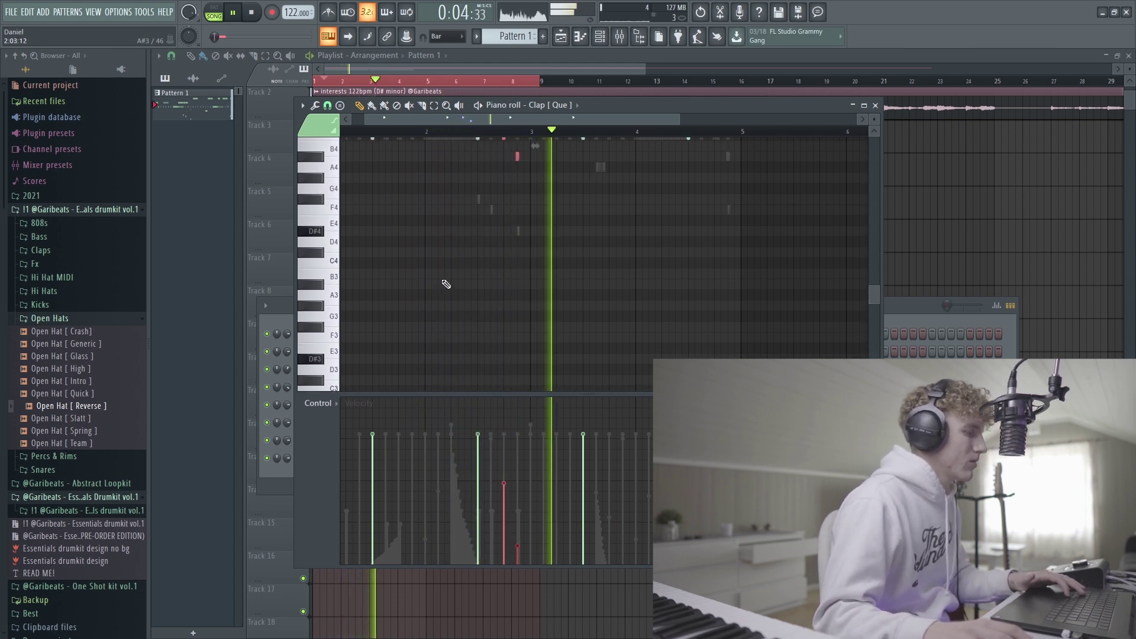
key("ctrl+d")
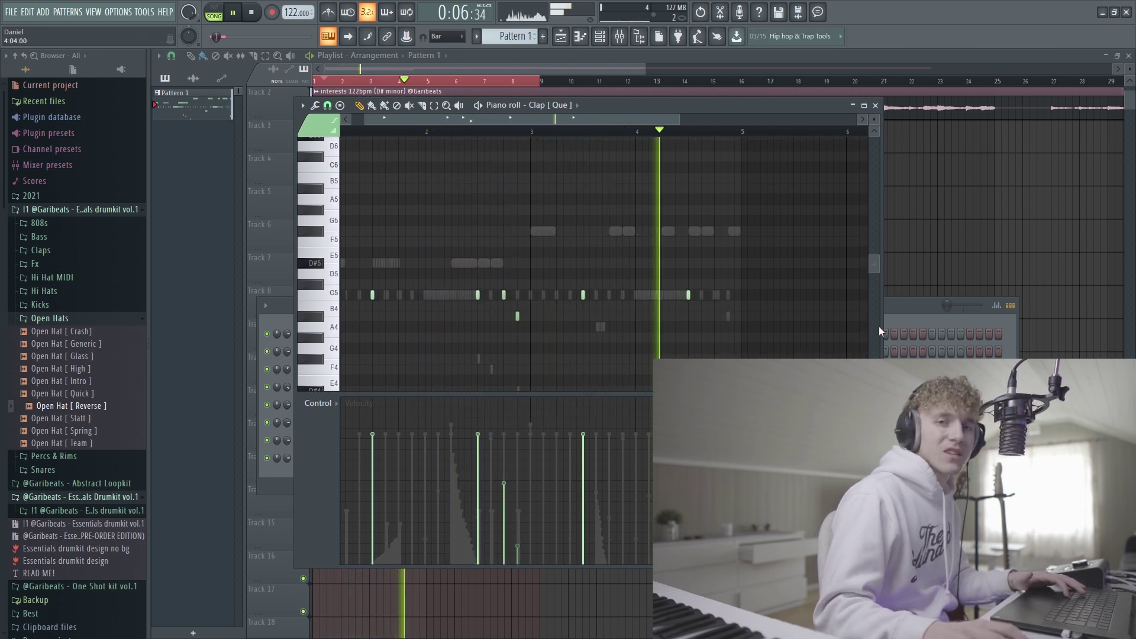
key("space")
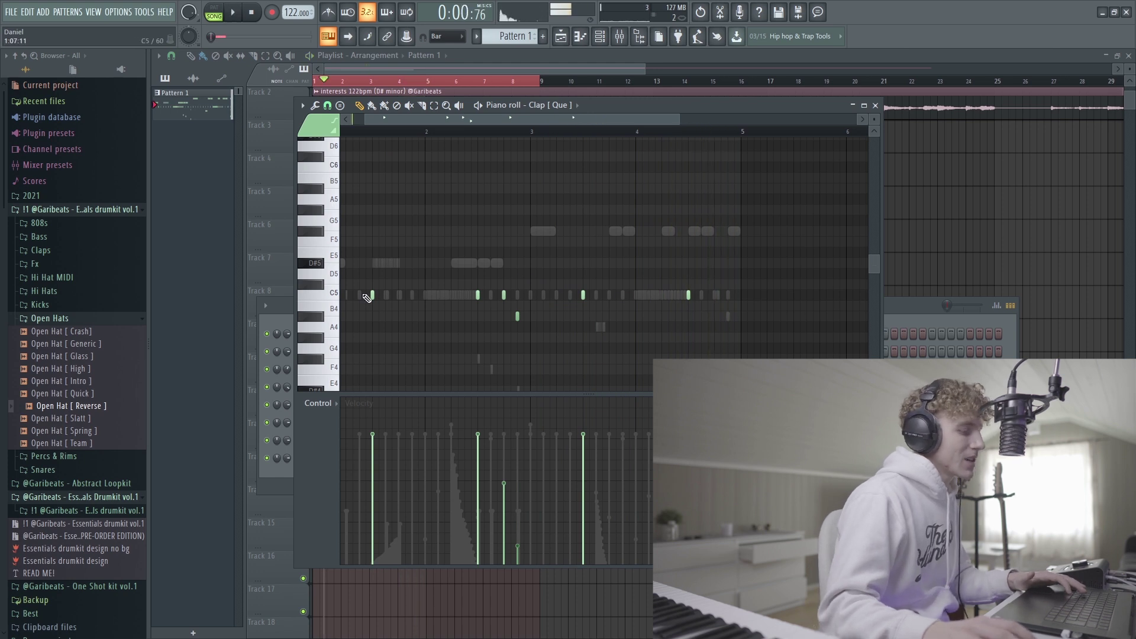
scroll(436, 314, "down", 2)
left_click_drag(670, 341, 361, 290)
scroll(373, 297, "up", 3)
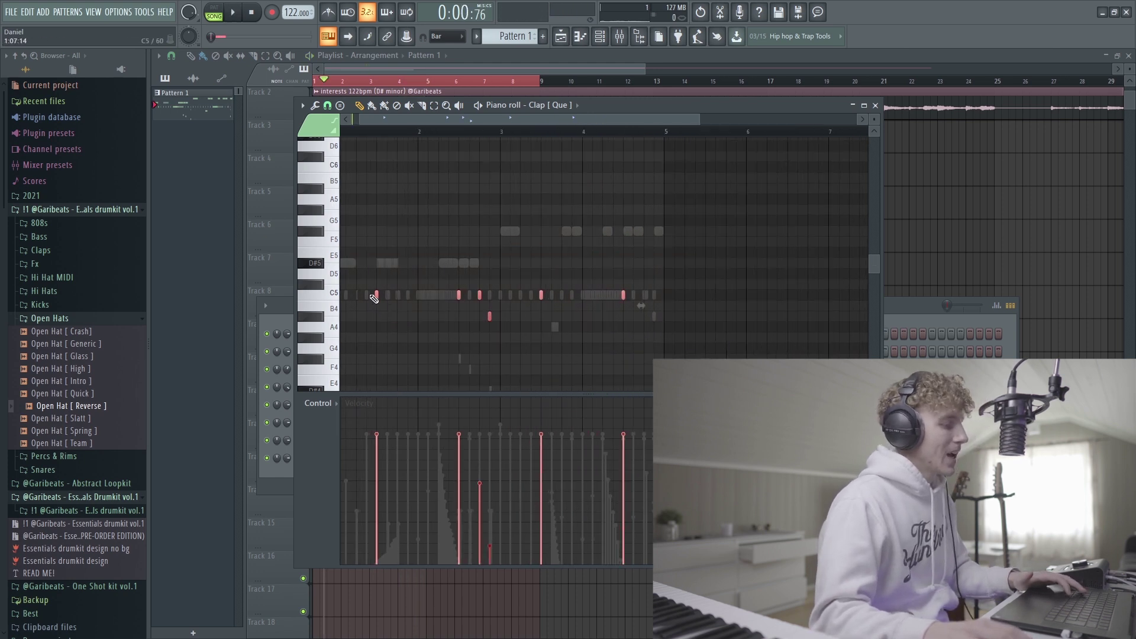
left_click(538, 233)
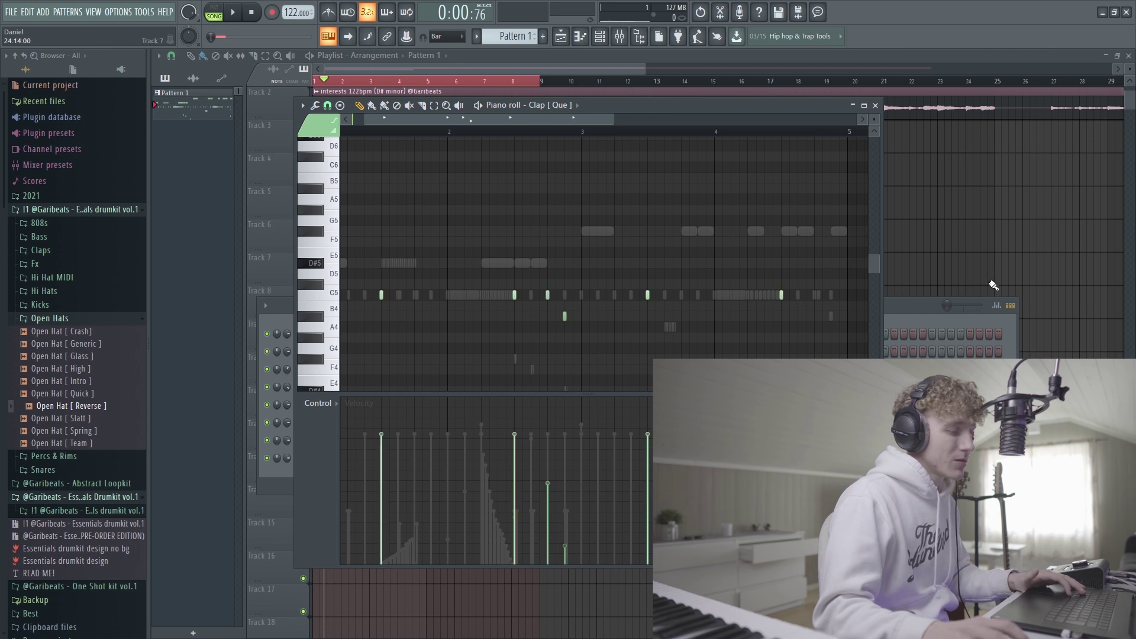